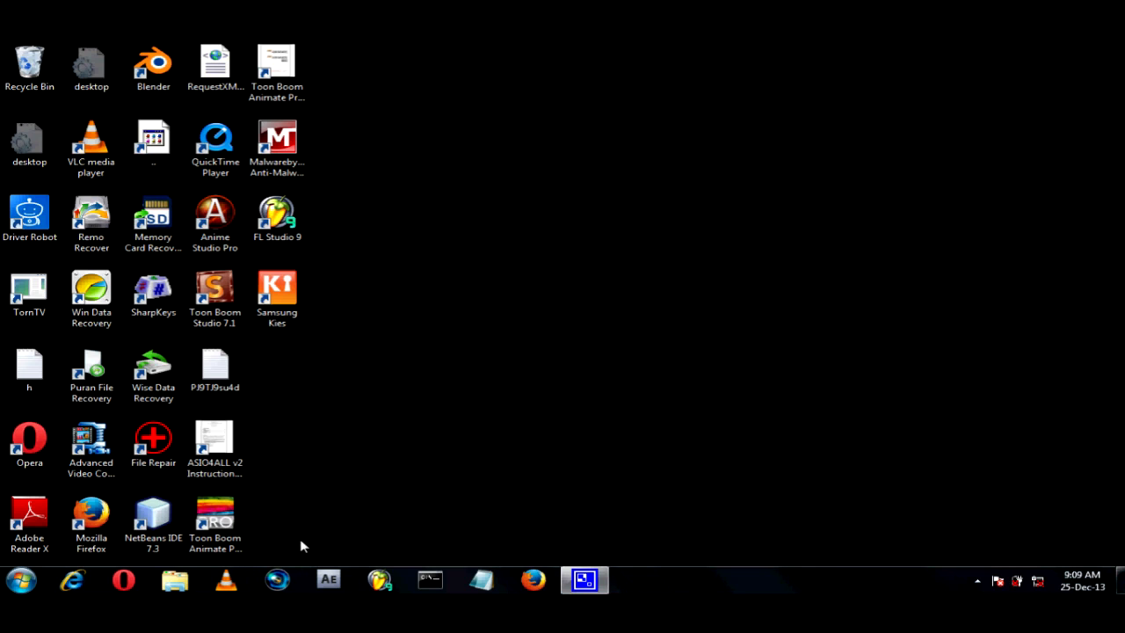
- Switch to Vegas Pro and create a new project from the HD 1080-60i (1920x1080, 29.970 fps) template
{"action": "left_click", "coordinate": [277, 578]}
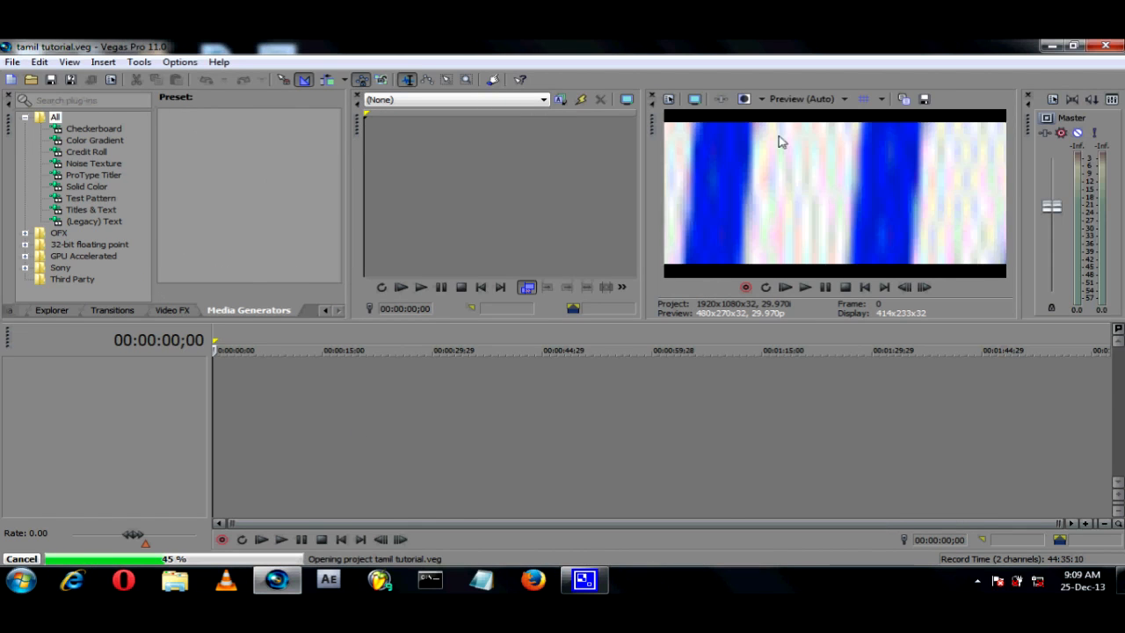
{"action": "left_click", "coordinate": [1071, 45]}
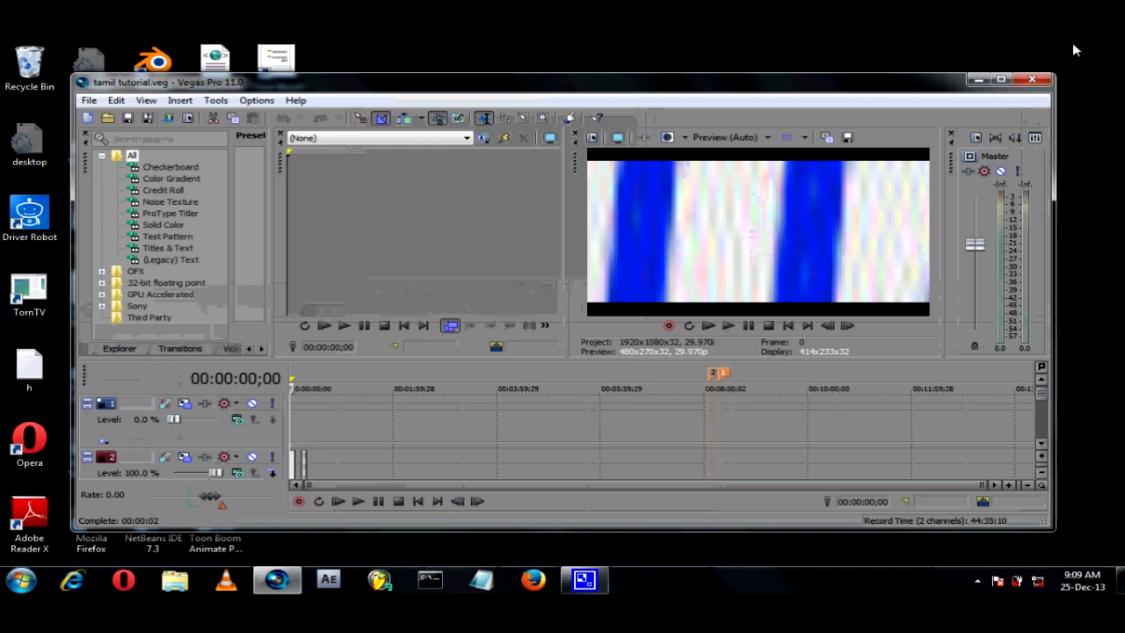
{"action": "left_click", "coordinate": [1000, 79]}
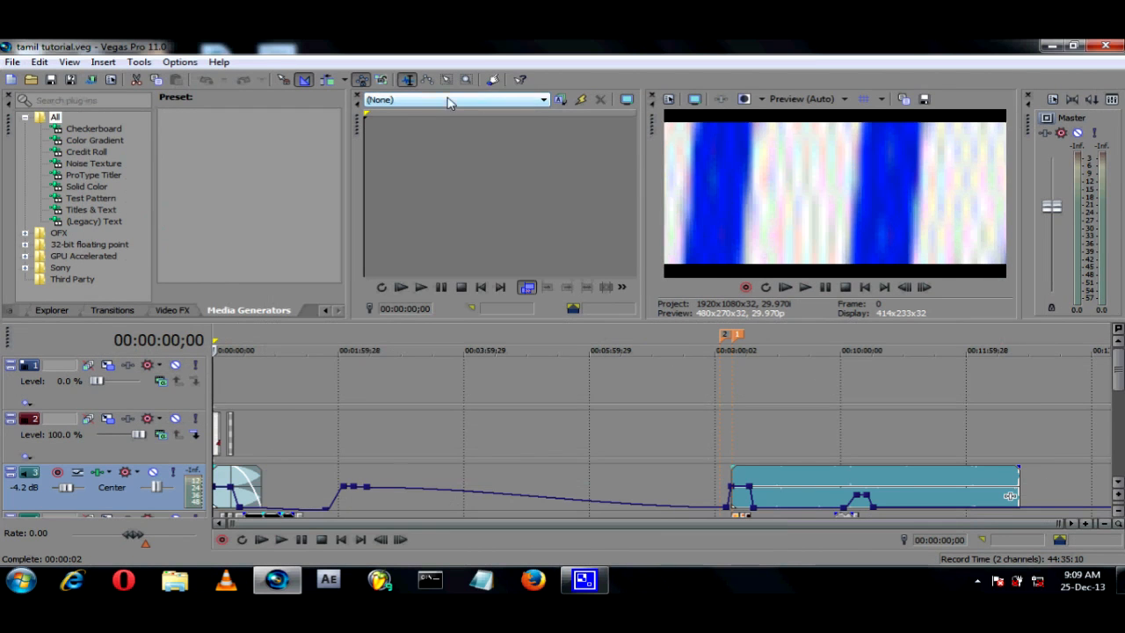
{"action": "left_click", "coordinate": [12, 62]}
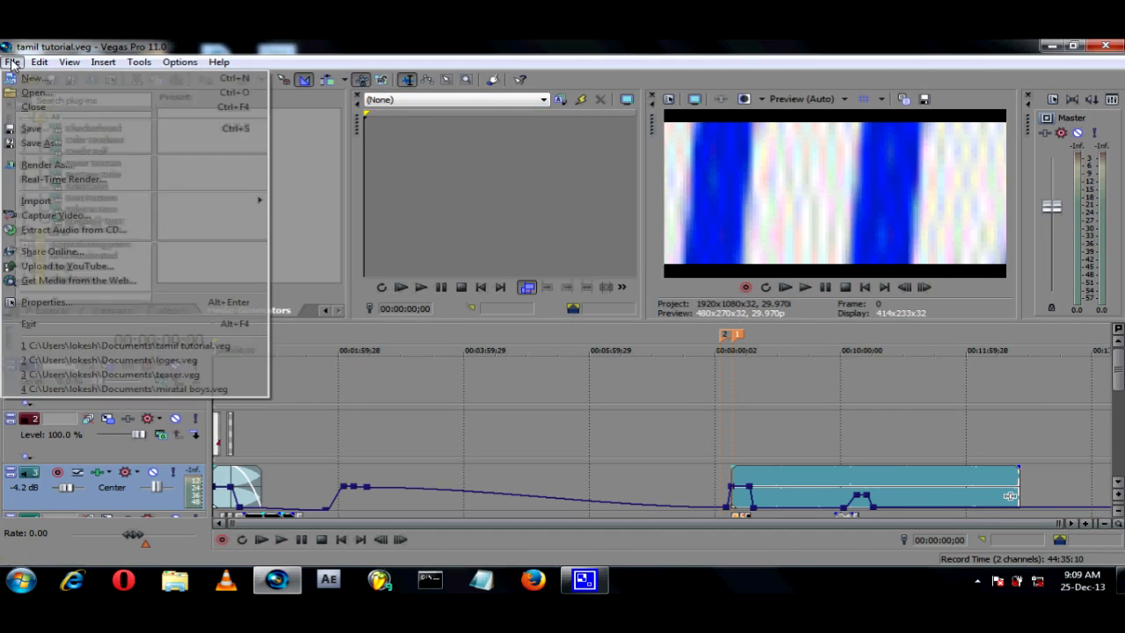
{"action": "left_click", "coordinate": [25, 79]}
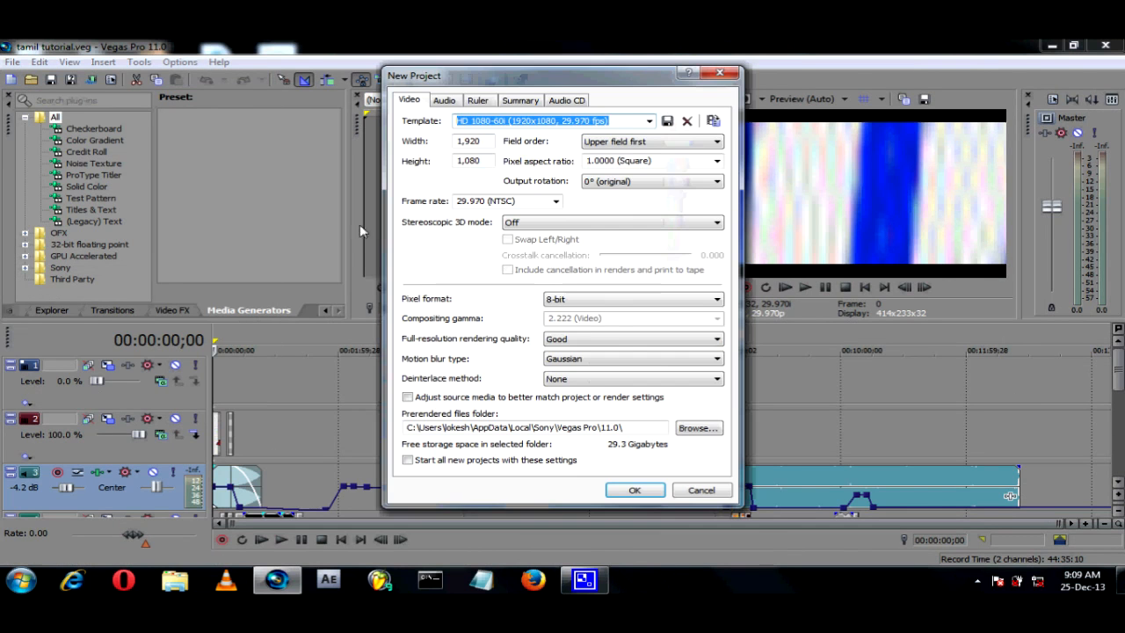
{"action": "left_click", "coordinate": [631, 490]}
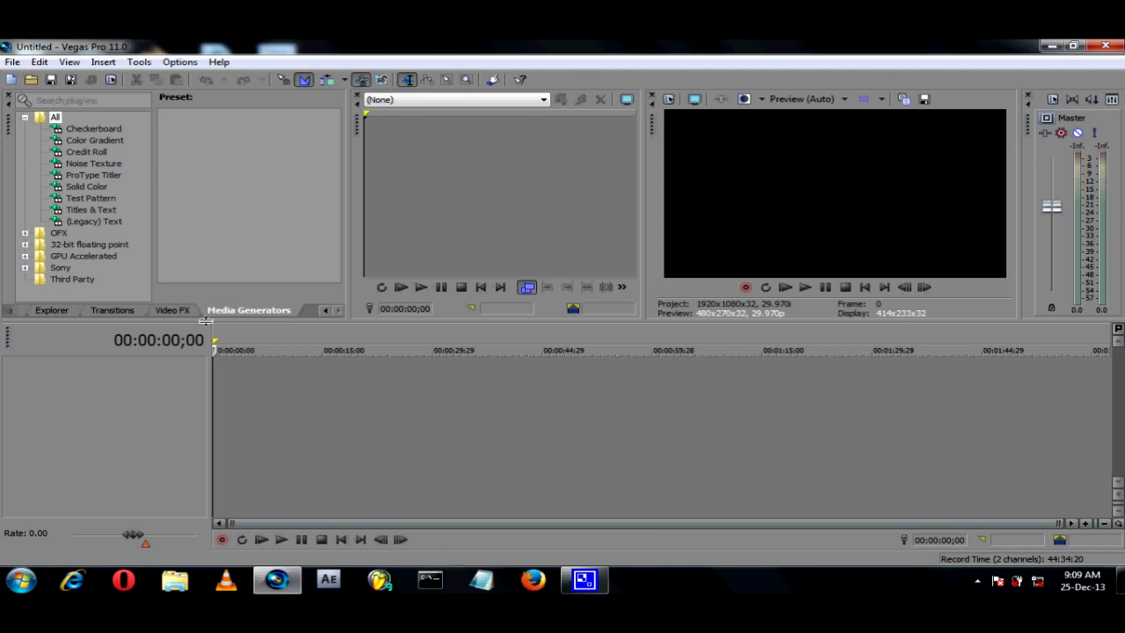
- Look through the available Video FX and Transitions plug-ins
{"action": "left_click", "coordinate": [177, 313]}
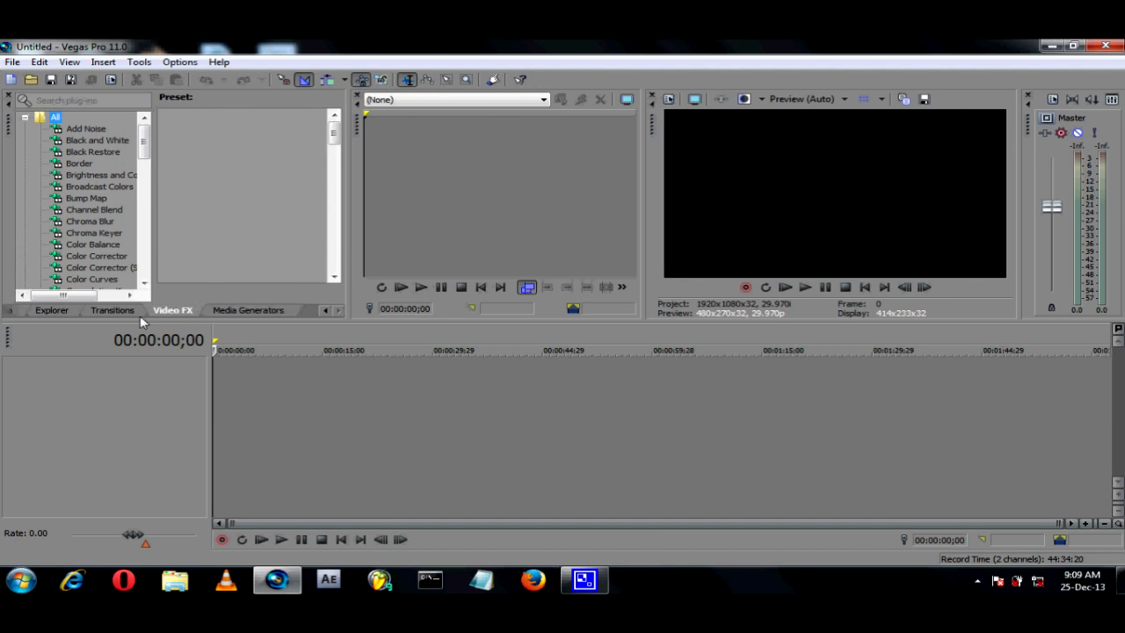
{"action": "left_click", "coordinate": [115, 316]}
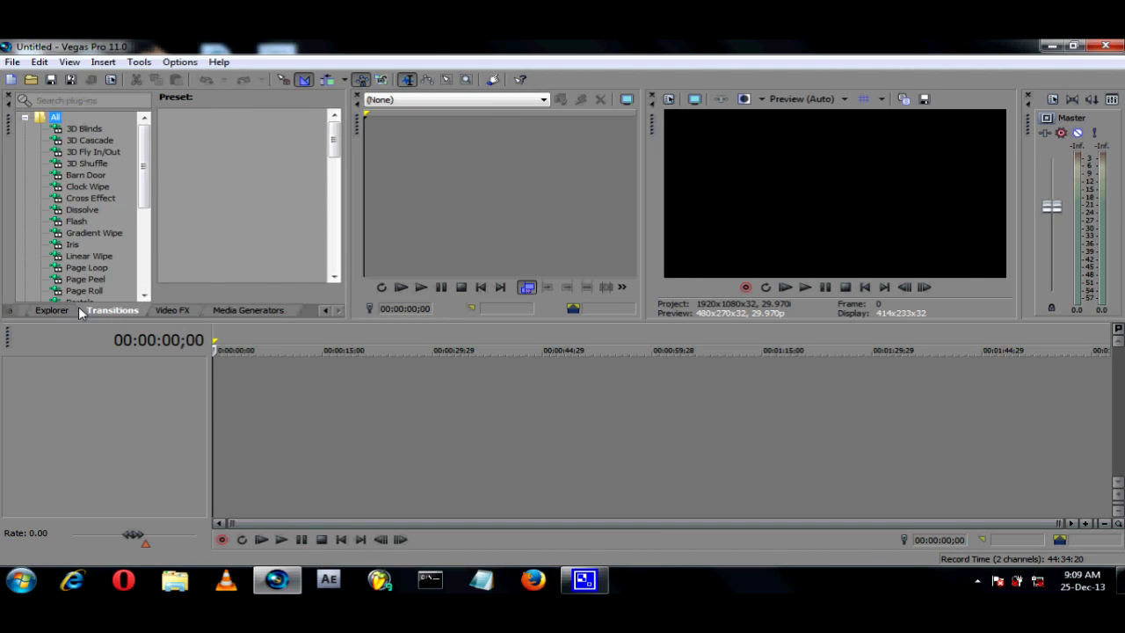
{"action": "left_click", "coordinate": [185, 314]}
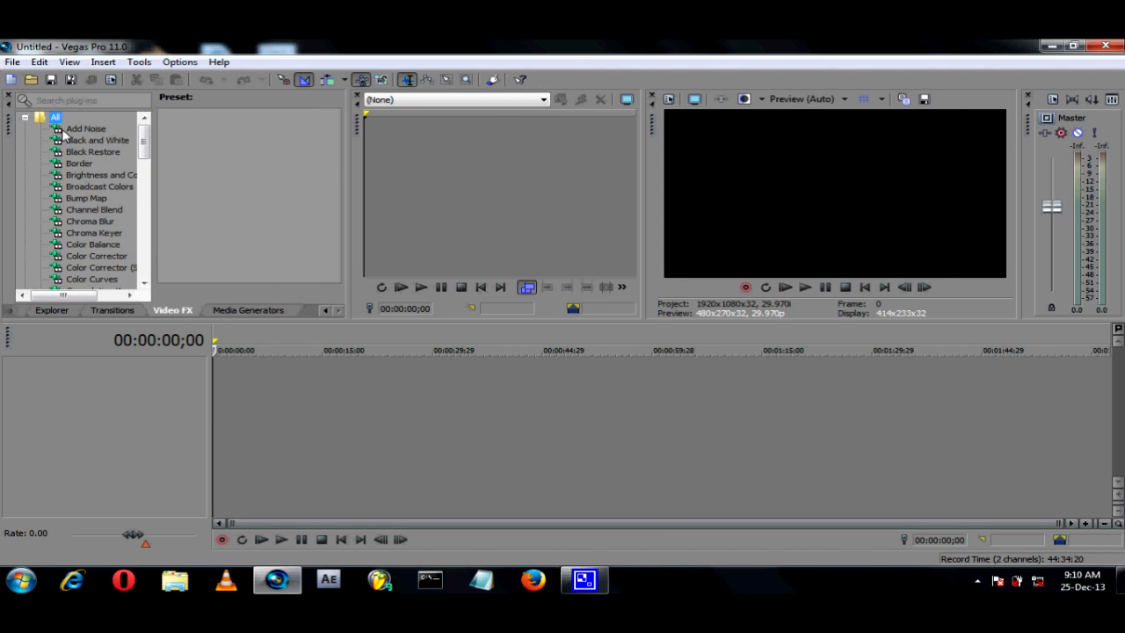
- Examine the presets of video effects such as Color Corrector, Deform, Film Effects, Cookie Cutter, Color Balance and Gaussian Blur
{"action": "left_click_drag", "start_coordinate": [145, 140], "coordinate": [146, 168]}
{"action": "left_click", "coordinate": [103, 152]}
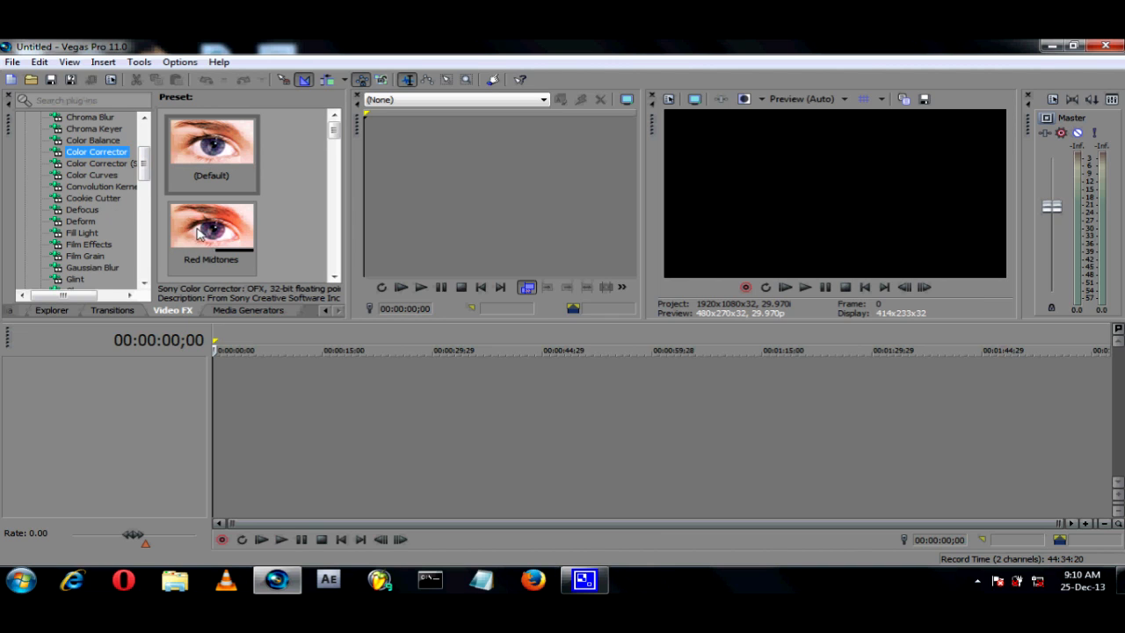
{"action": "left_click", "coordinate": [92, 221]}
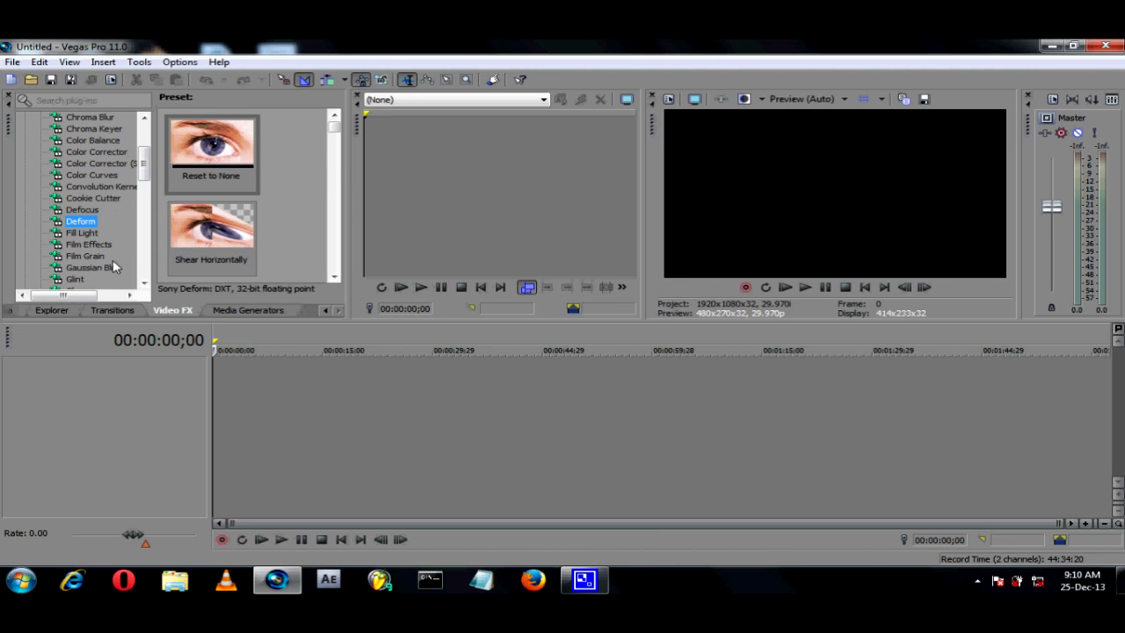
{"action": "left_click", "coordinate": [85, 255]}
{"action": "left_click", "coordinate": [91, 246]}
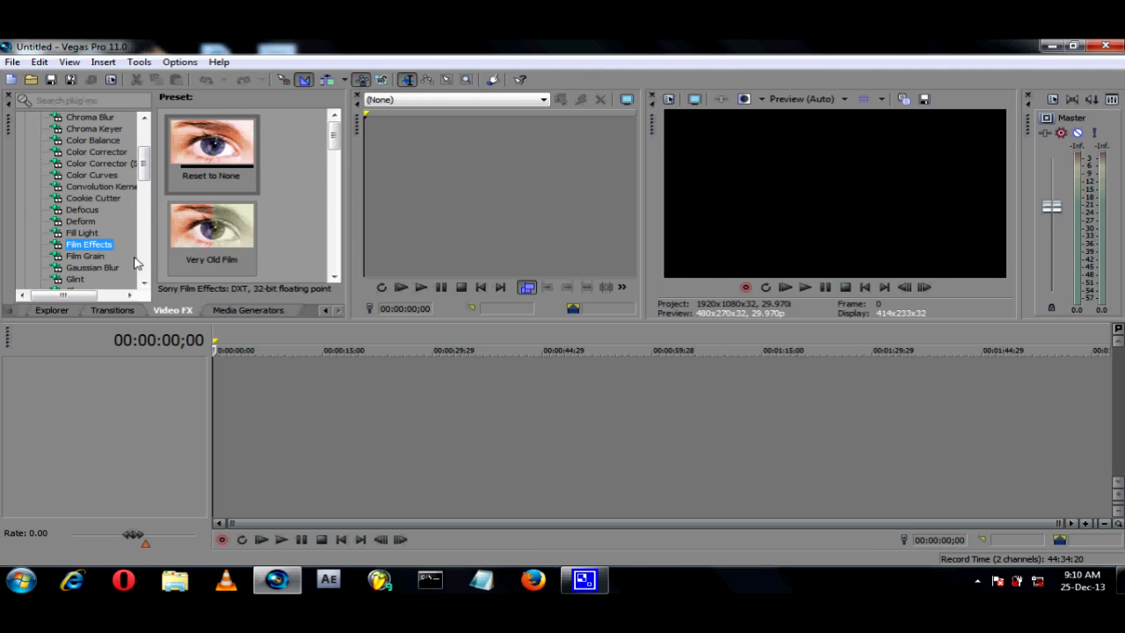
{"action": "left_click", "coordinate": [87, 209]}
{"action": "left_click", "coordinate": [89, 199]}
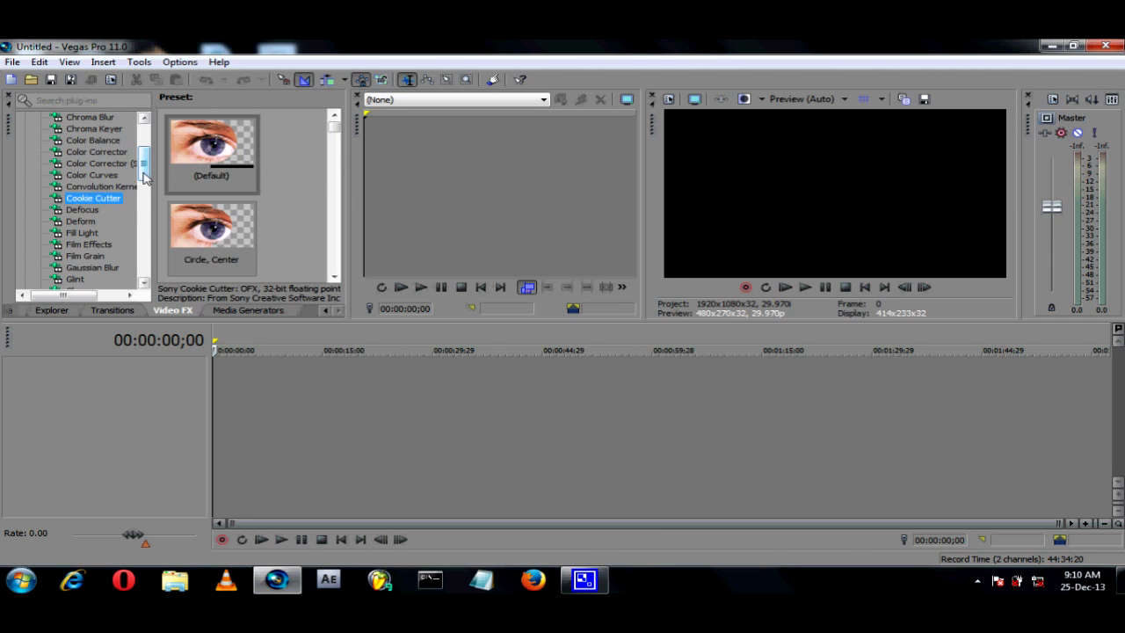
{"action": "left_click", "coordinate": [93, 140]}
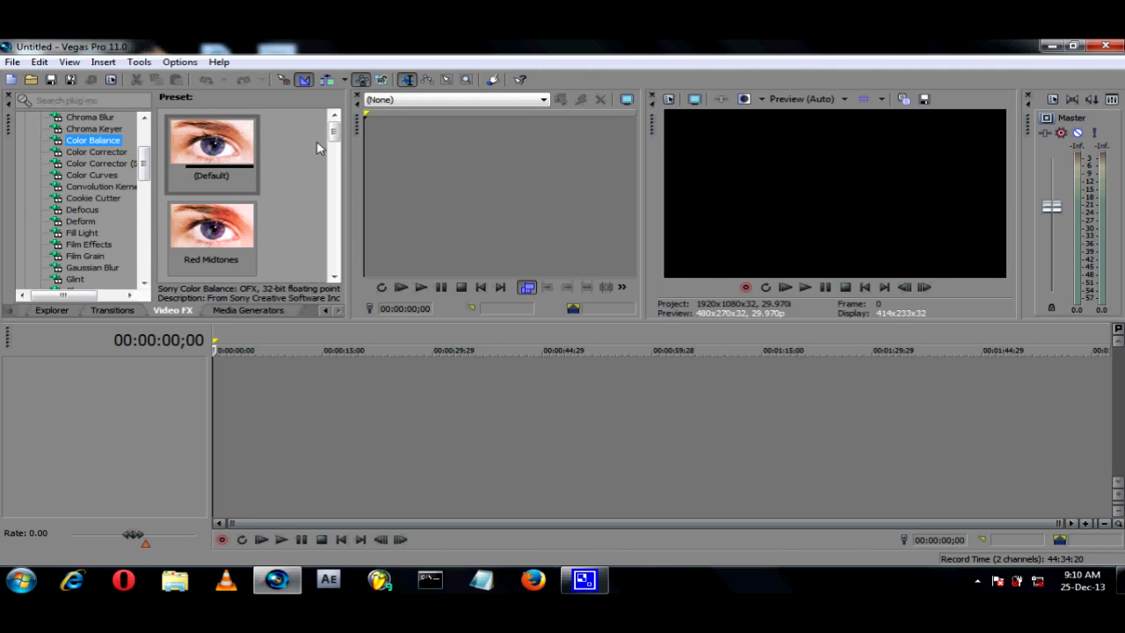
{"action": "left_click_drag", "start_coordinate": [334, 130], "coordinate": [309, 280]}
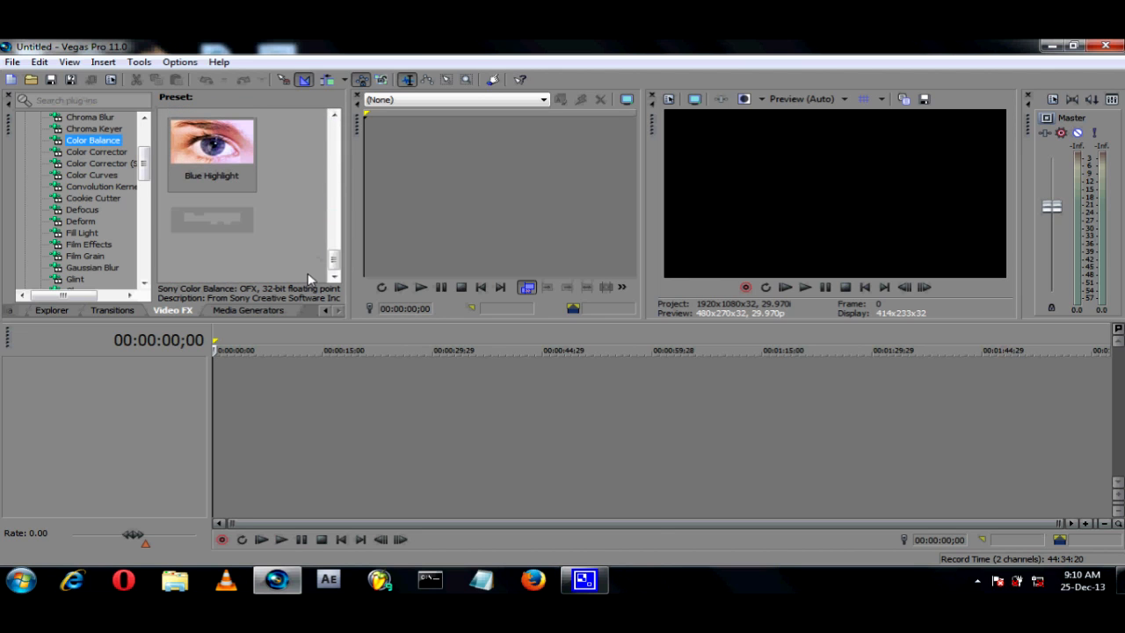
{"action": "left_click", "coordinate": [88, 267]}
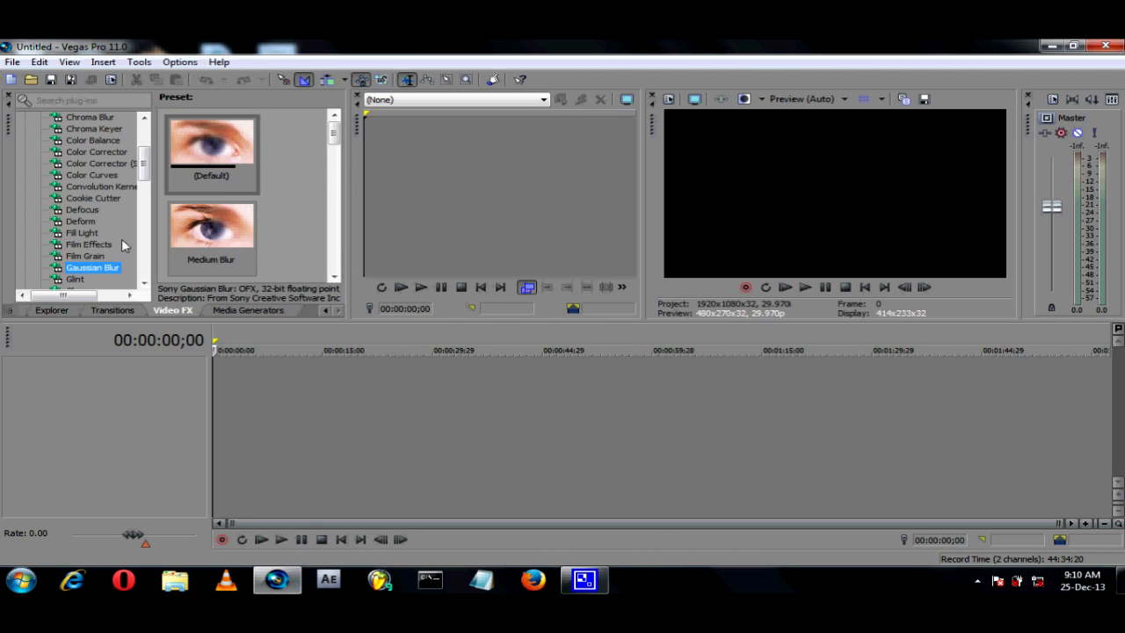
{"action": "left_click_drag", "start_coordinate": [145, 166], "coordinate": [147, 189]}
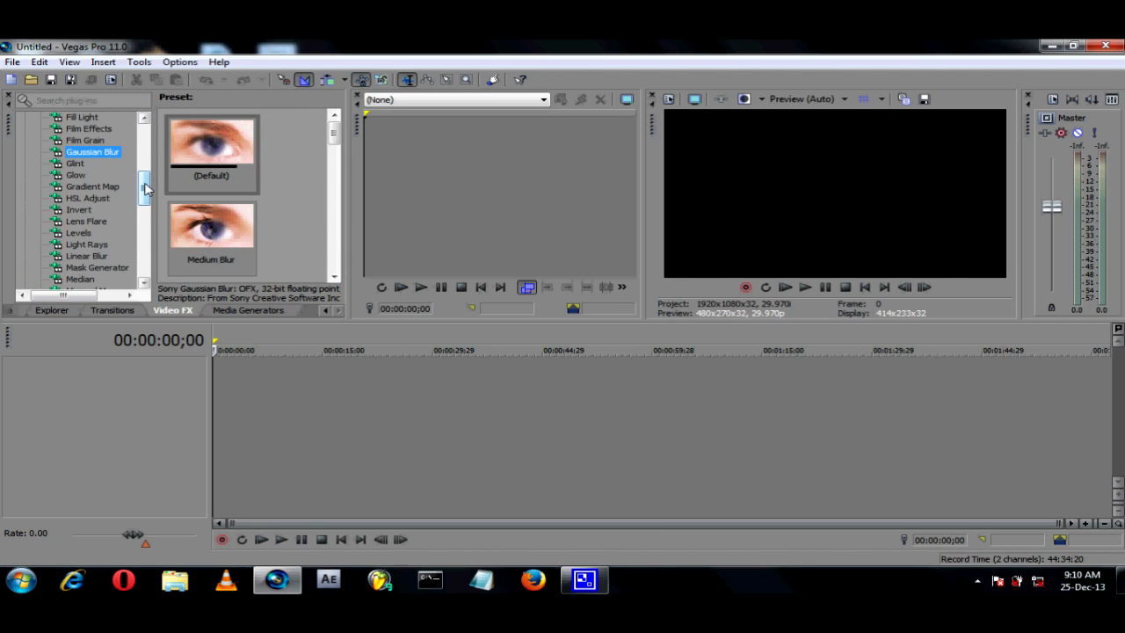
{"action": "left_click_drag", "start_coordinate": [146, 189], "coordinate": [145, 141]}
{"action": "left_click", "coordinate": [14, 61]}
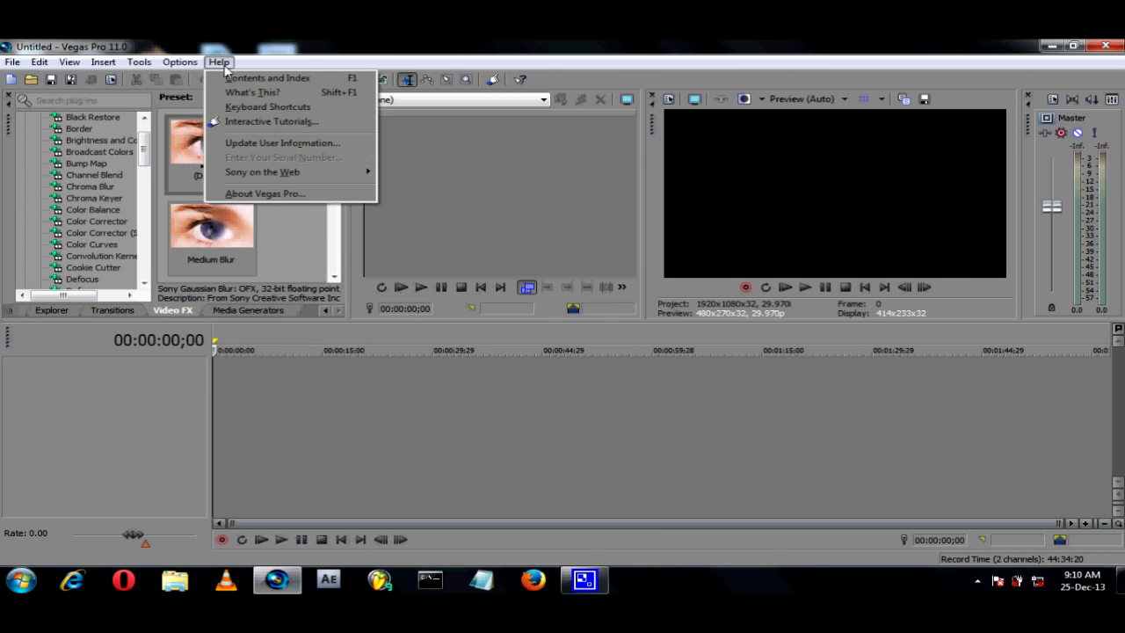
{"action": "mouse_move", "coordinate": [102, 63]}
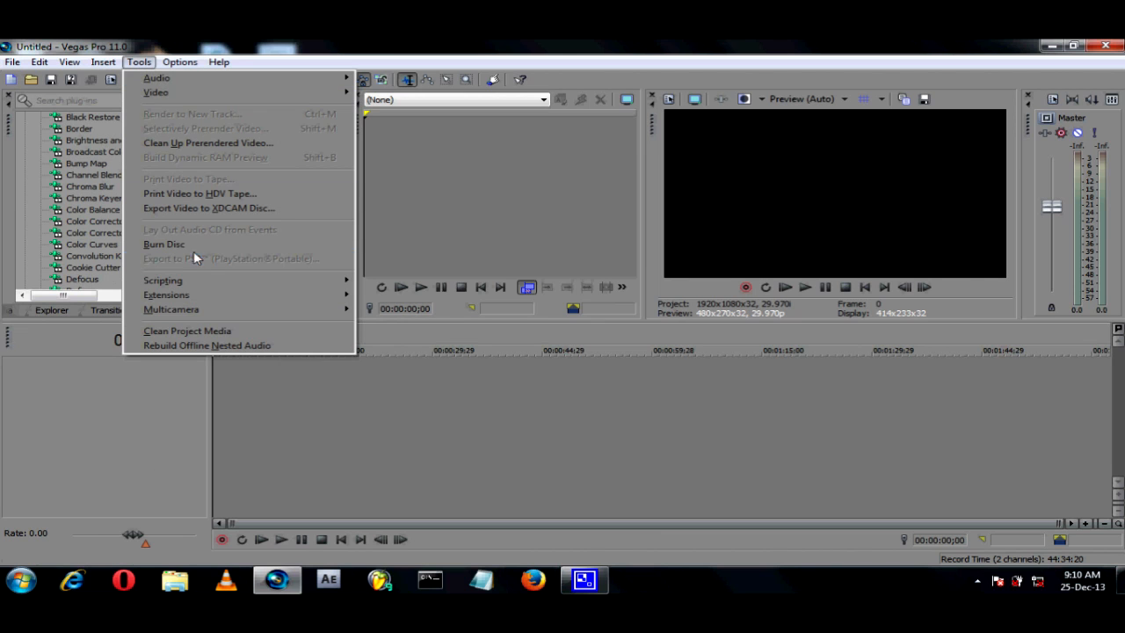
{"action": "mouse_move", "coordinate": [207, 298]}
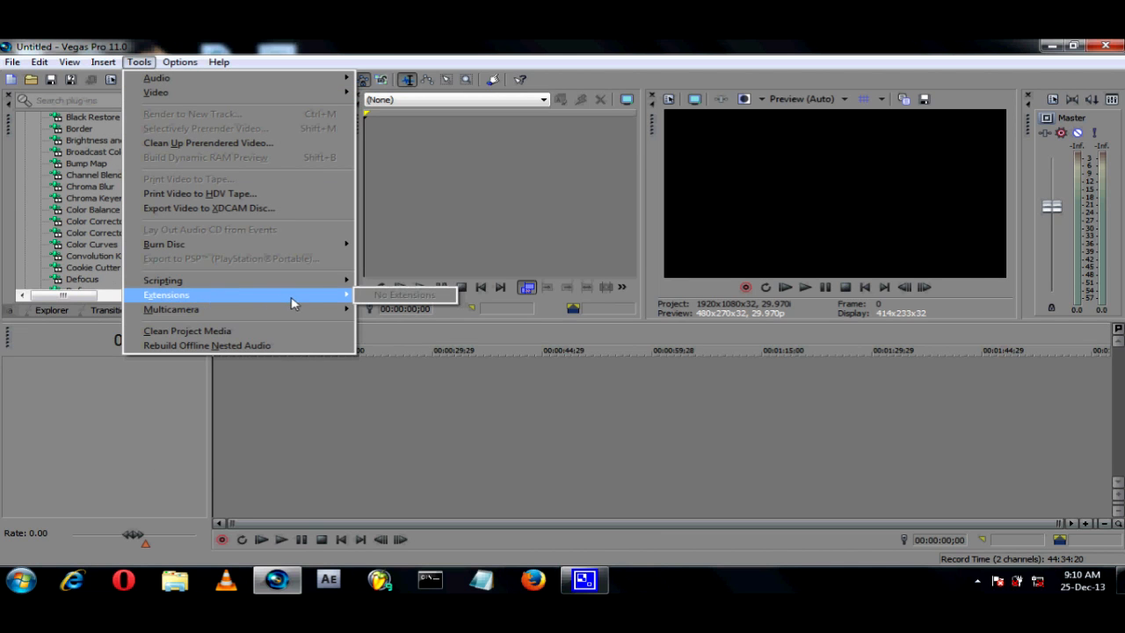
{"action": "left_click", "coordinate": [126, 387]}
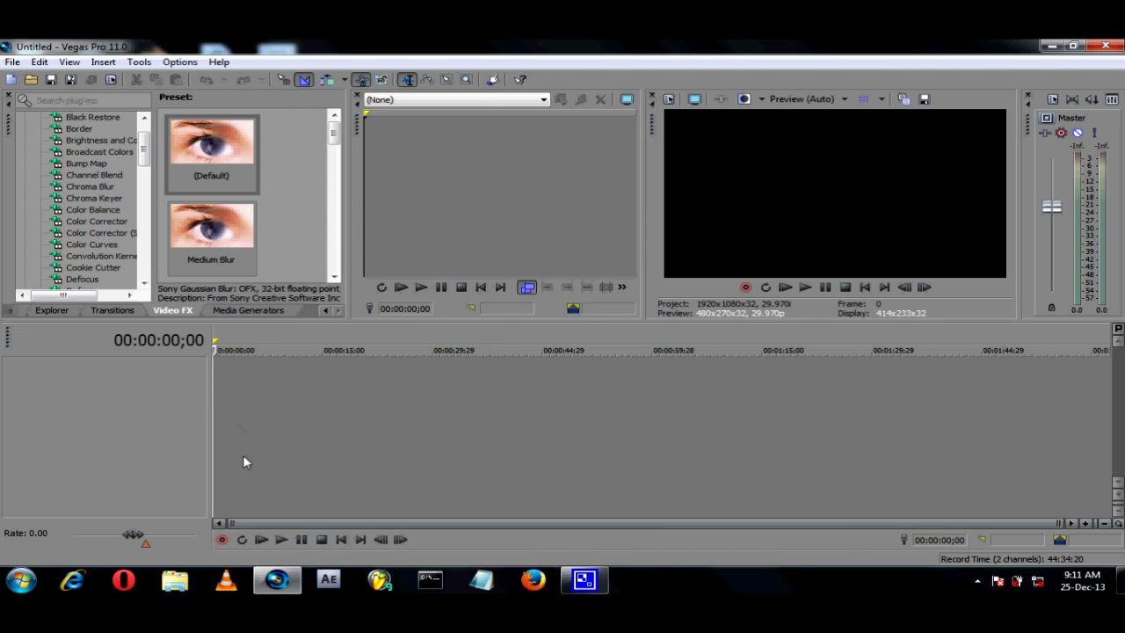
- Switch to Windows Explorer and open the Harry potter folder inside Media on Local Disk (D:)
{"action": "left_click", "coordinate": [177, 582]}
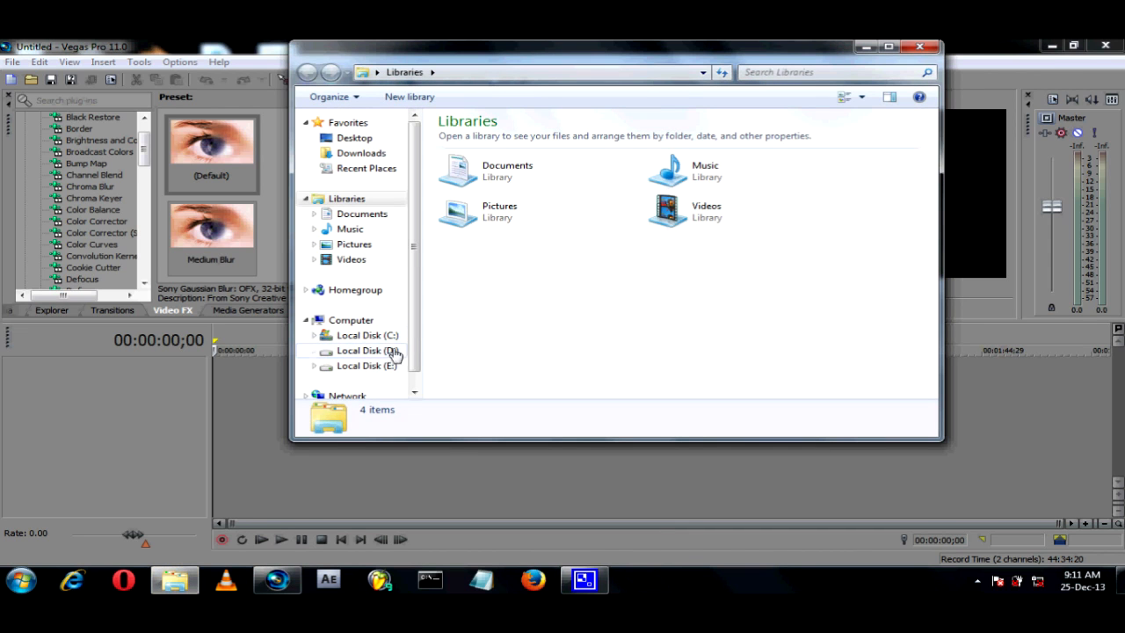
{"action": "left_click", "coordinate": [387, 351]}
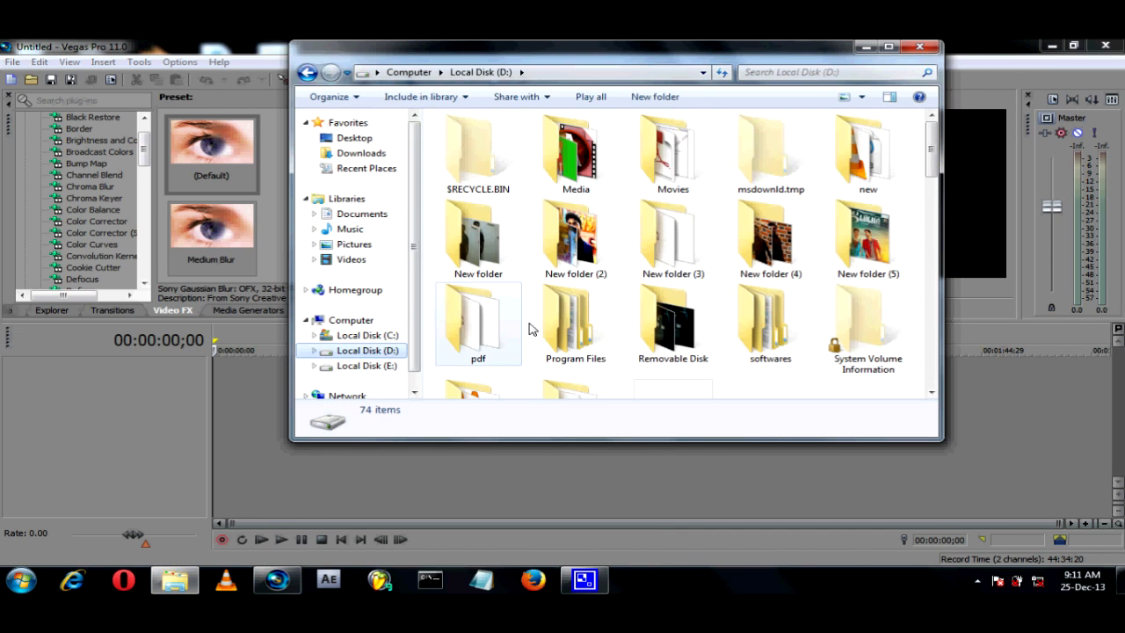
{"action": "double_click", "coordinate": [597, 187]}
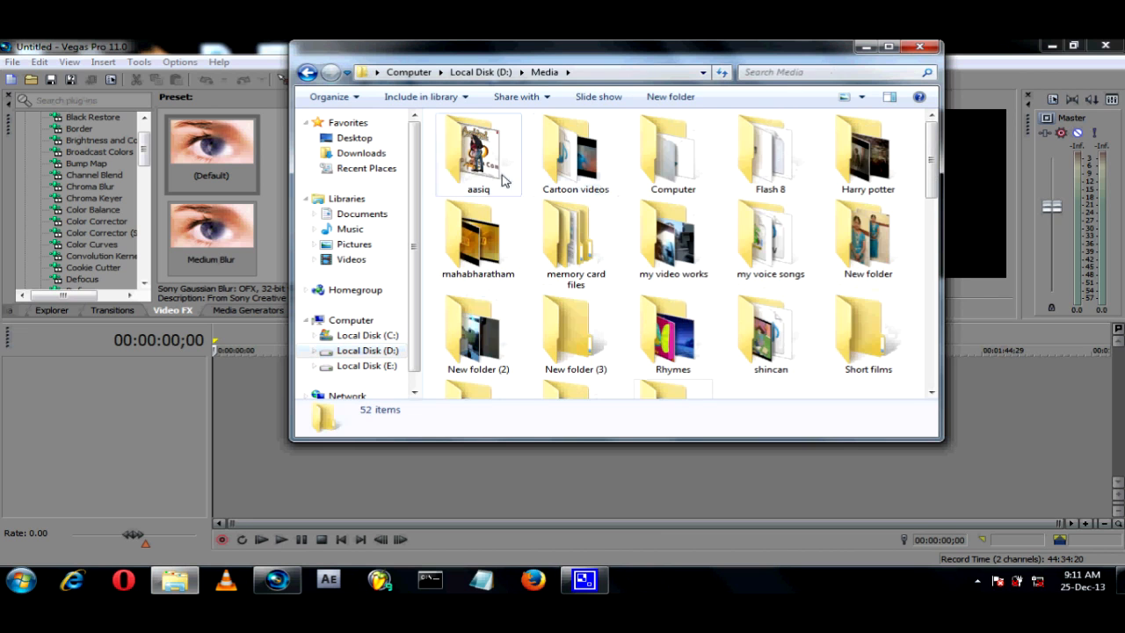
{"action": "double_click", "coordinate": [854, 180]}
- Add the video "Harry Potter - So You Think You're a Wizard" from the folder to the start of the Vegas Pro timeline
{"action": "left_click", "coordinate": [572, 257]}
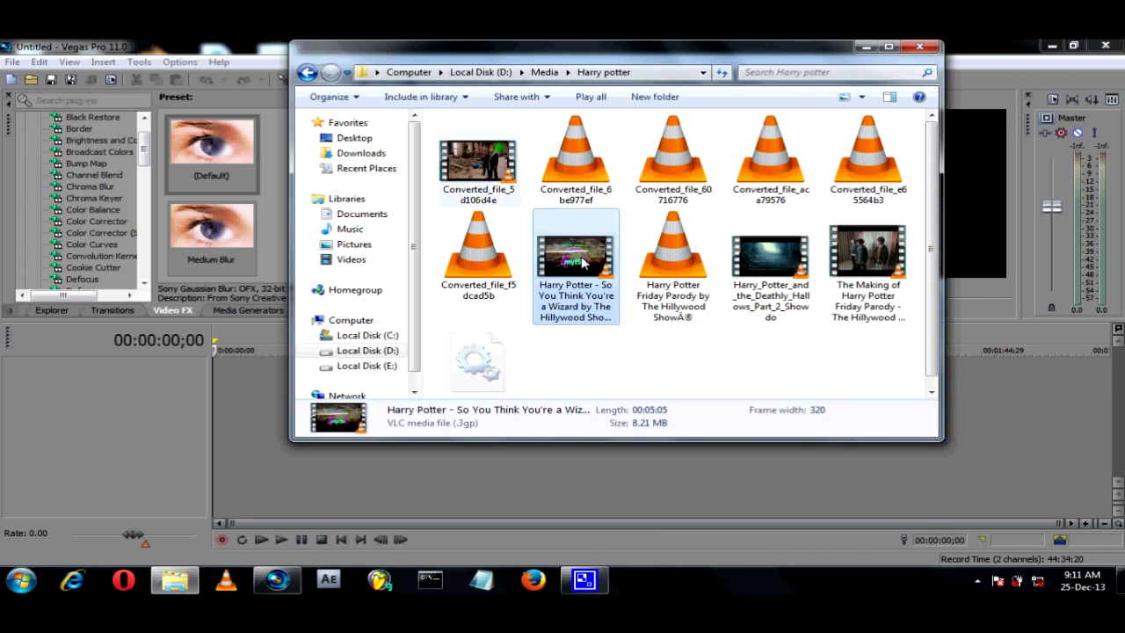
{"action": "left_click", "coordinate": [795, 263]}
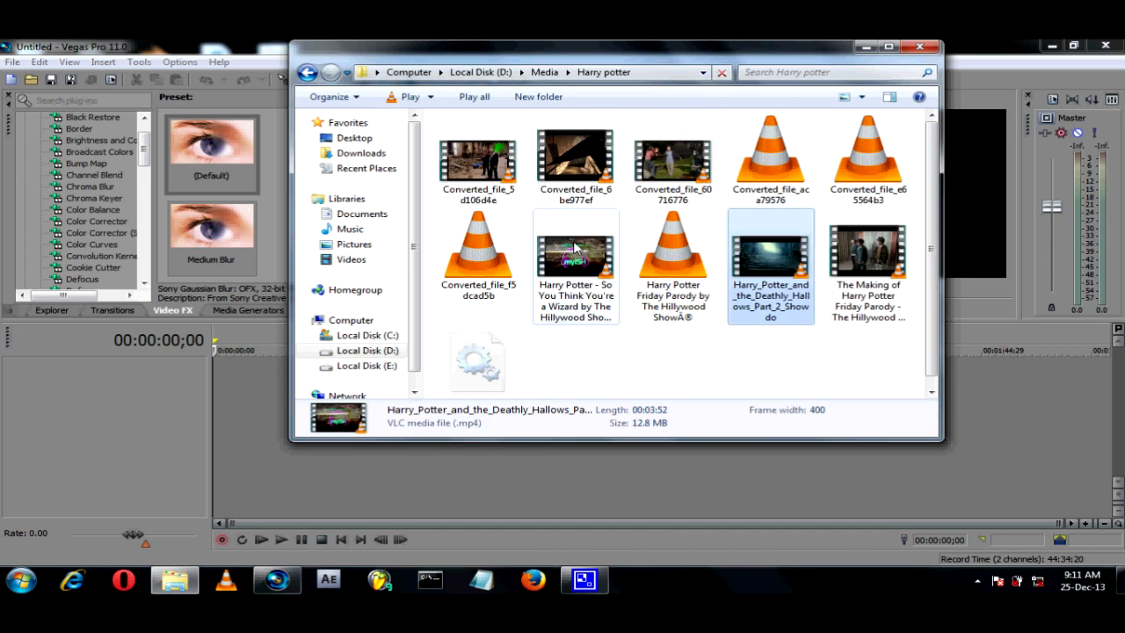
{"action": "left_click", "coordinate": [567, 276]}
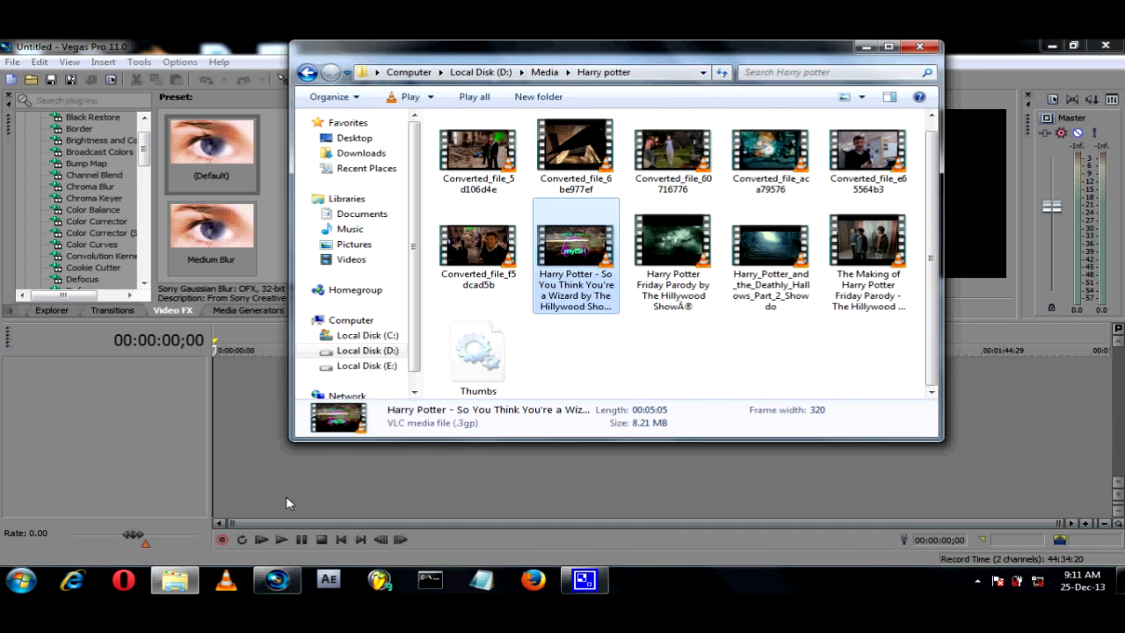
{"action": "left_click_drag", "start_coordinate": [231, 442], "coordinate": [235, 442]}
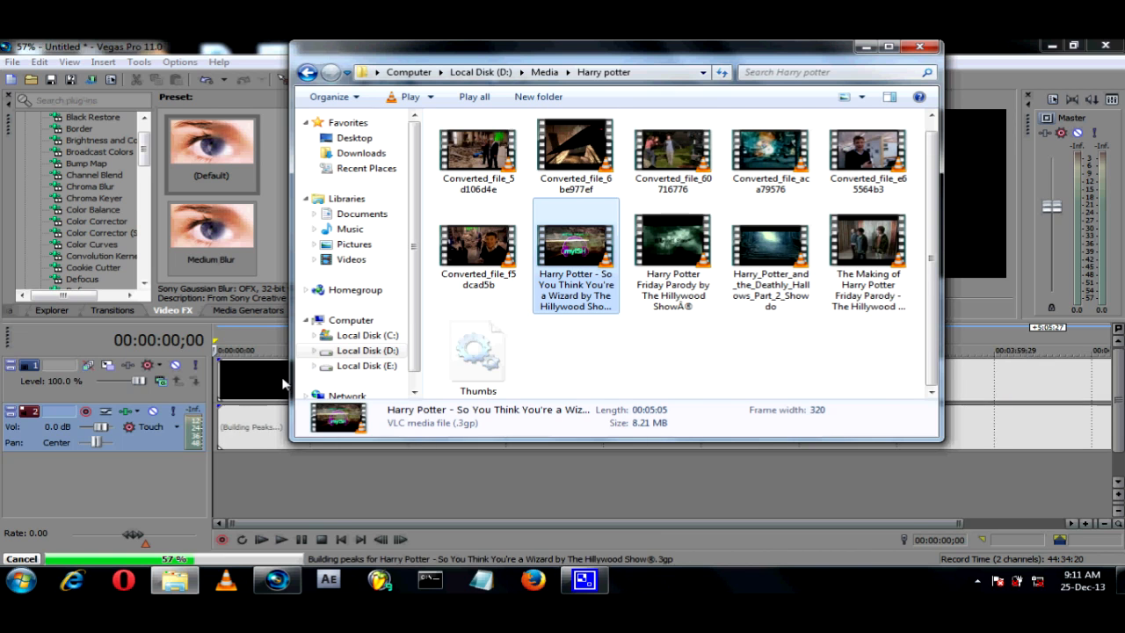
{"action": "left_click", "coordinate": [248, 413]}
- Play the opening seconds of the added clip to preview it, and return the cursor to near the start
{"action": "left_click", "coordinate": [314, 338]}
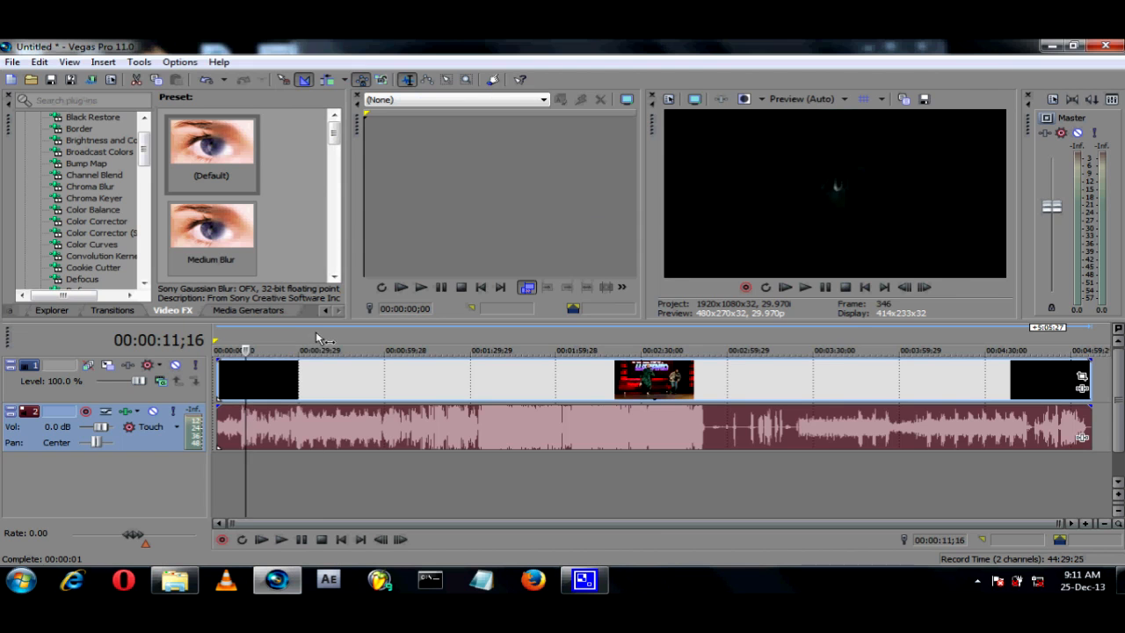
{"action": "left_click", "coordinate": [231, 345]}
{"action": "key", "text": "space"}
{"action": "key", "text": "space"}
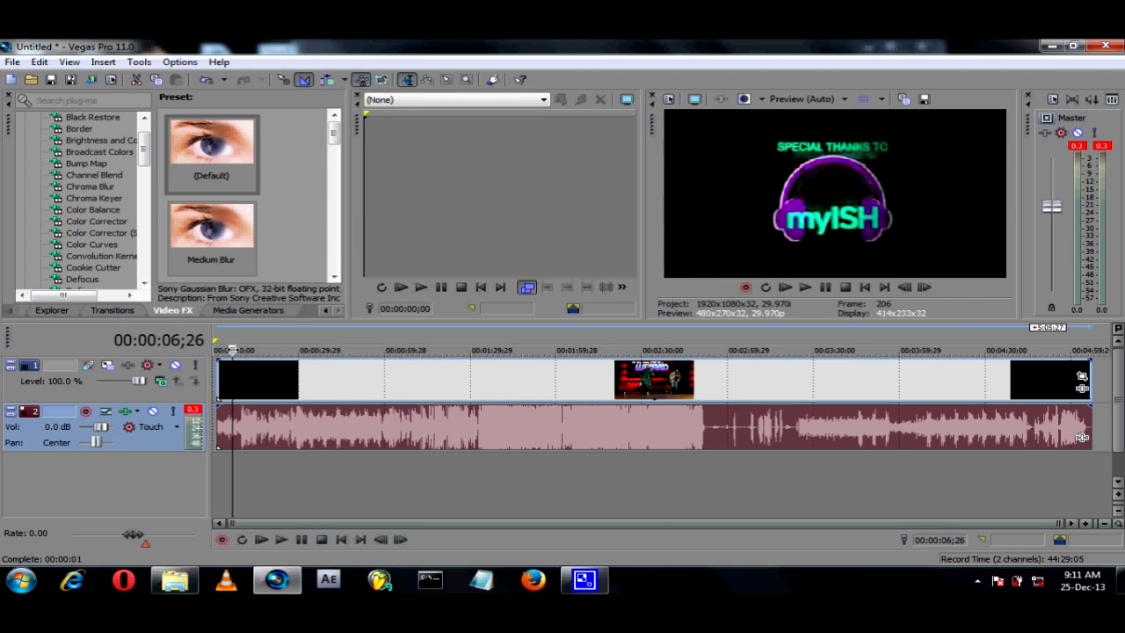
{"action": "left_click", "coordinate": [223, 338]}
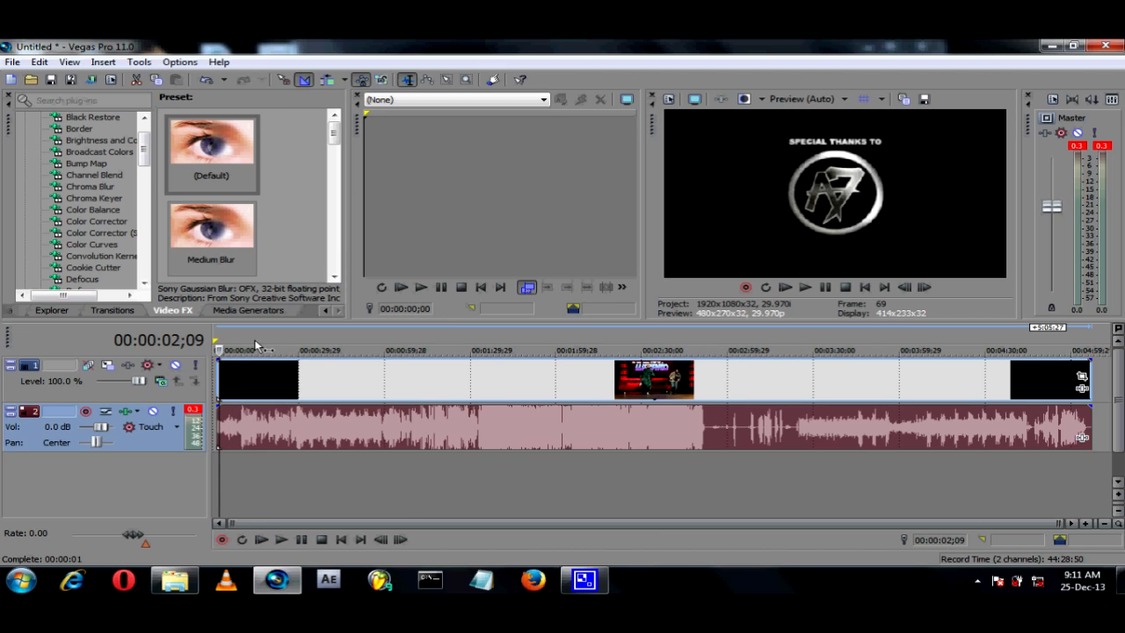
- Move the clip to the very start of the timeline and trim its end back to just after the 00:02:30;00 mark
{"action": "left_click_drag", "start_coordinate": [270, 386], "coordinate": [265, 387]}
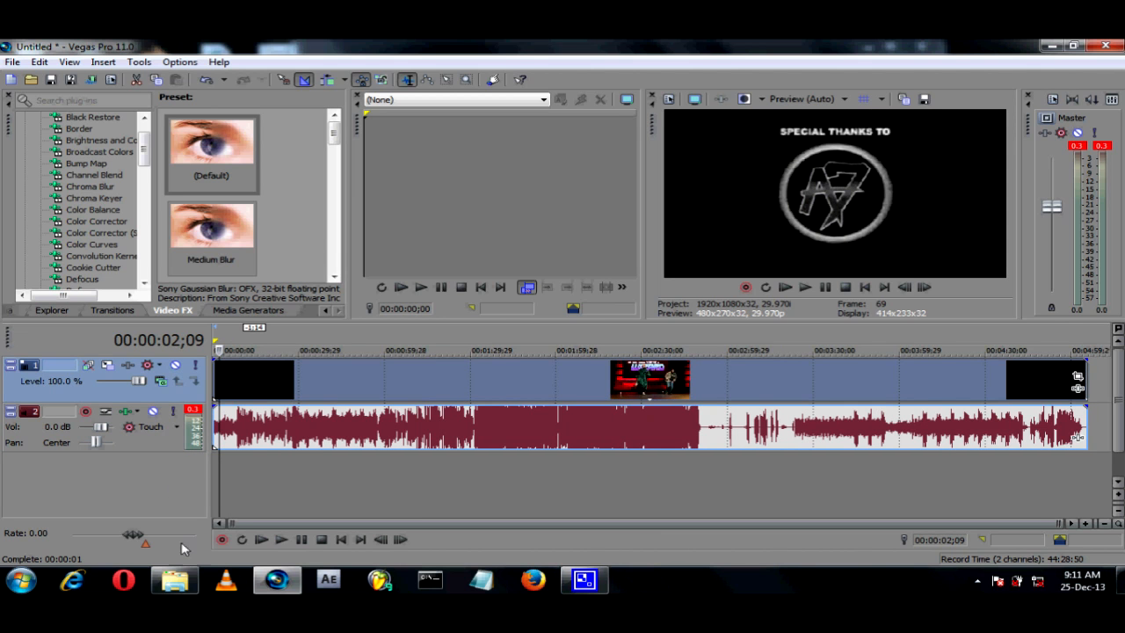
{"action": "left_click", "coordinate": [175, 579]}
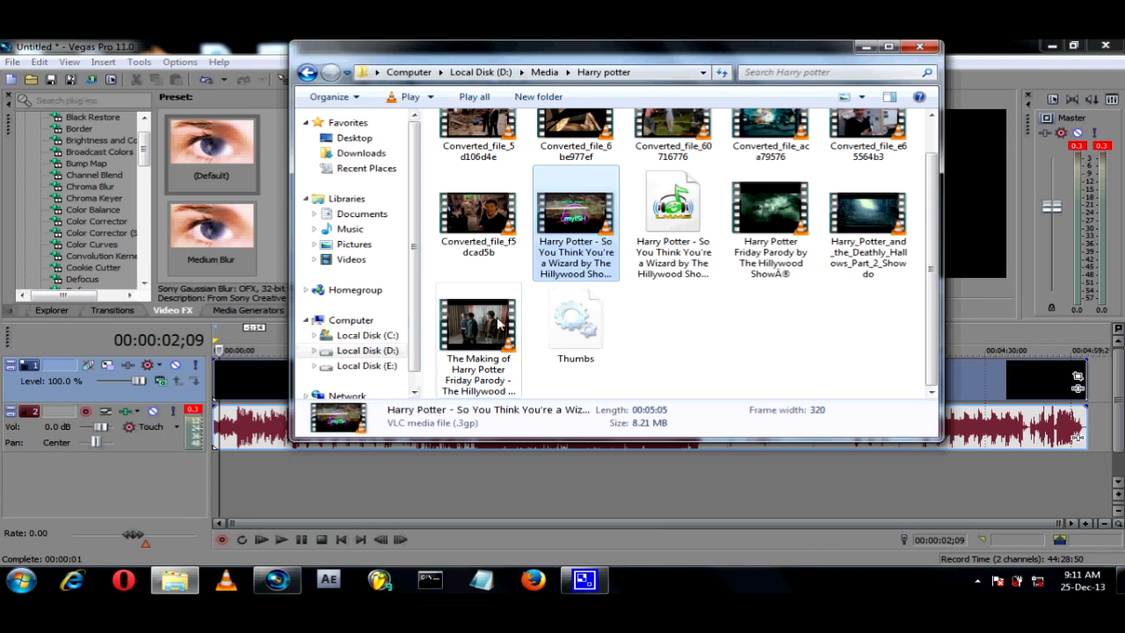
{"action": "left_click", "coordinate": [230, 404]}
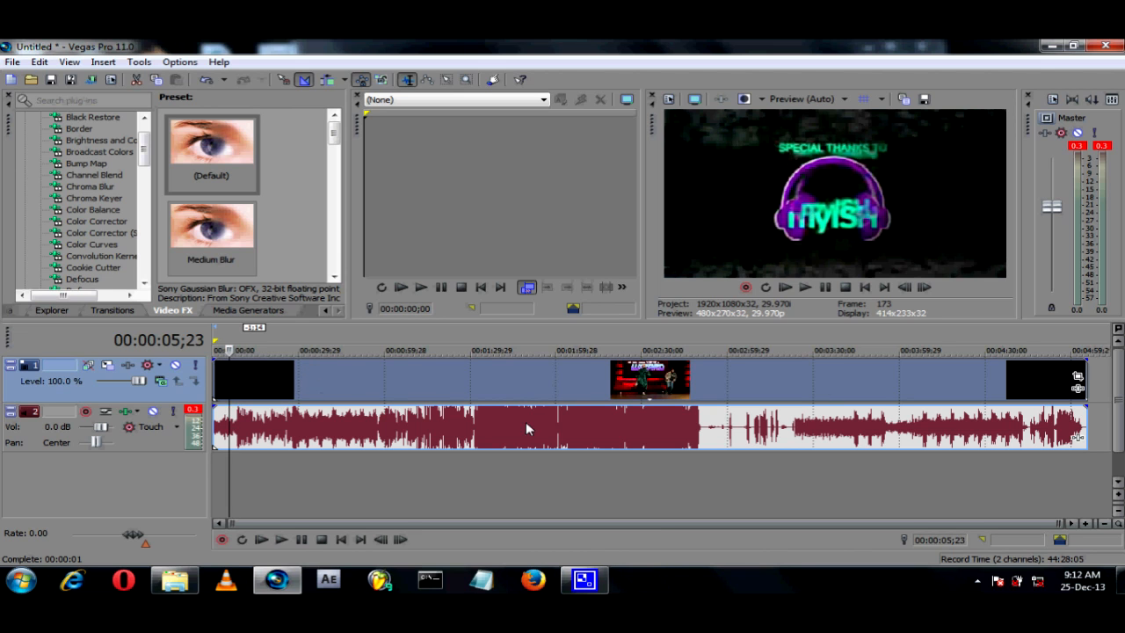
{"action": "left_click_drag", "start_coordinate": [1083, 373], "coordinate": [661, 388]}
{"action": "left_click", "coordinate": [270, 380]}
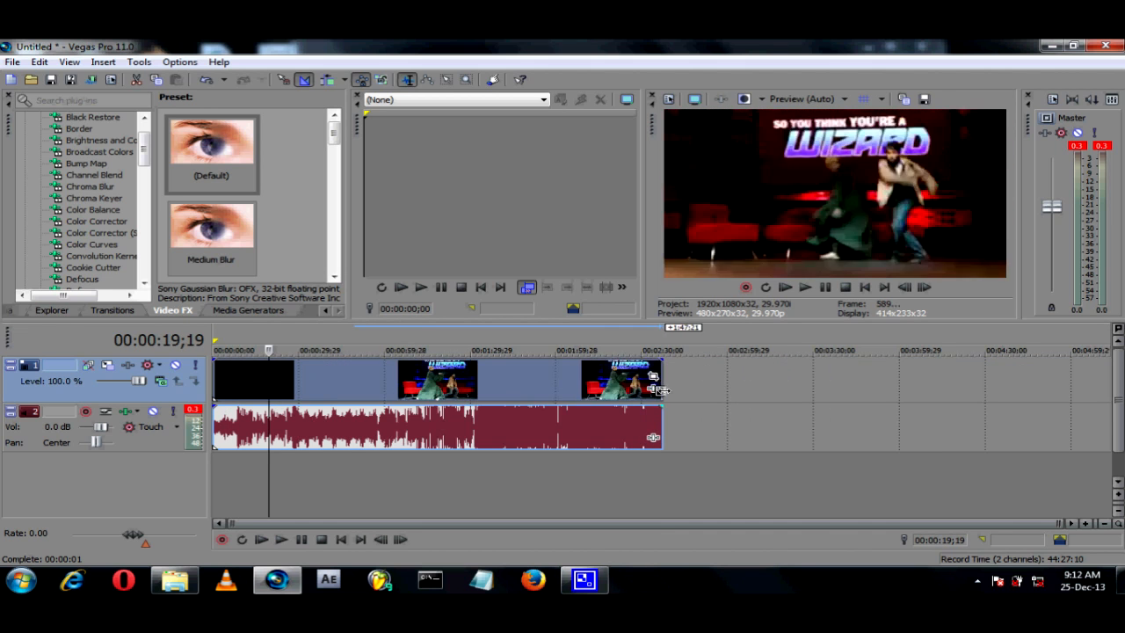
- Look through several points of the clip and split it at 00:00:47;01
{"action": "left_click", "coordinate": [333, 332]}
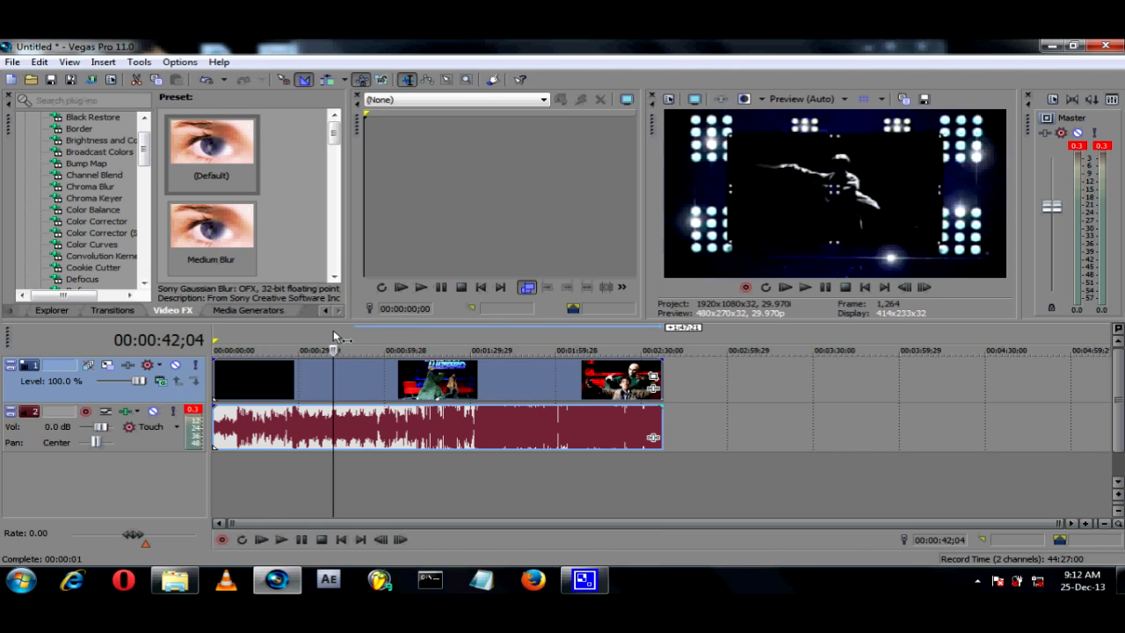
{"action": "left_click", "coordinate": [400, 339]}
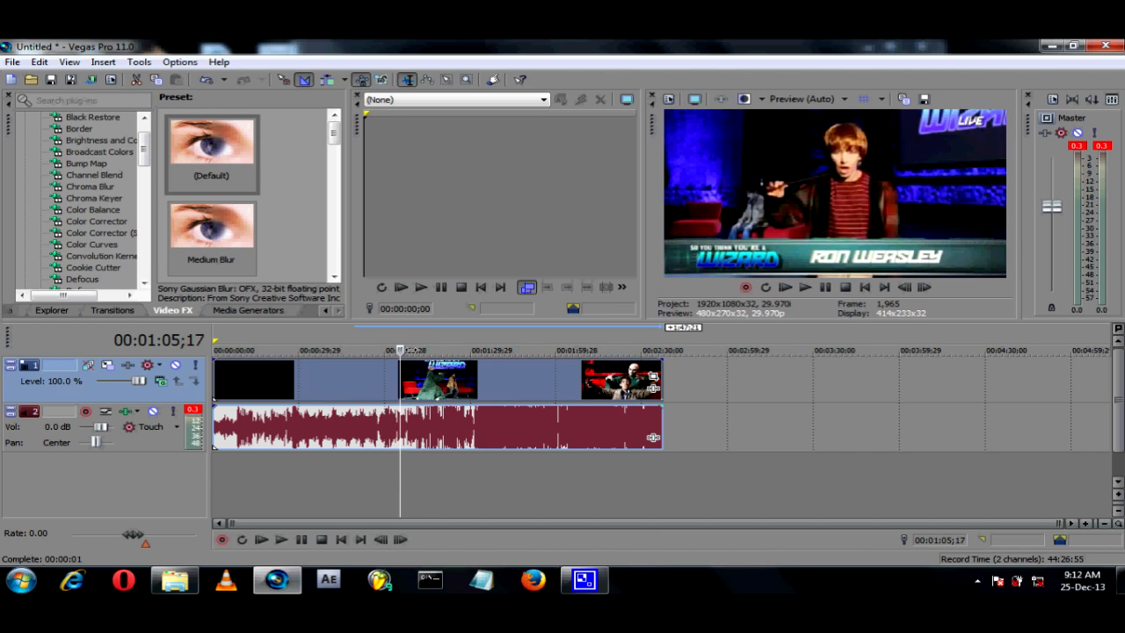
{"action": "left_click", "coordinate": [438, 347]}
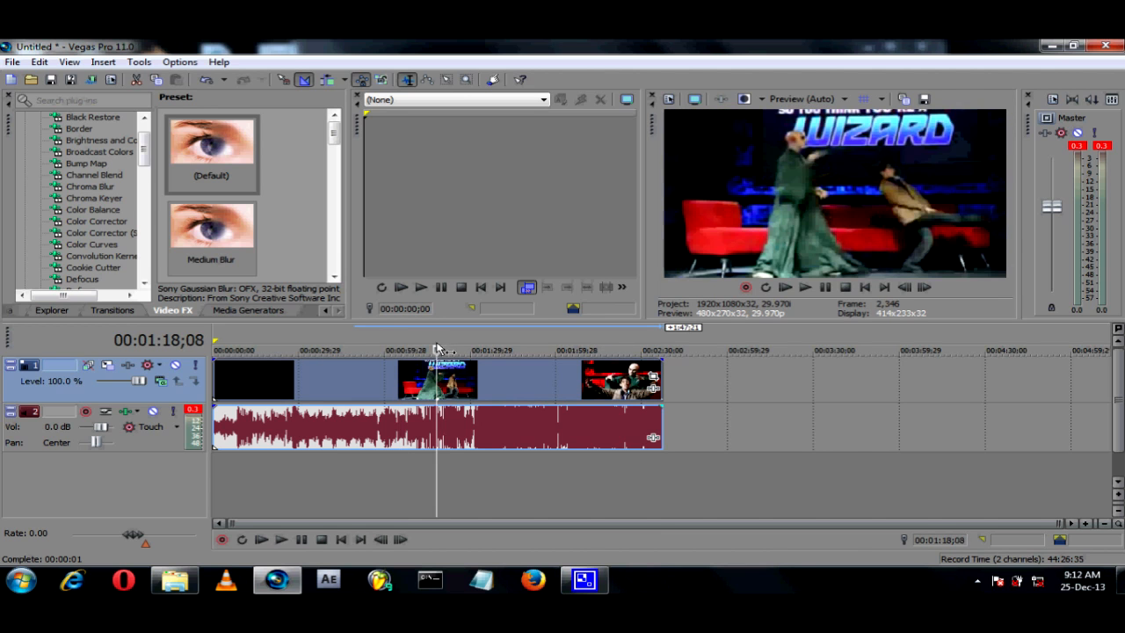
{"action": "left_click", "coordinate": [347, 330]}
{"action": "key", "text": "s"}
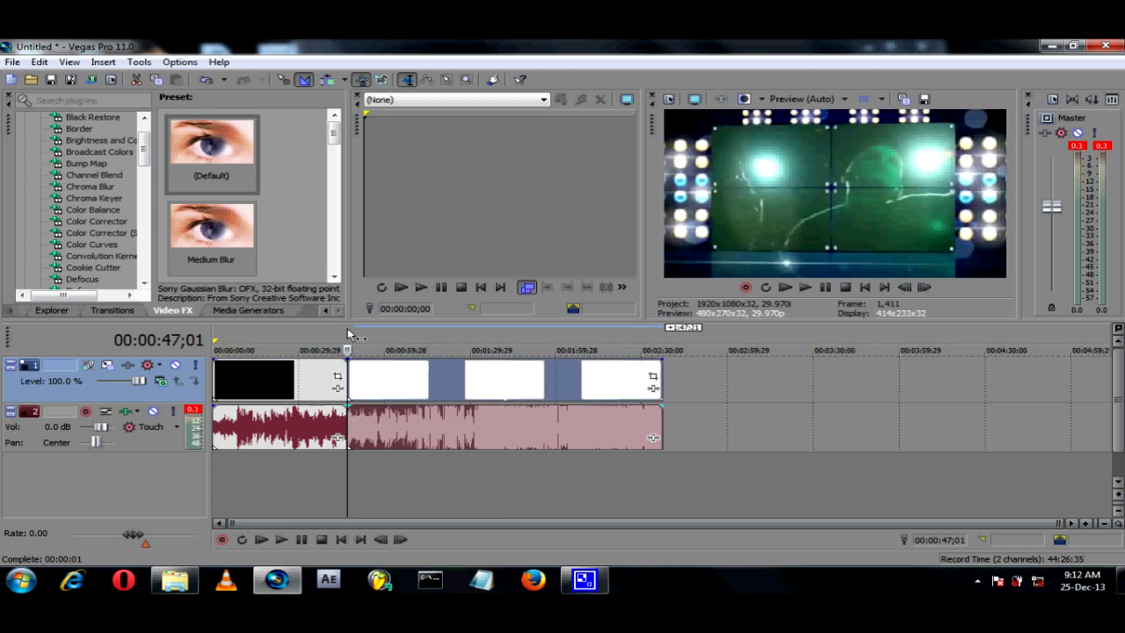
- Try to shift the second part of the split clip about 27 seconds along the timeline, and undo both the move and the split
{"action": "left_click_drag", "start_coordinate": [378, 394], "coordinate": [456, 393]}
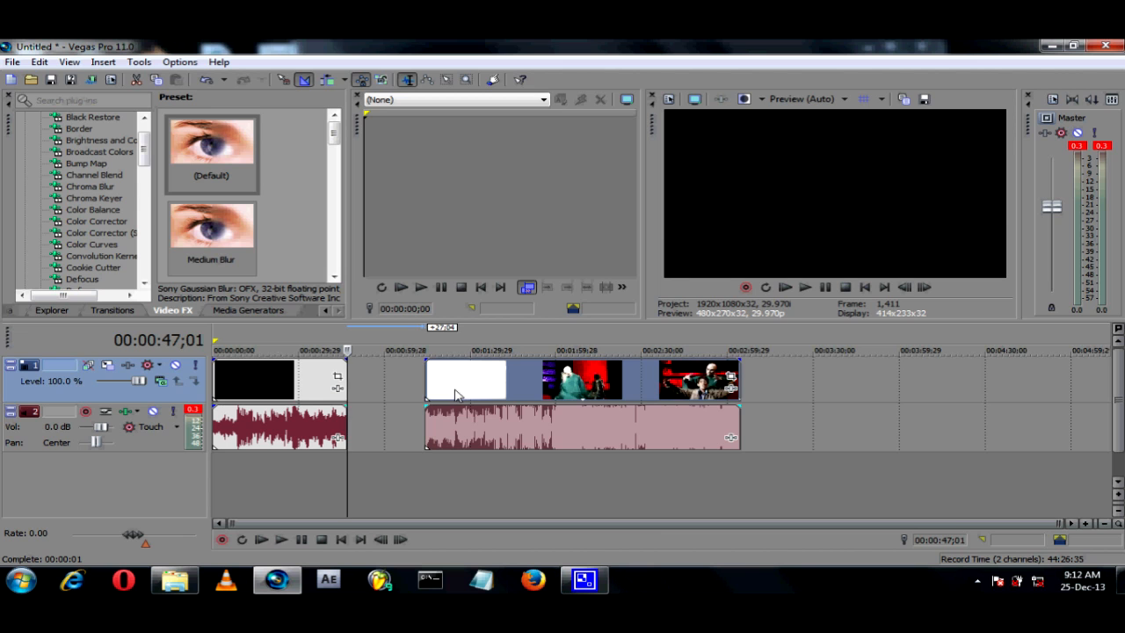
{"action": "key", "text": "ctrl+z"}
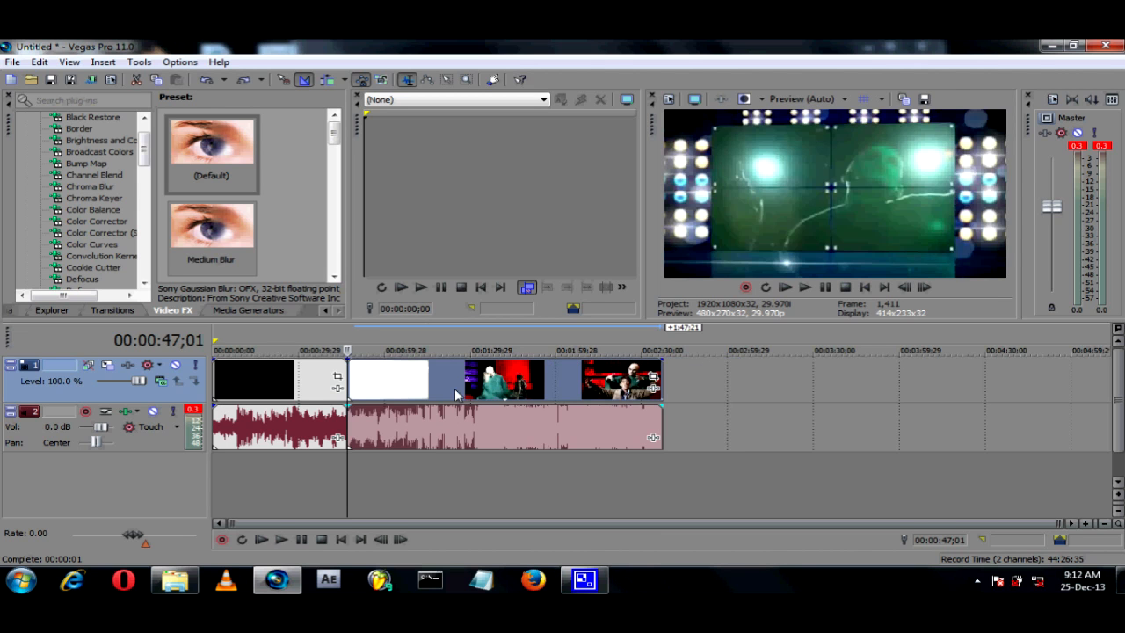
{"action": "left_click", "coordinate": [345, 342]}
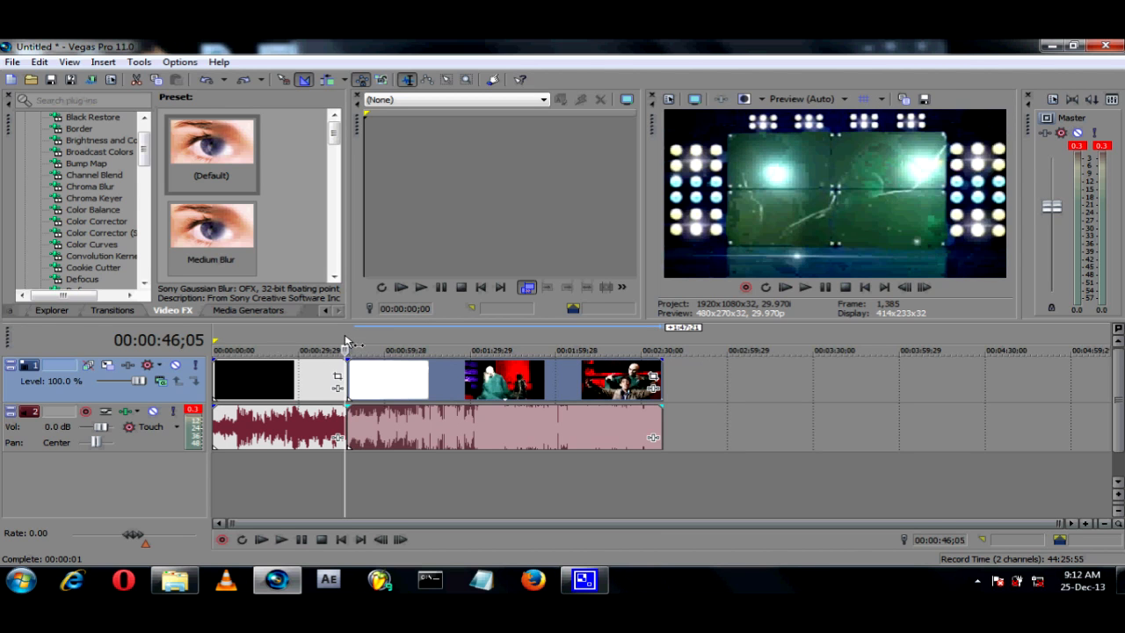
{"action": "key", "text": "ctrl+z"}
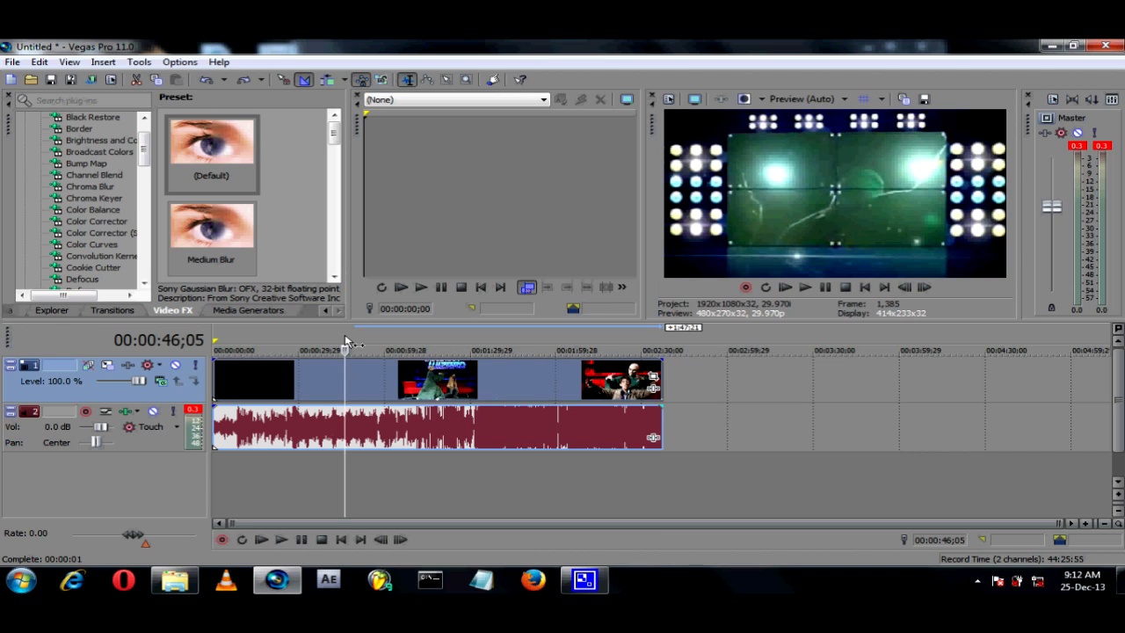
- Split the clip at 00:00:56;26, 00:01:32;12 and 00:02:04;24 to cut it into four parts
{"action": "left_click", "coordinate": [395, 343]}
{"action": "left_click", "coordinate": [375, 337]}
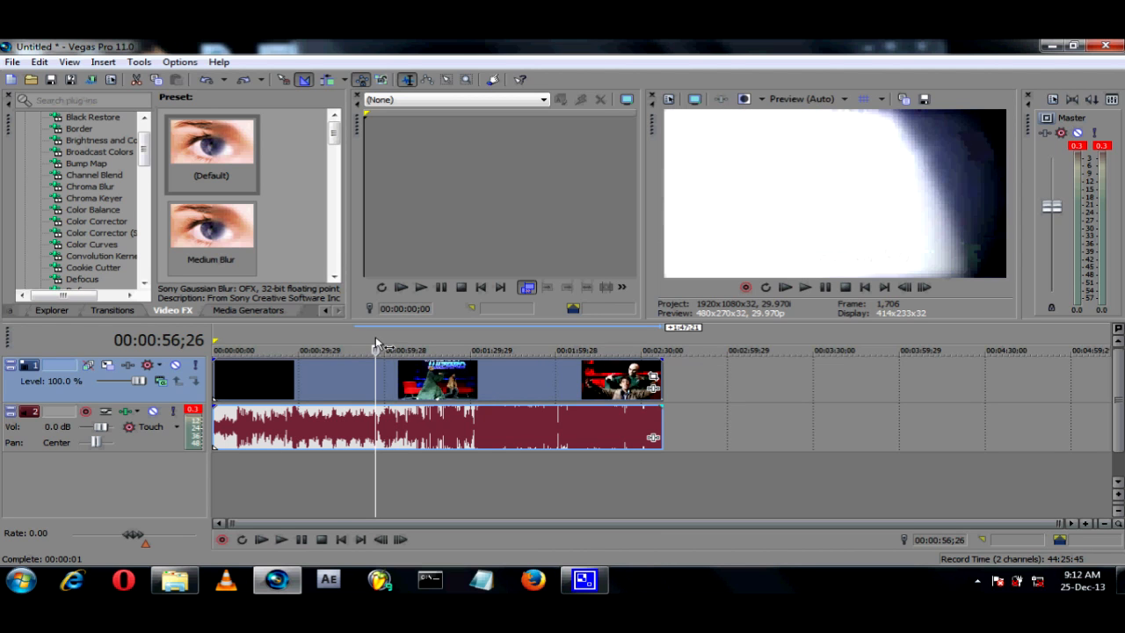
{"action": "key", "text": "s"}
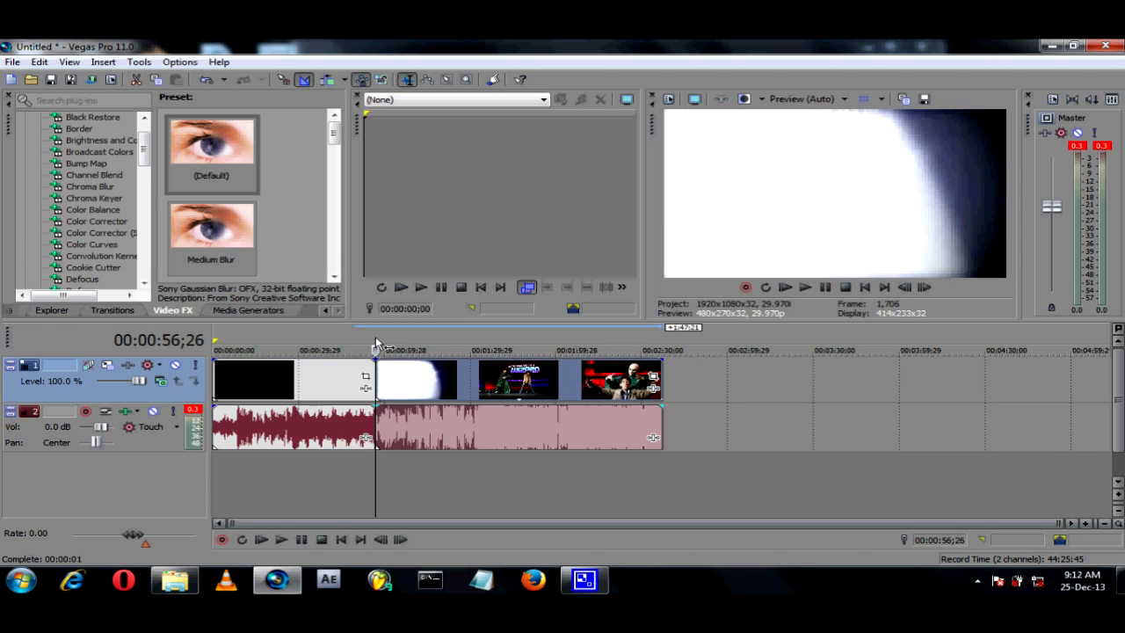
{"action": "left_click", "coordinate": [477, 345]}
{"action": "key", "text": "s"}
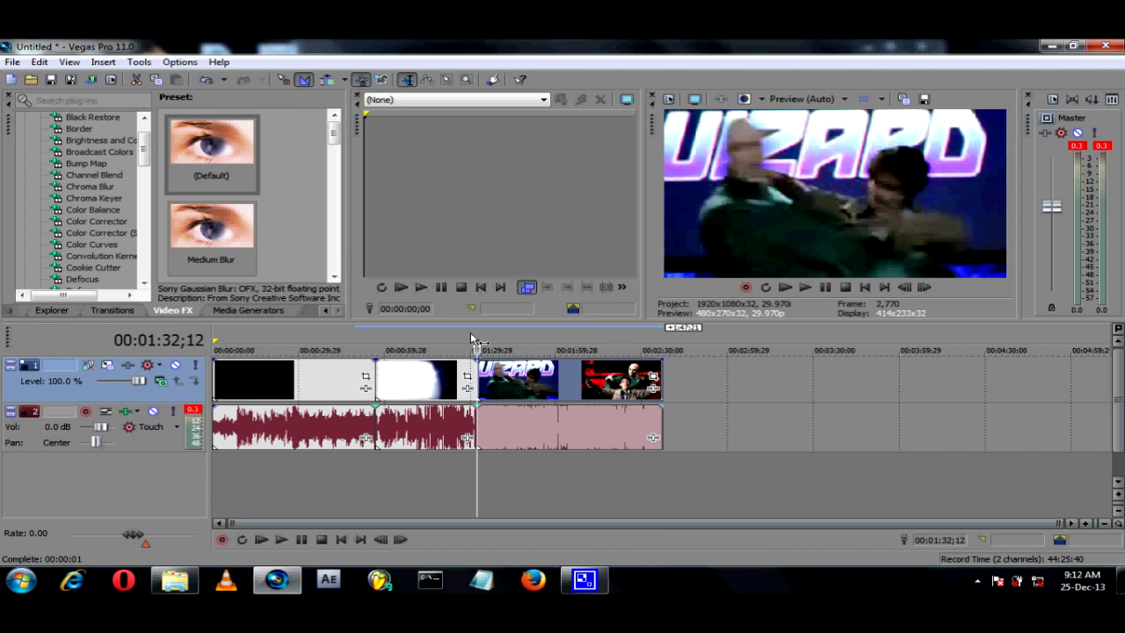
{"action": "left_click", "coordinate": [569, 343]}
{"action": "key", "text": "s"}
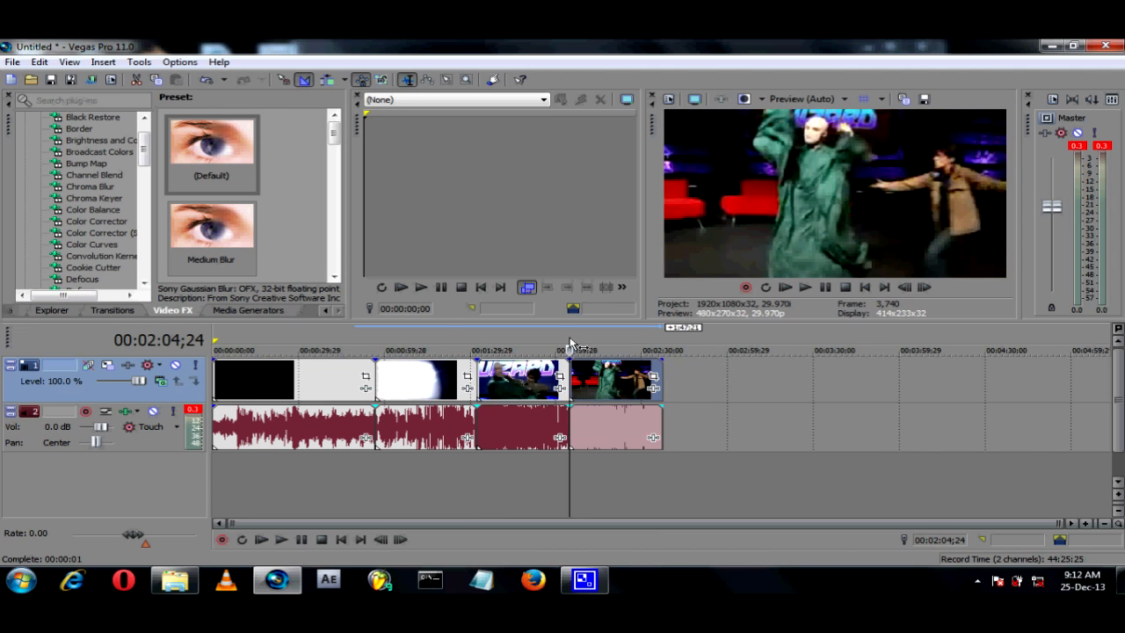
- Undo the three splits to rejoin the clip, and place the timeline cursor at 00:00:45;01
{"action": "left_click_drag", "start_coordinate": [602, 380], "coordinate": [601, 409]}
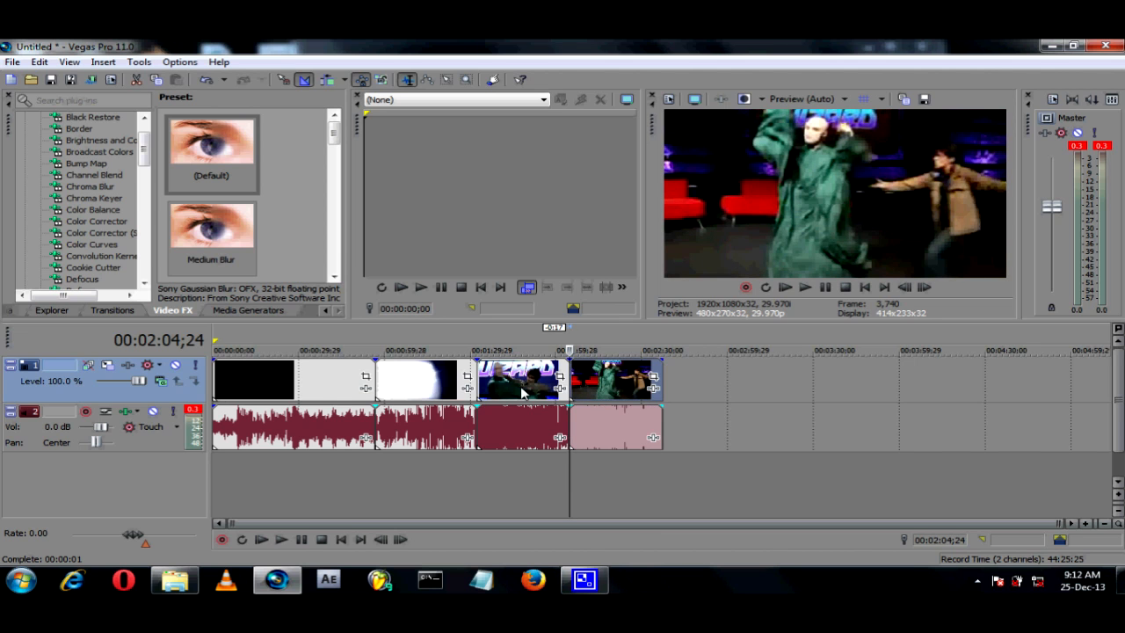
{"action": "key", "text": "ctrl+z"}
{"action": "key", "text": "ctrl+z"}
{"action": "key", "text": "ctrl+z"}
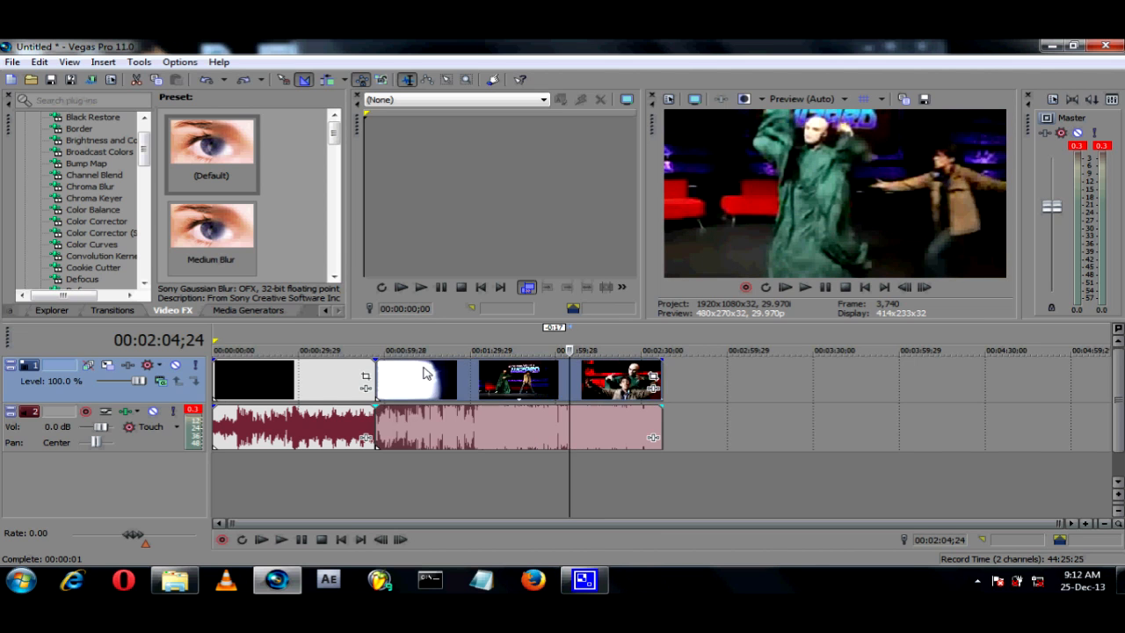
{"action": "left_click", "coordinate": [341, 330]}
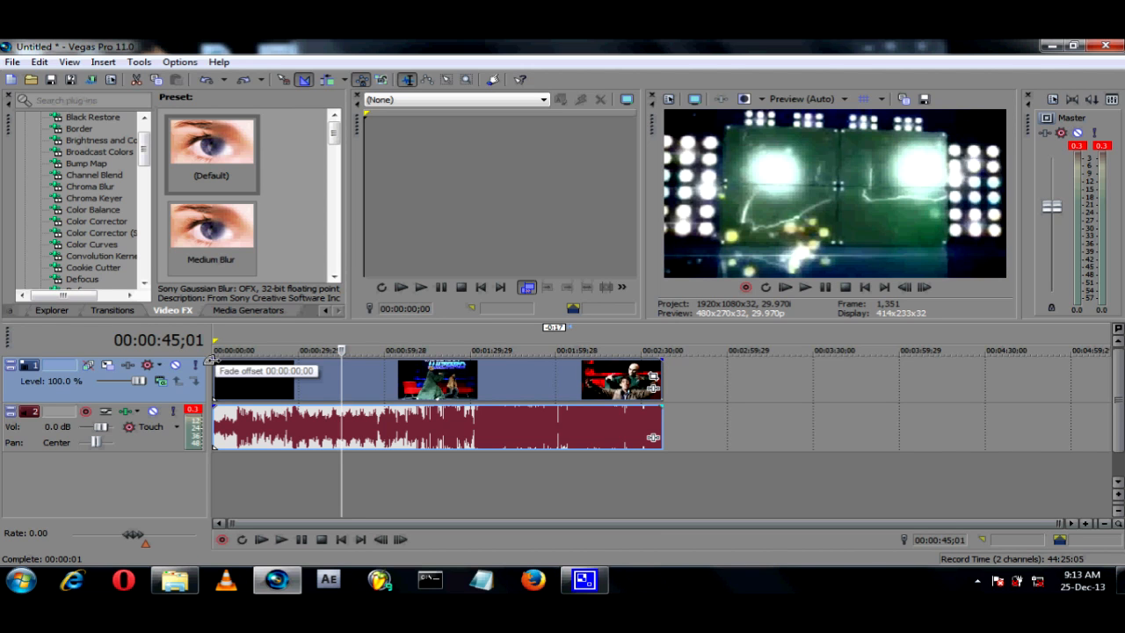
- Add a fade-in of about 9 seconds to the start of the video clip and preview it from 00:00:03;14
{"action": "left_click_drag", "start_coordinate": [212, 360], "coordinate": [238, 357]}
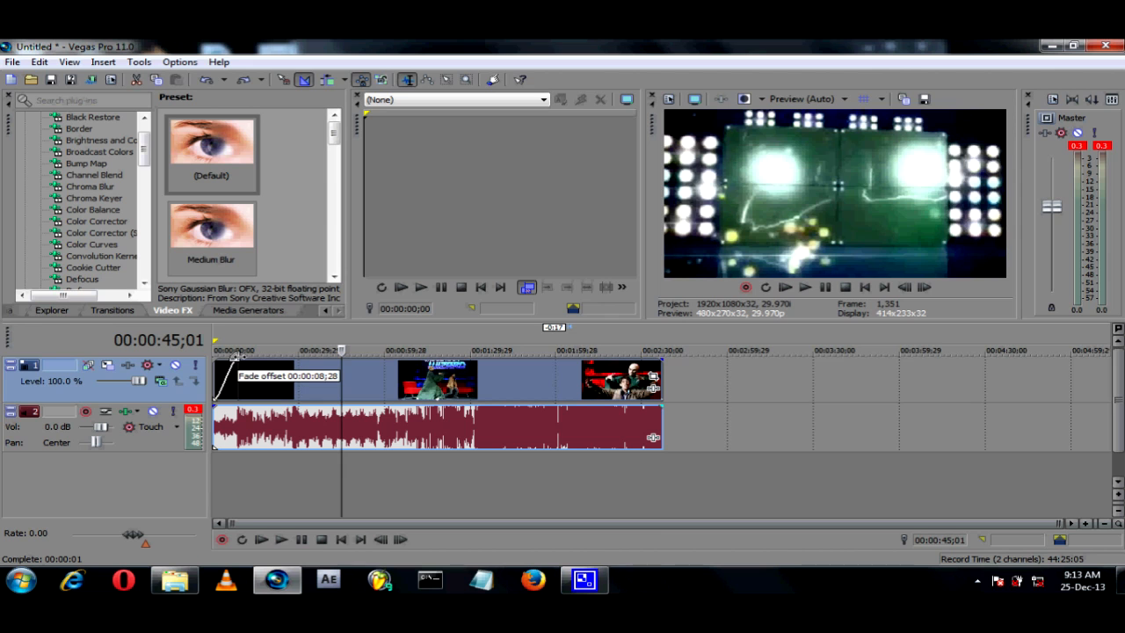
{"action": "left_click_drag", "start_coordinate": [234, 355], "coordinate": [226, 361]}
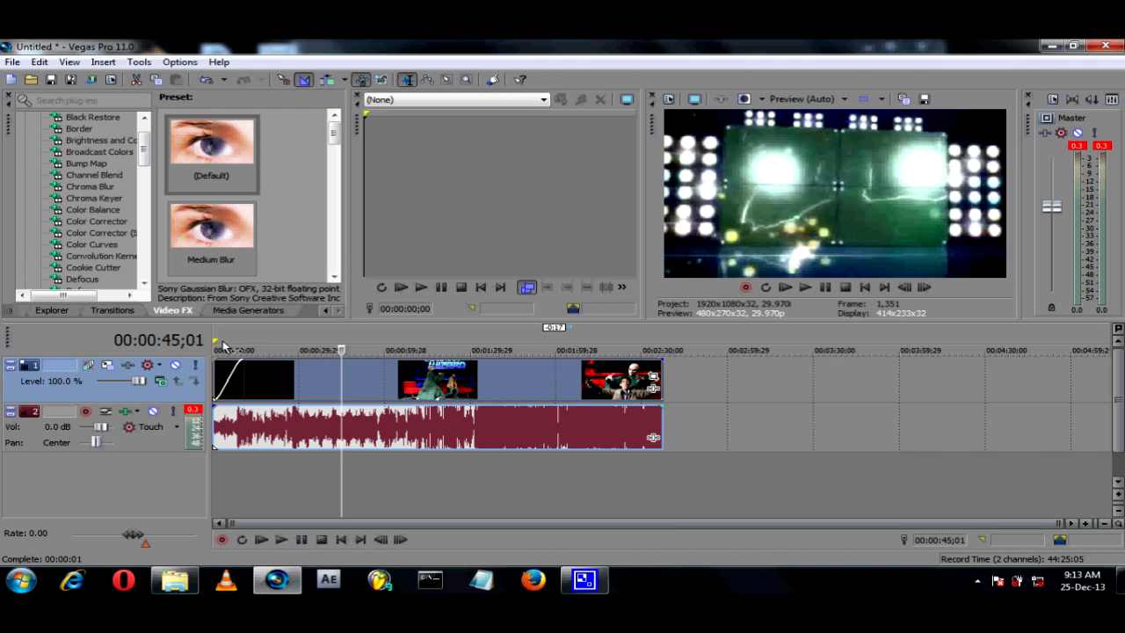
{"action": "left_click", "coordinate": [224, 345]}
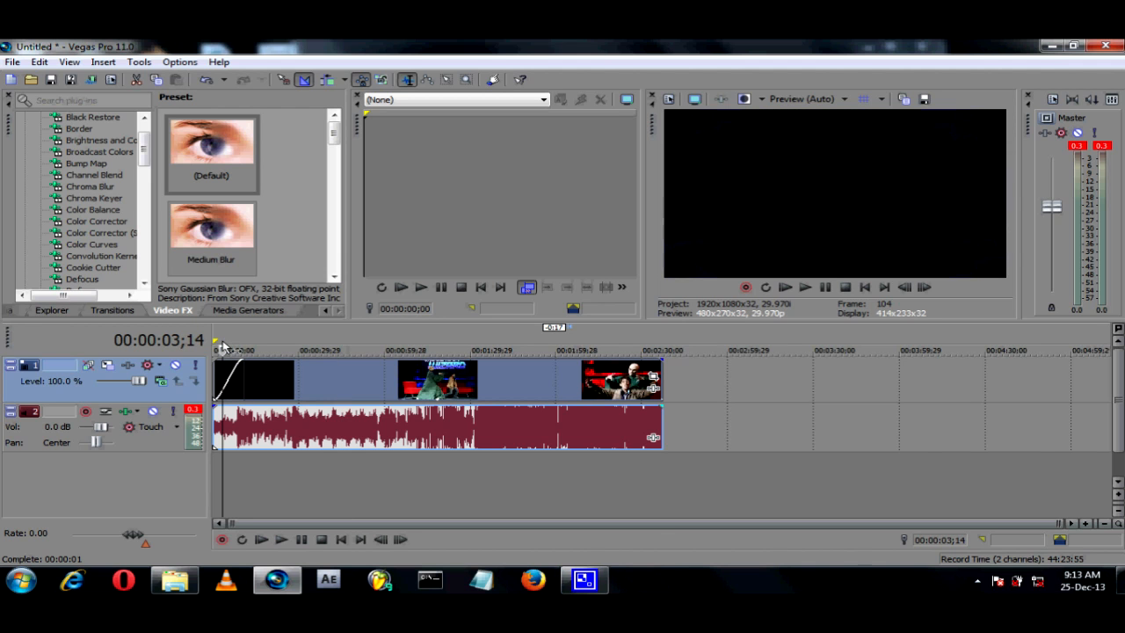
{"action": "left_click", "coordinate": [802, 288]}
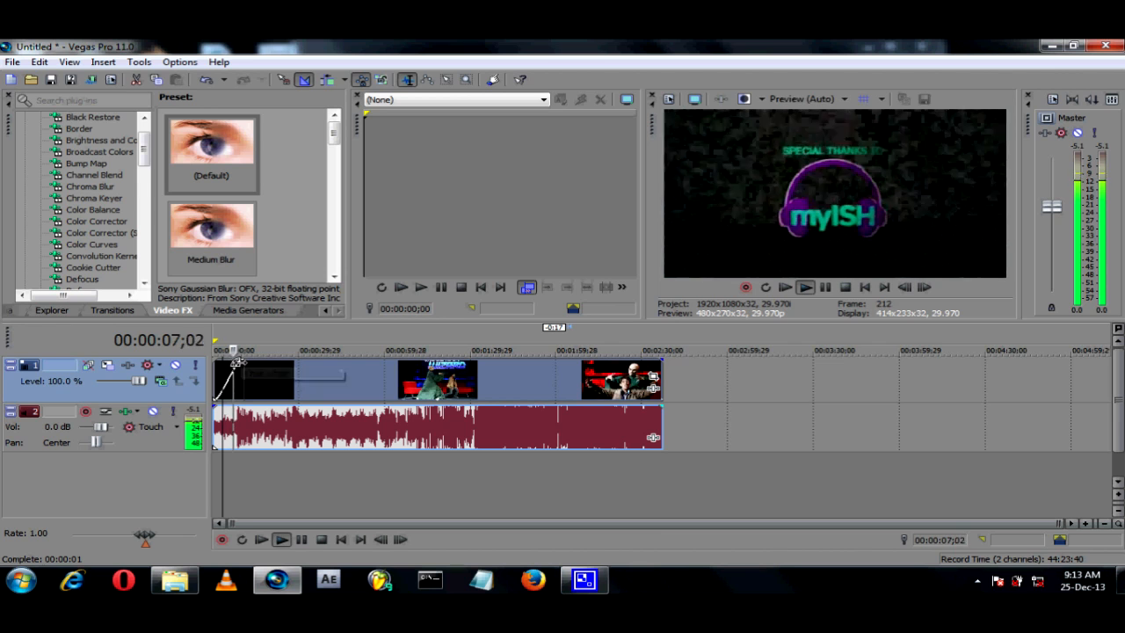
- Try a much longer fade-in on the video clip, reaching well past the 00:00:29;29 mark, and remove the fade
{"action": "left_click_drag", "start_coordinate": [235, 363], "coordinate": [346, 360]}
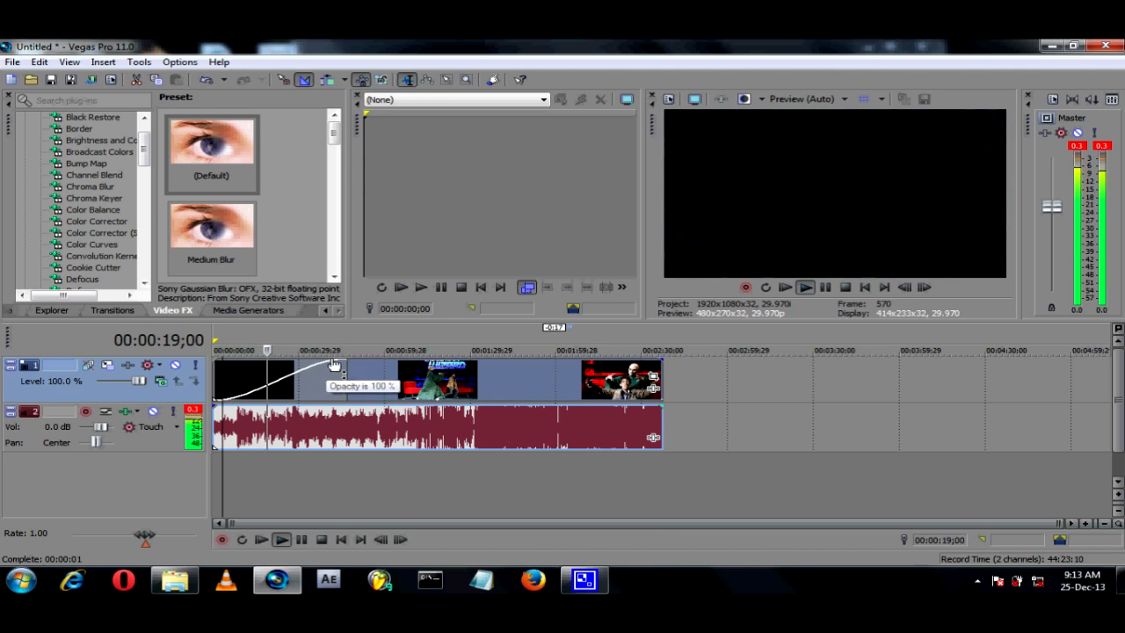
{"action": "left_click_drag", "start_coordinate": [341, 364], "coordinate": [274, 377]}
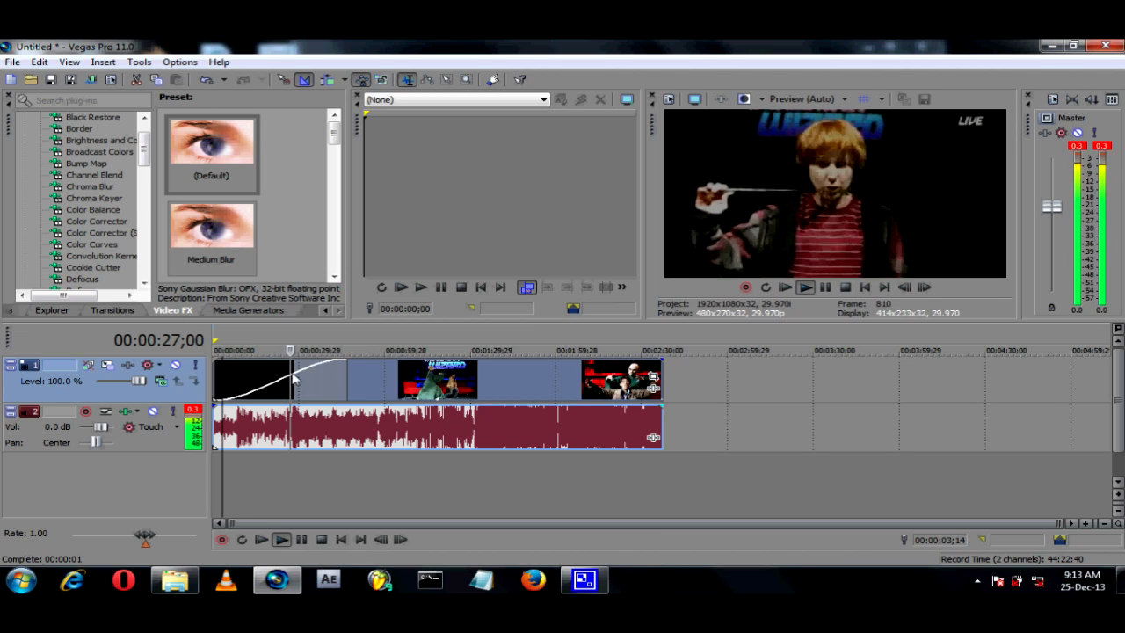
{"action": "left_click_drag", "start_coordinate": [340, 360], "coordinate": [216, 376]}
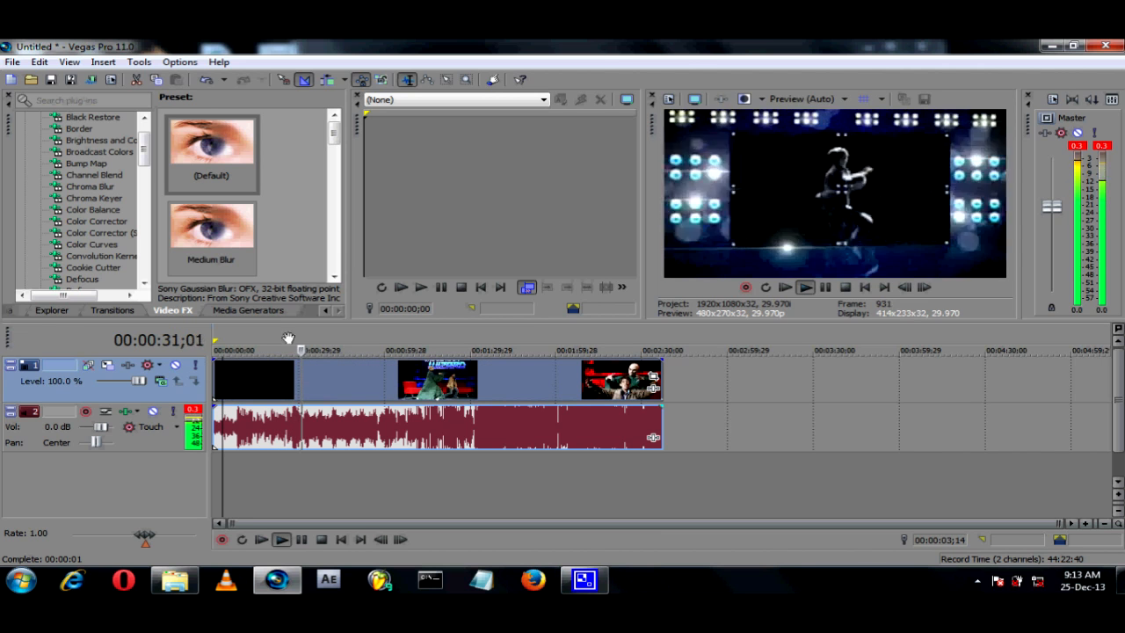
- Try a fade-out from before the 00:01:59;28 mark to the video clip's end, preview it at several points and remove it
{"action": "left_click_drag", "start_coordinate": [658, 361], "coordinate": [545, 348]}
{"action": "left_click", "coordinate": [544, 350]}
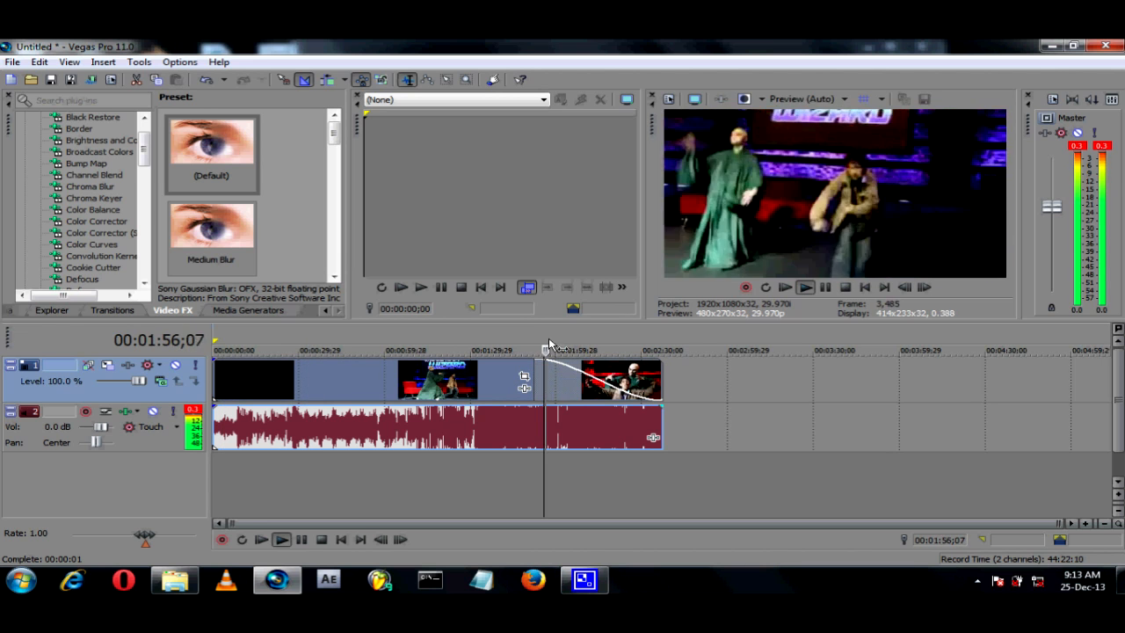
{"action": "left_click", "coordinate": [570, 349]}
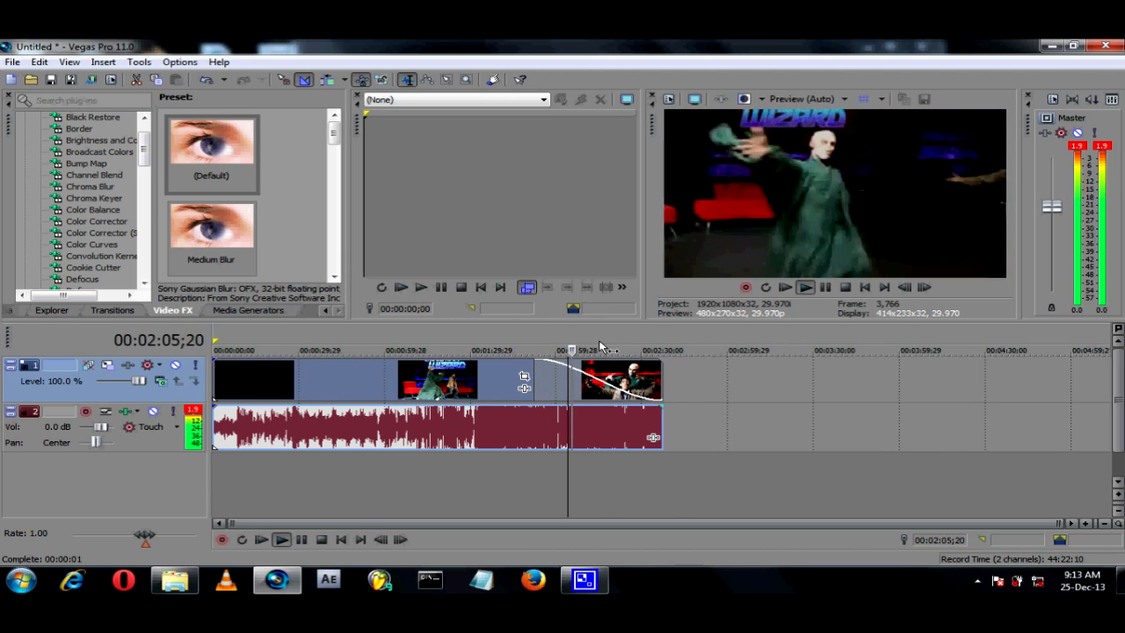
{"action": "left_click_drag", "start_coordinate": [603, 340], "coordinate": [652, 340]}
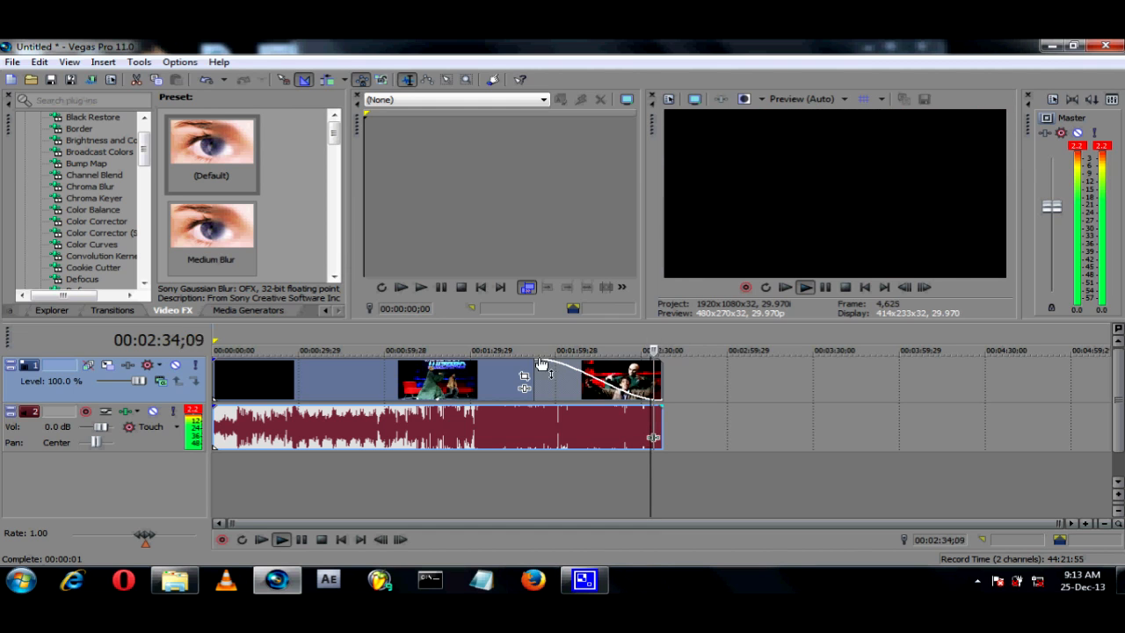
{"action": "left_click_drag", "start_coordinate": [550, 365], "coordinate": [694, 354]}
{"action": "key", "text": "space"}
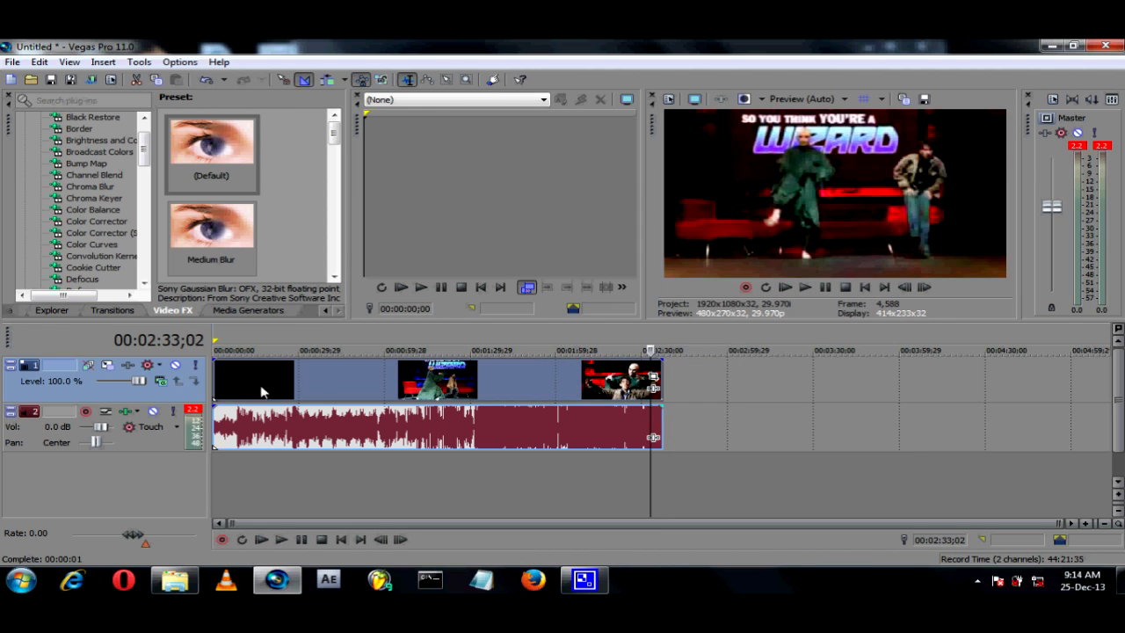
- Trim the start of the clip to slightly before 00:00:05;23
{"action": "left_click_drag", "start_coordinate": [214, 411], "coordinate": [231, 409]}
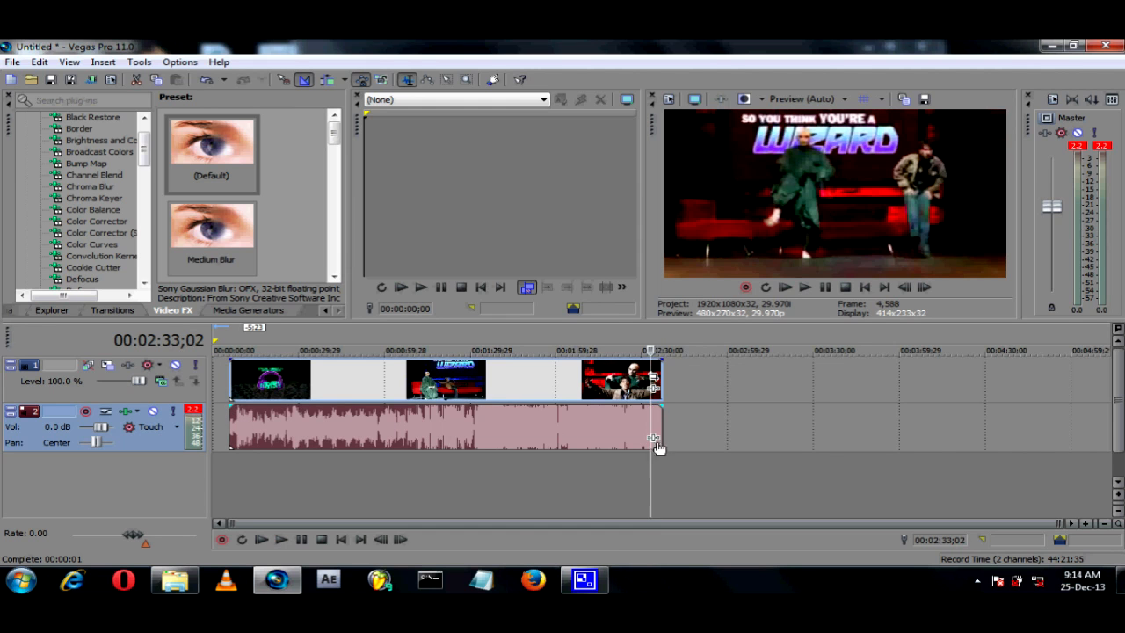
{"action": "left_click", "coordinate": [230, 408]}
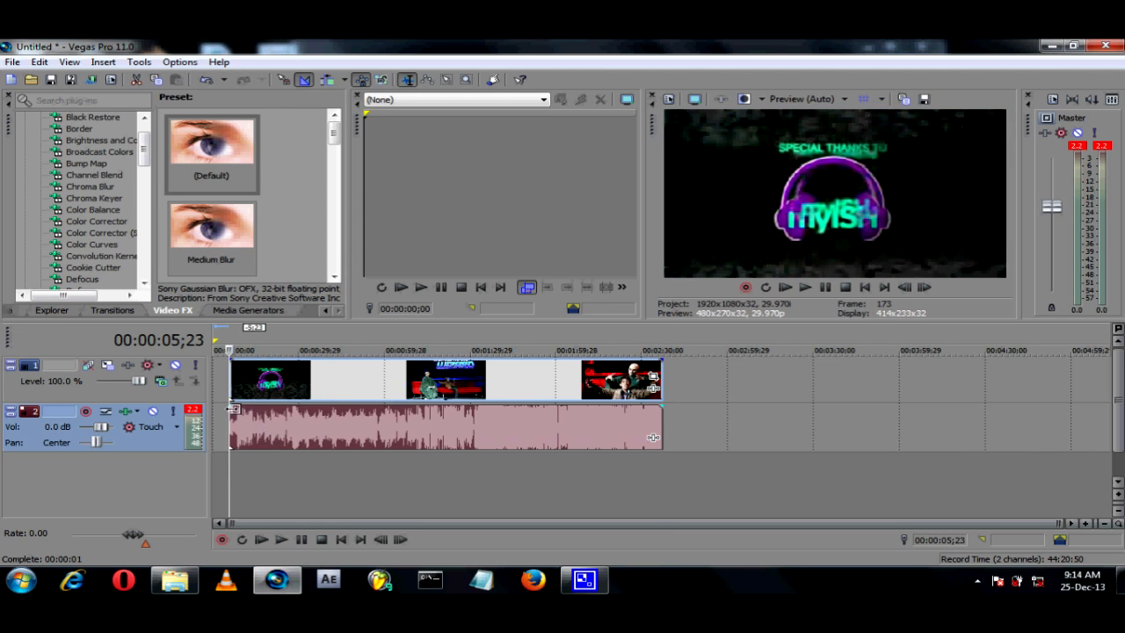
{"action": "mouse_move", "coordinate": [232, 408]}
{"action": "left_mouse_down"}
{"action": "mouse_move", "coordinate": [261, 408]}
{"action": "mouse_move", "coordinate": [229, 408]}
{"action": "left_mouse_up"}
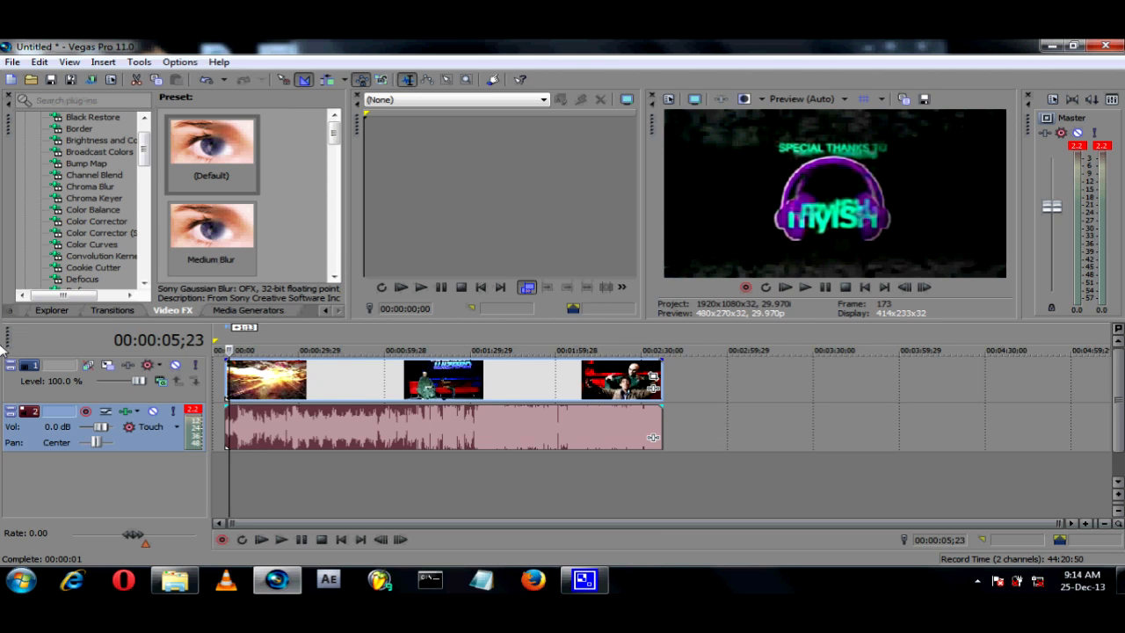
- Browse the effects offered for video track 1, select Sony Film Grain, and close the chooser without adding it
{"action": "left_click", "coordinate": [129, 366]}
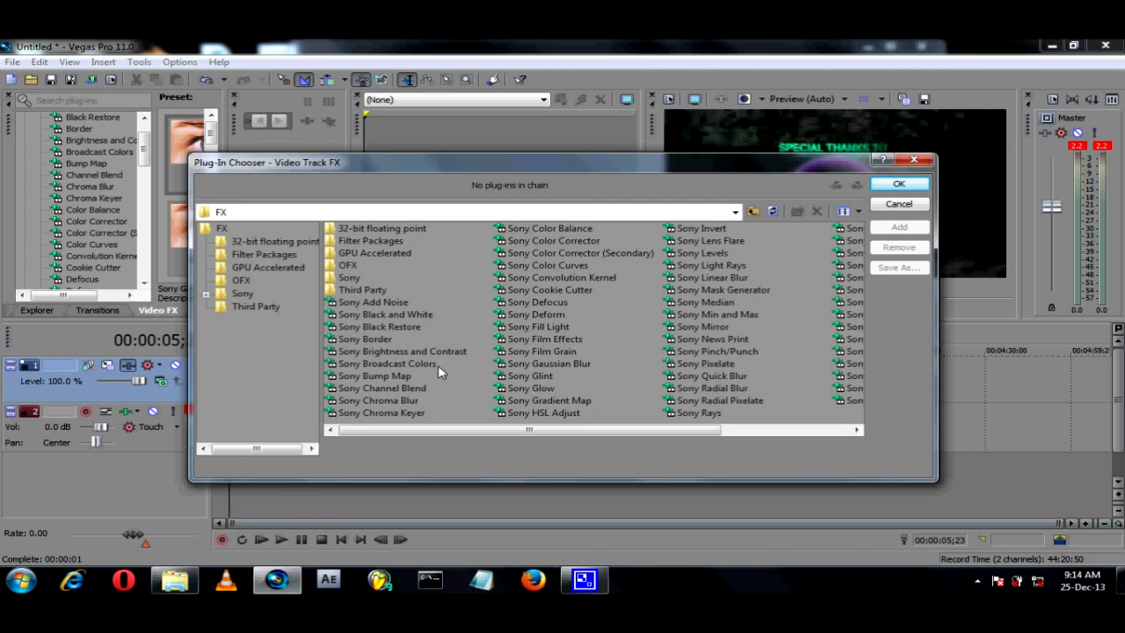
{"action": "left_click", "coordinate": [497, 351]}
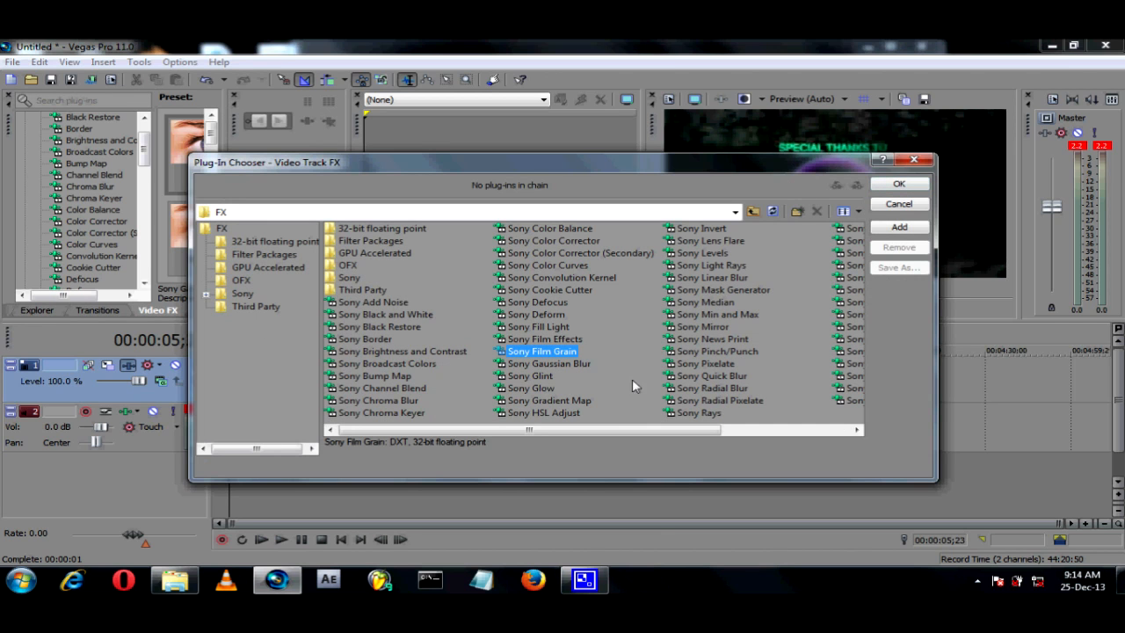
{"action": "left_click", "coordinate": [914, 159]}
- Apply the Sony Color Balance effect to the video clip, with the cursor at 00:01:14;24, and widen the effect's settings area
{"action": "left_click", "coordinate": [80, 210]}
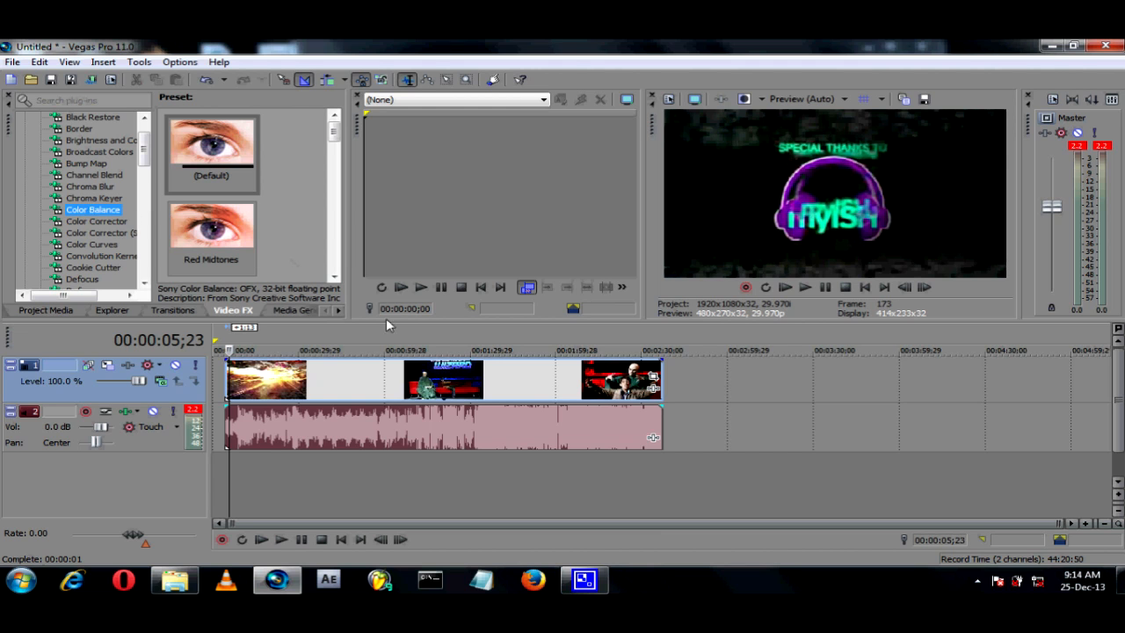
{"action": "left_click", "coordinate": [427, 330]}
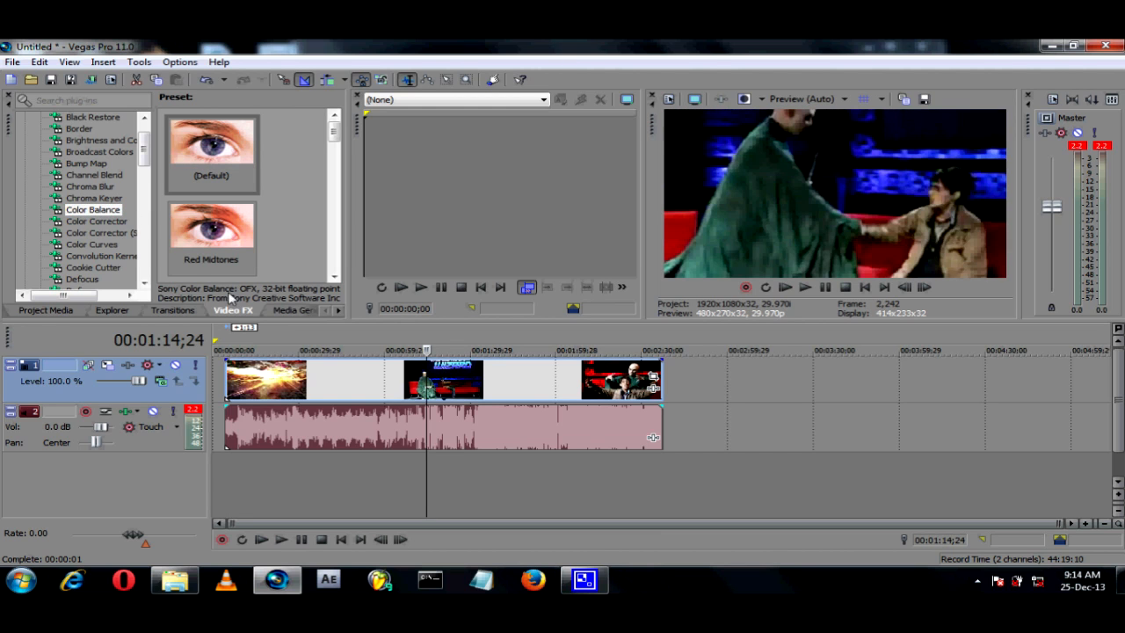
{"action": "left_click_drag", "start_coordinate": [80, 213], "coordinate": [356, 381]}
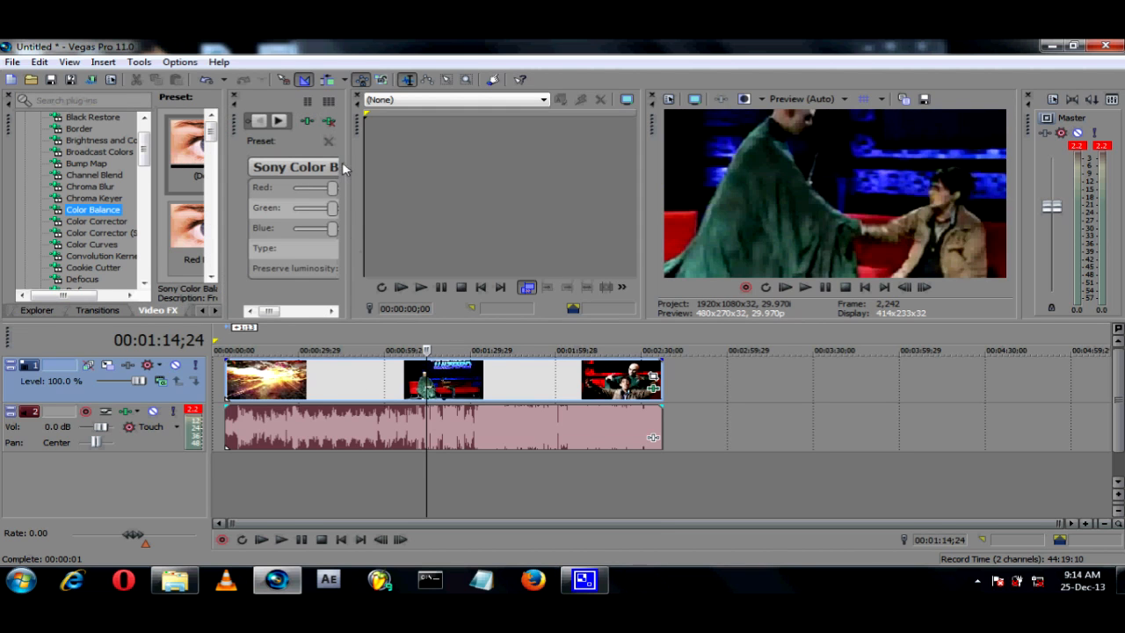
{"action": "left_click_drag", "start_coordinate": [344, 162], "coordinate": [579, 182]}
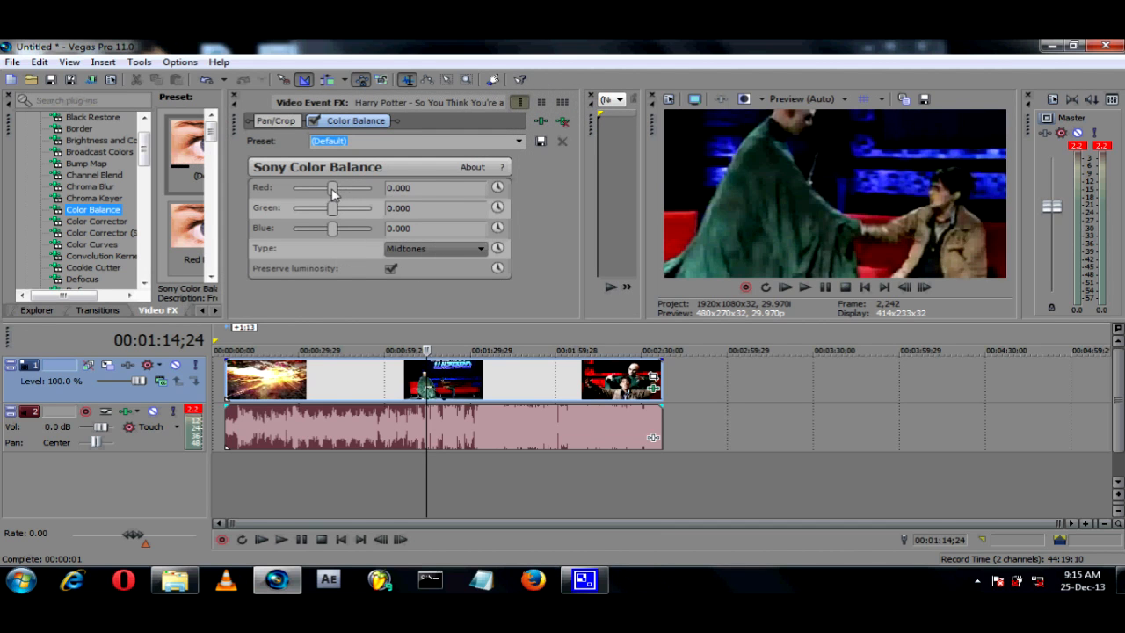
- Set the clip's Color Balance to about -0.321 red, 0.311 green and -0.289 blue
{"action": "left_click_drag", "start_coordinate": [333, 188], "coordinate": [358, 189]}
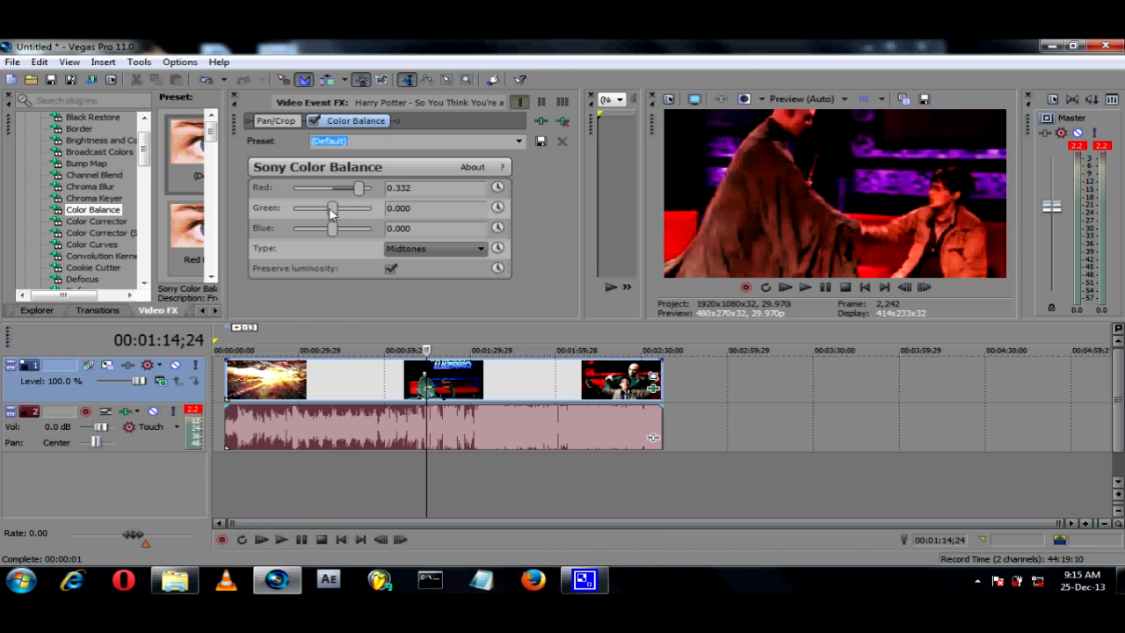
{"action": "left_click_drag", "start_coordinate": [323, 214], "coordinate": [310, 190]}
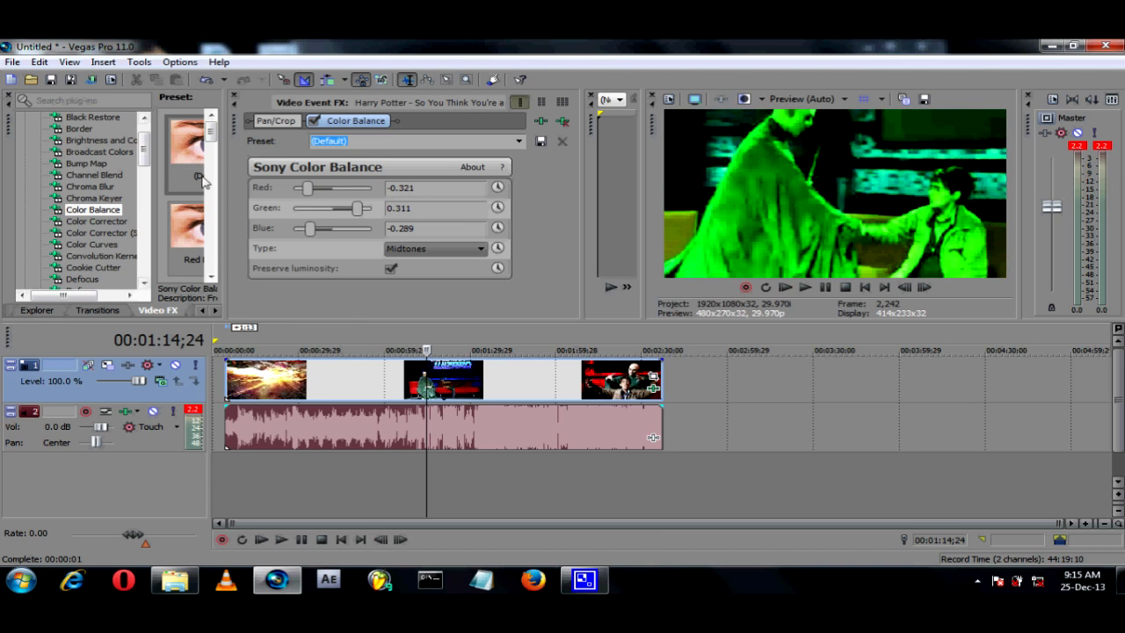
- Add the Sony Cookie Cutter effect to the video clip, keeping the Circle shape and its cut-away method
{"action": "left_click", "coordinate": [108, 174]}
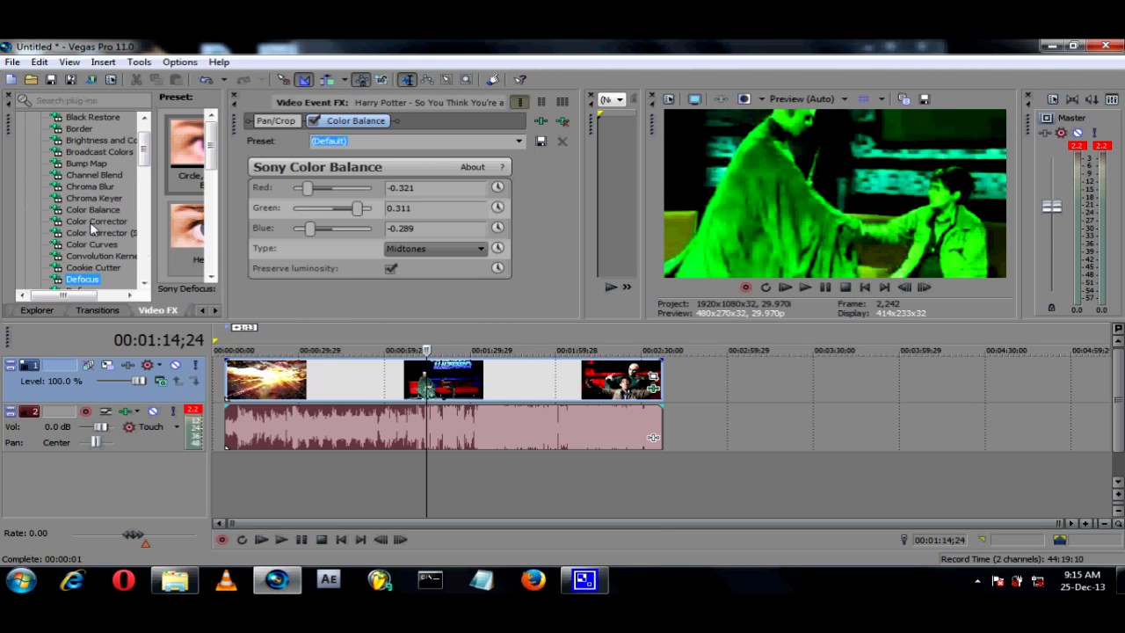
{"action": "left_click", "coordinate": [92, 223]}
{"action": "left_click", "coordinate": [93, 211]}
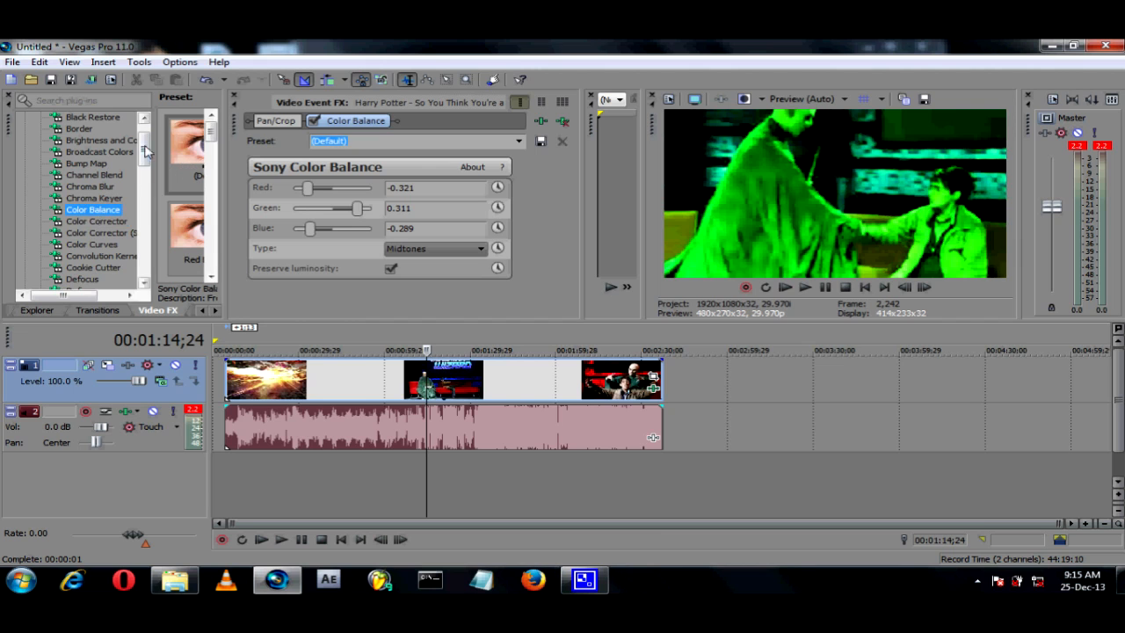
{"action": "left_click_drag", "start_coordinate": [147, 146], "coordinate": [148, 152]}
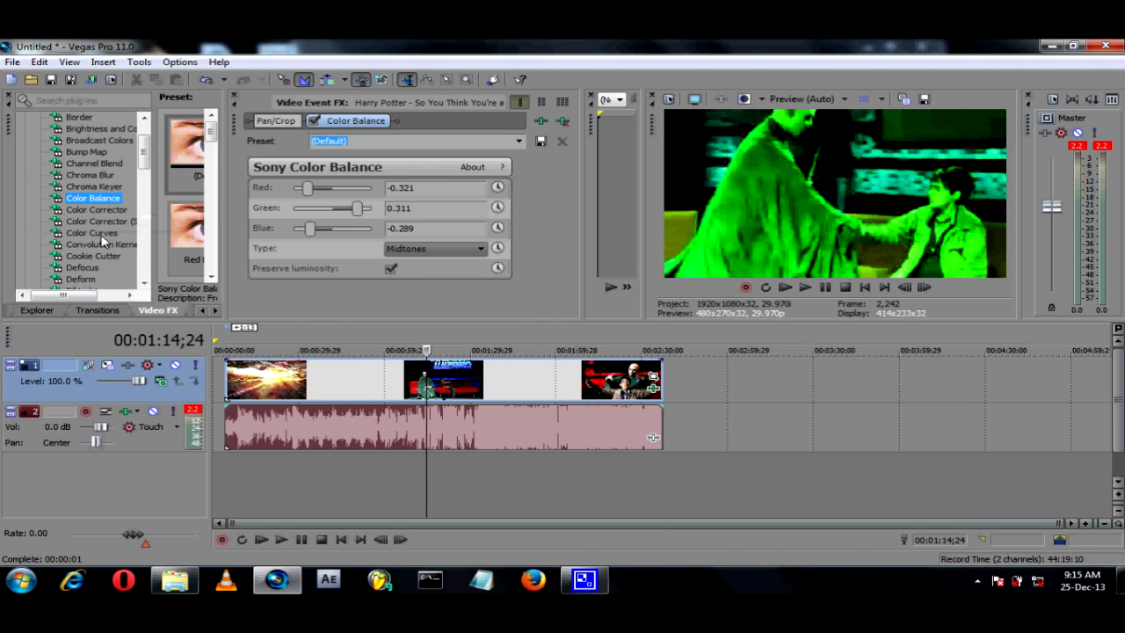
{"action": "left_click_drag", "start_coordinate": [93, 256], "coordinate": [279, 373]}
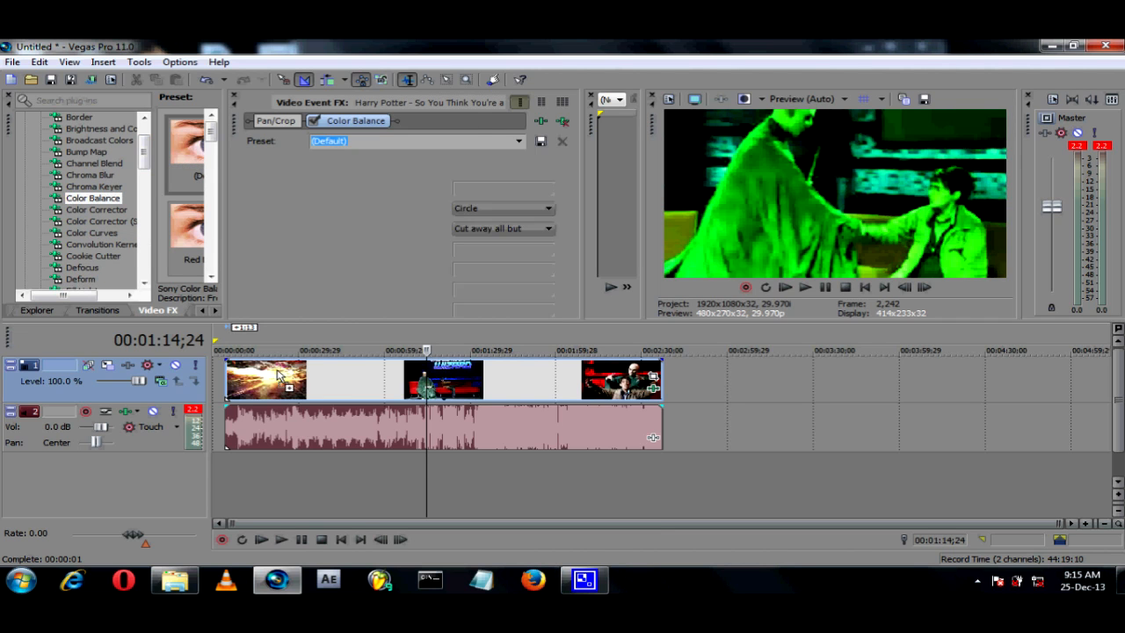
{"action": "left_click", "coordinate": [483, 209]}
{"action": "left_click", "coordinate": [470, 224]}
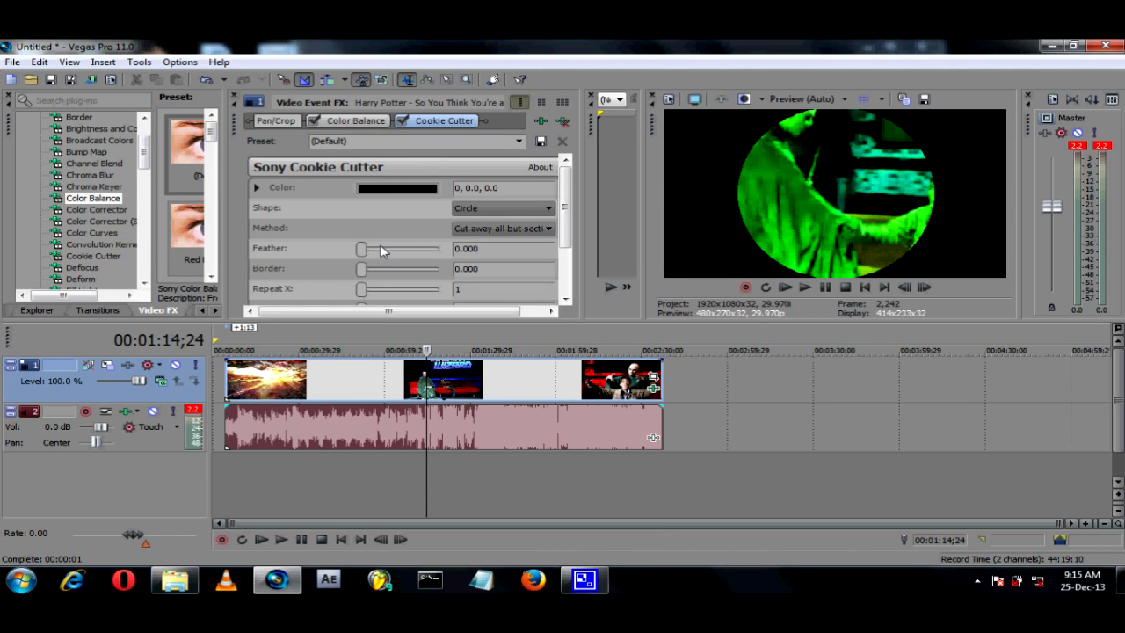
- Try different Cookie Cutter feather amounts, leave it at about 1.411, and play the clip briefly from 00:01:14;24
{"action": "left_click_drag", "start_coordinate": [360, 252], "coordinate": [444, 250]}
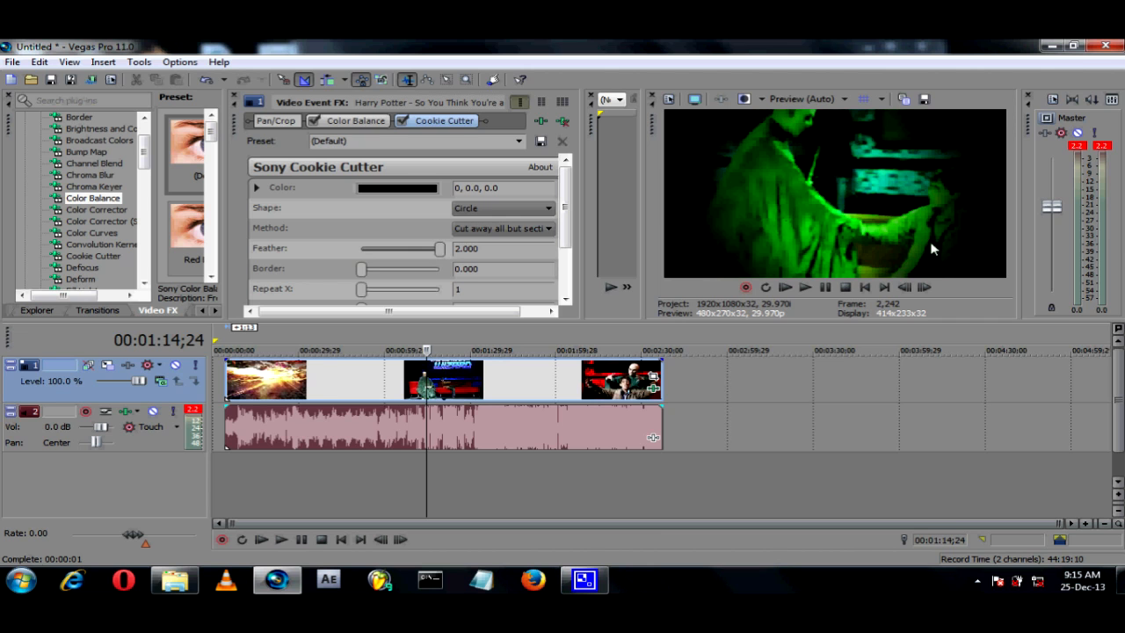
{"action": "left_click_drag", "start_coordinate": [441, 252], "coordinate": [358, 255]}
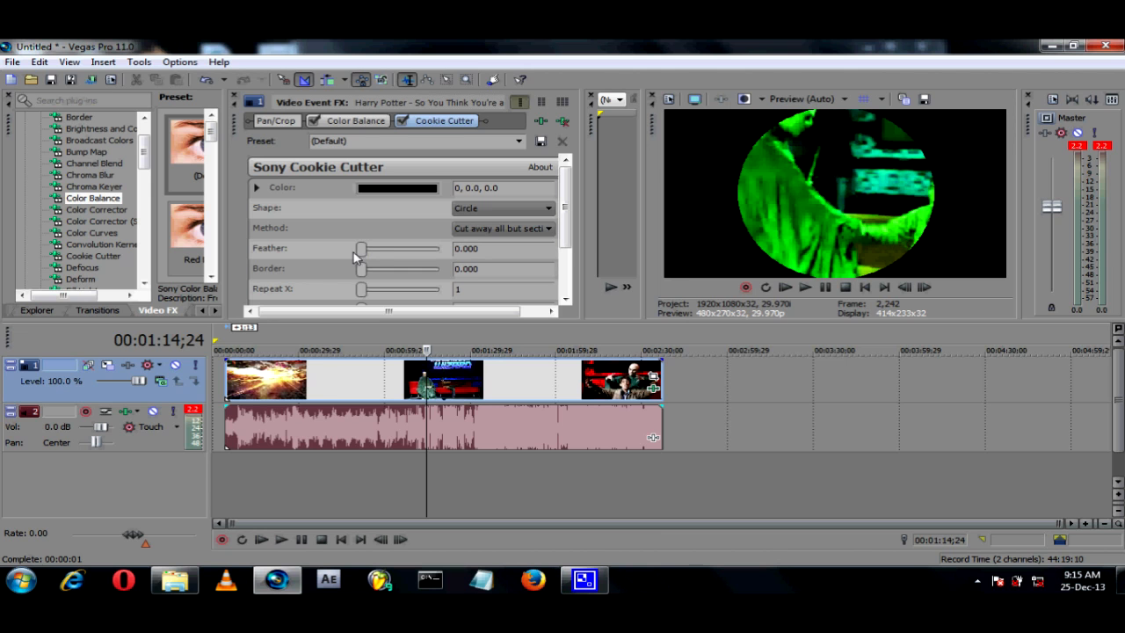
{"action": "left_click_drag", "start_coordinate": [367, 255], "coordinate": [418, 254]}
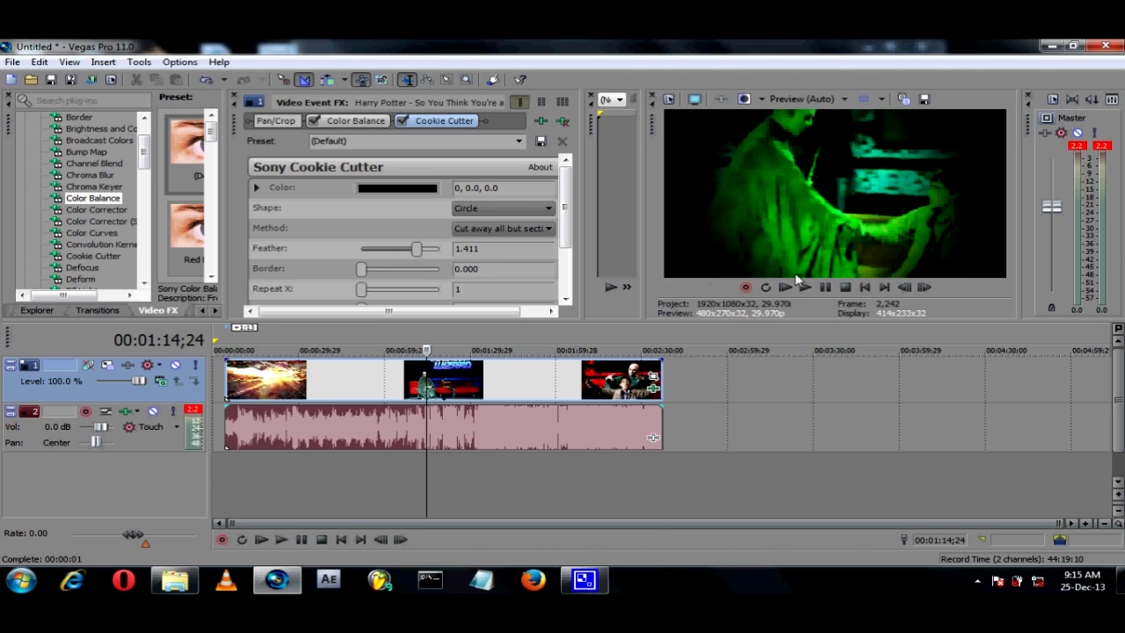
{"action": "left_click", "coordinate": [806, 287]}
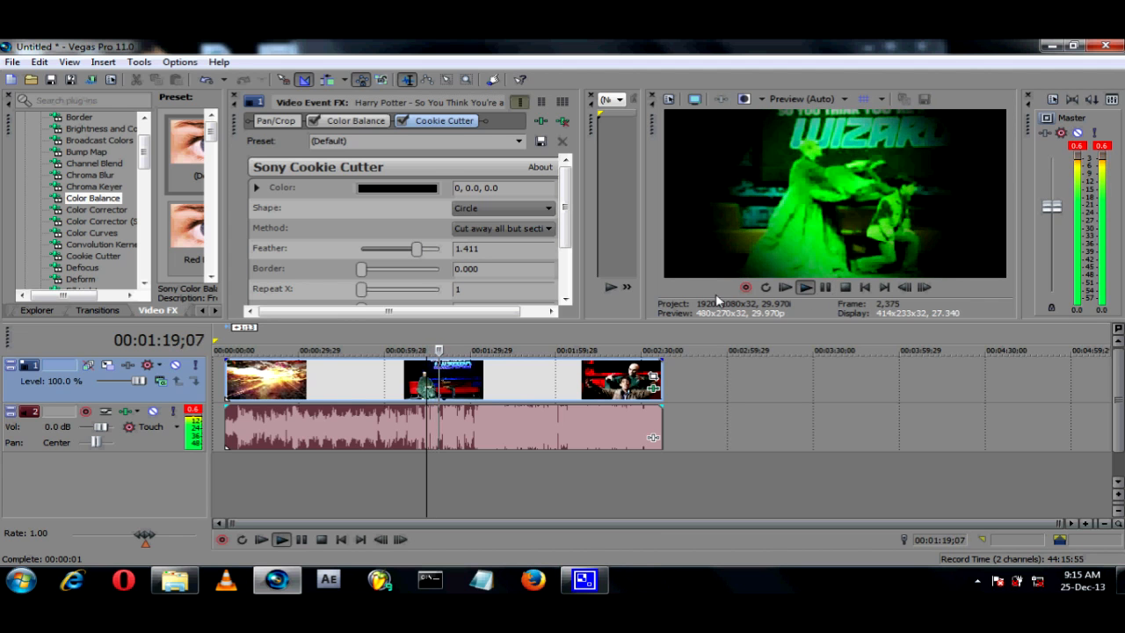
{"action": "key", "text": "space"}
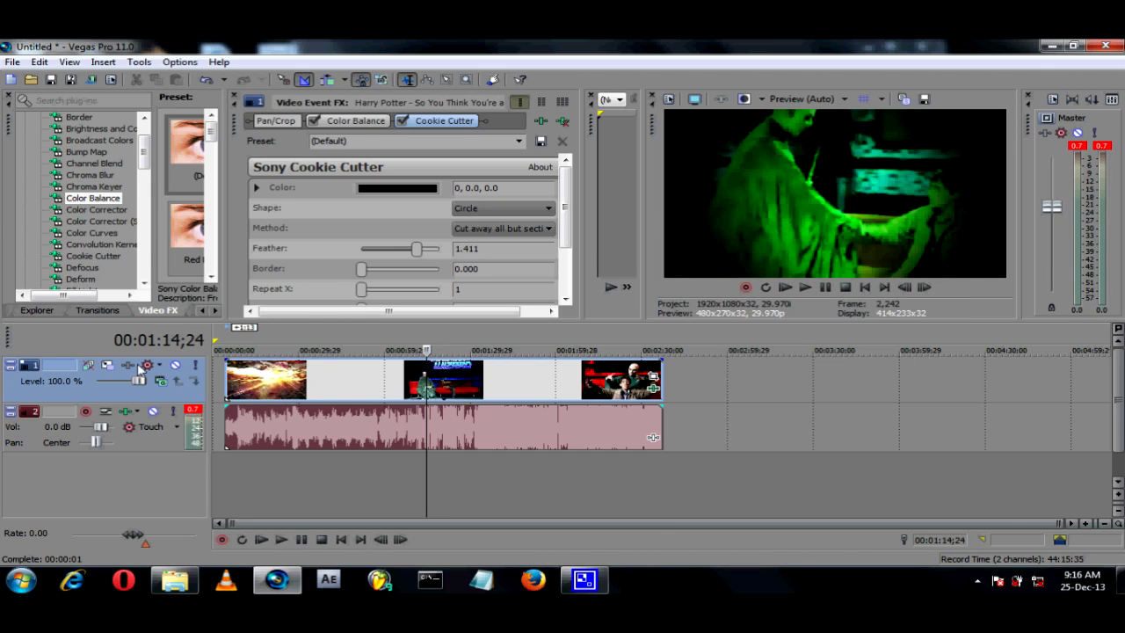
- View audio track 2's effects, browse the plug-in categories offered for the audio clip, and close the chooser without adding any
{"action": "left_click", "coordinate": [126, 412]}
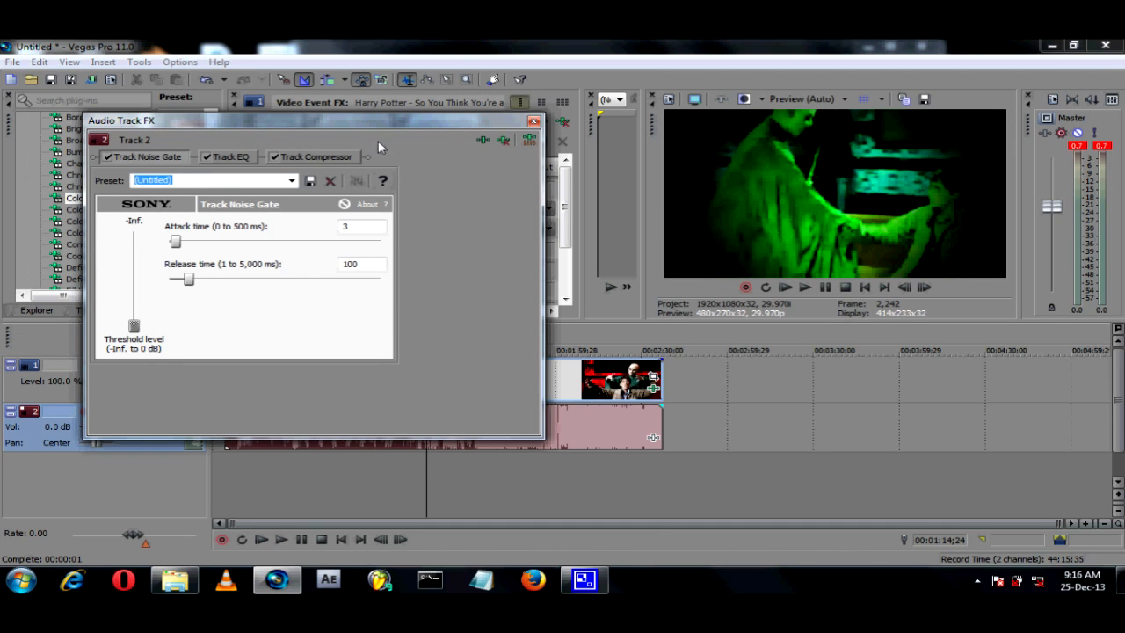
{"action": "left_click", "coordinate": [533, 120]}
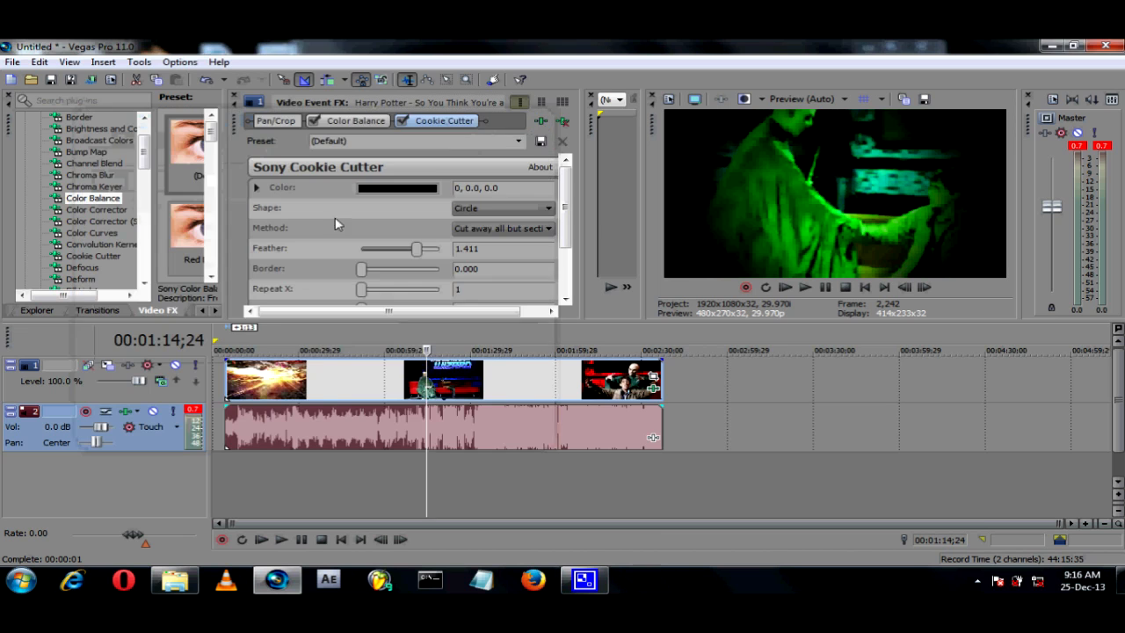
{"action": "right_click", "coordinate": [226, 437]}
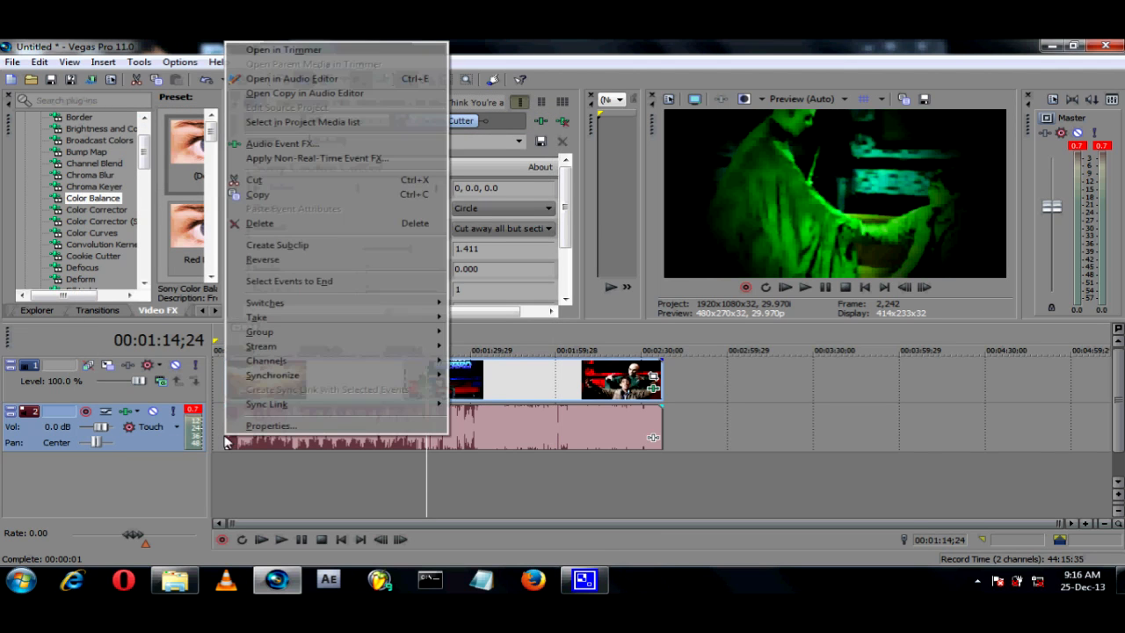
{"action": "left_click", "coordinate": [304, 150]}
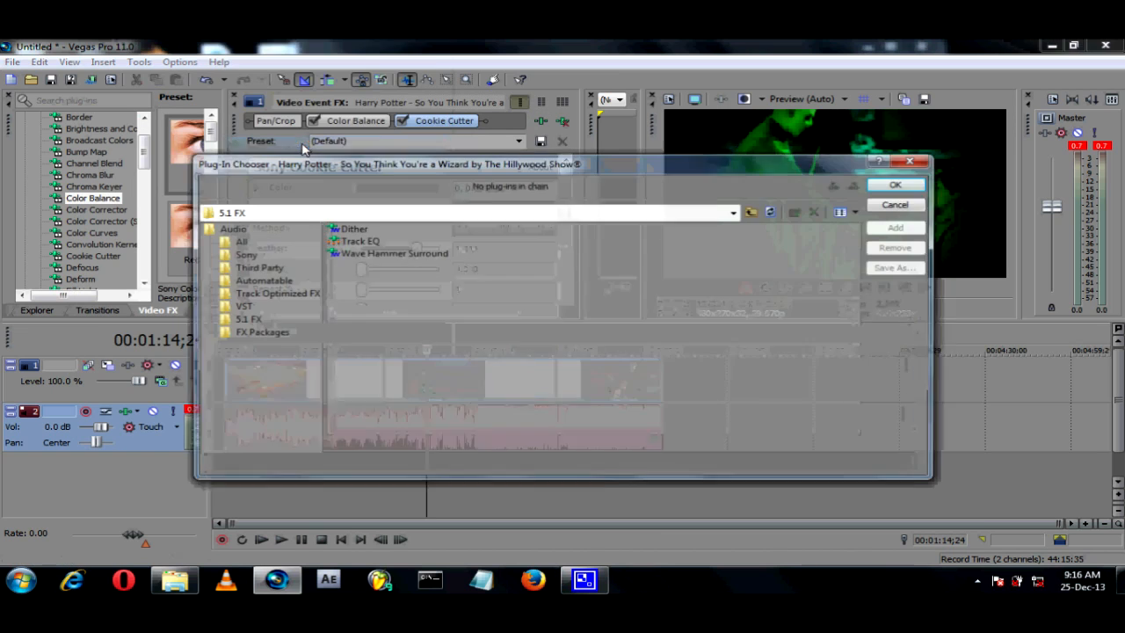
{"action": "left_click", "coordinate": [248, 296]}
{"action": "left_click", "coordinate": [252, 268]}
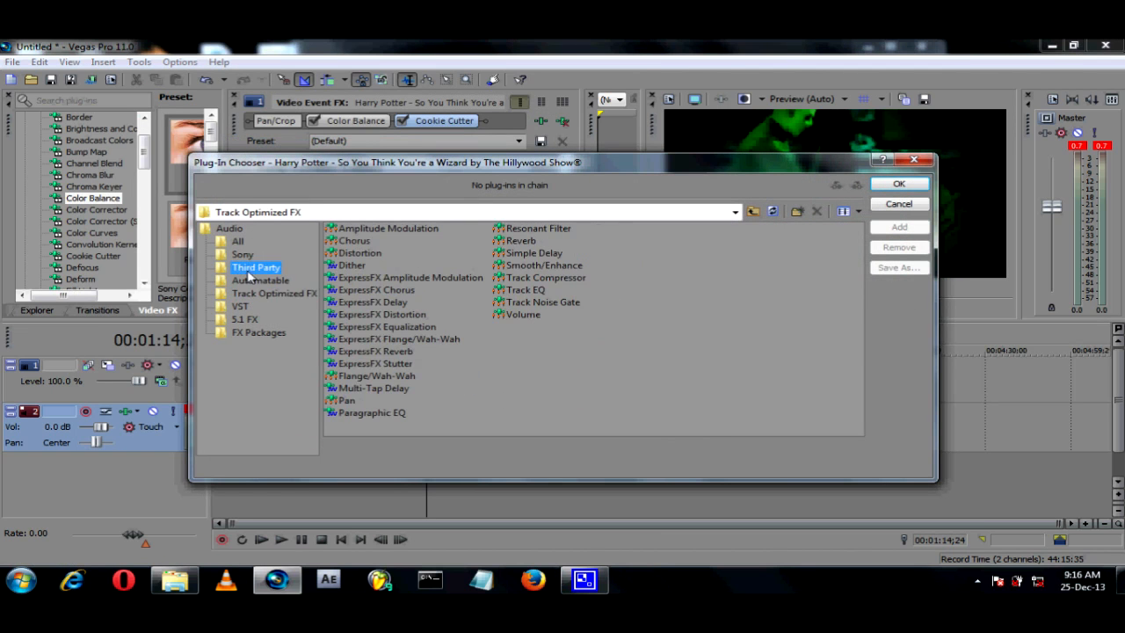
{"action": "left_click", "coordinate": [242, 255]}
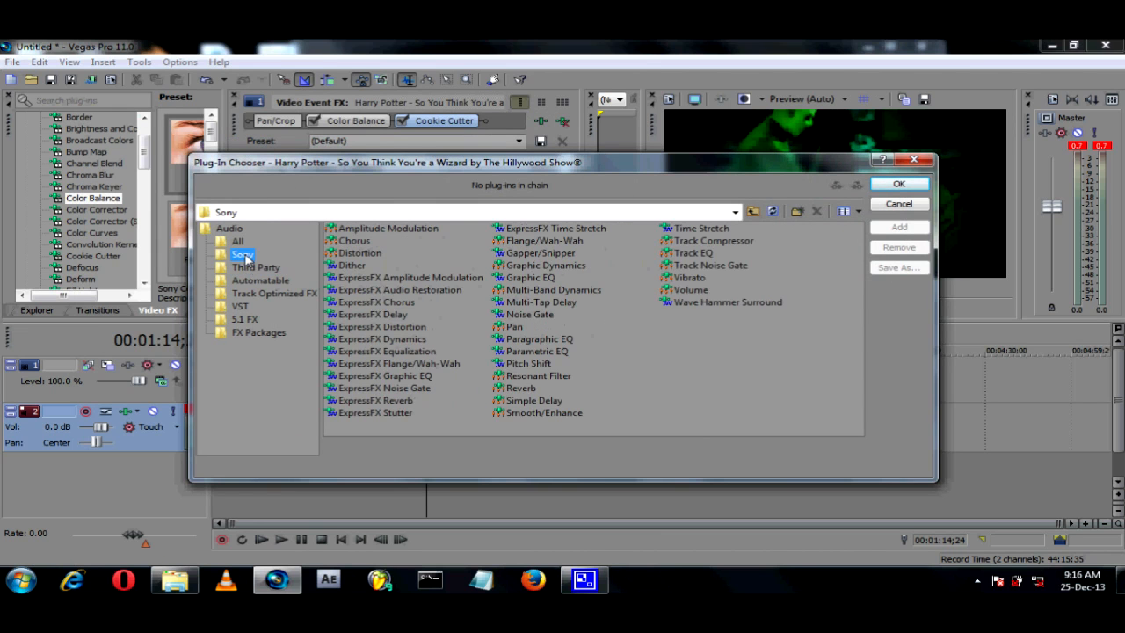
{"action": "left_click", "coordinate": [239, 334]}
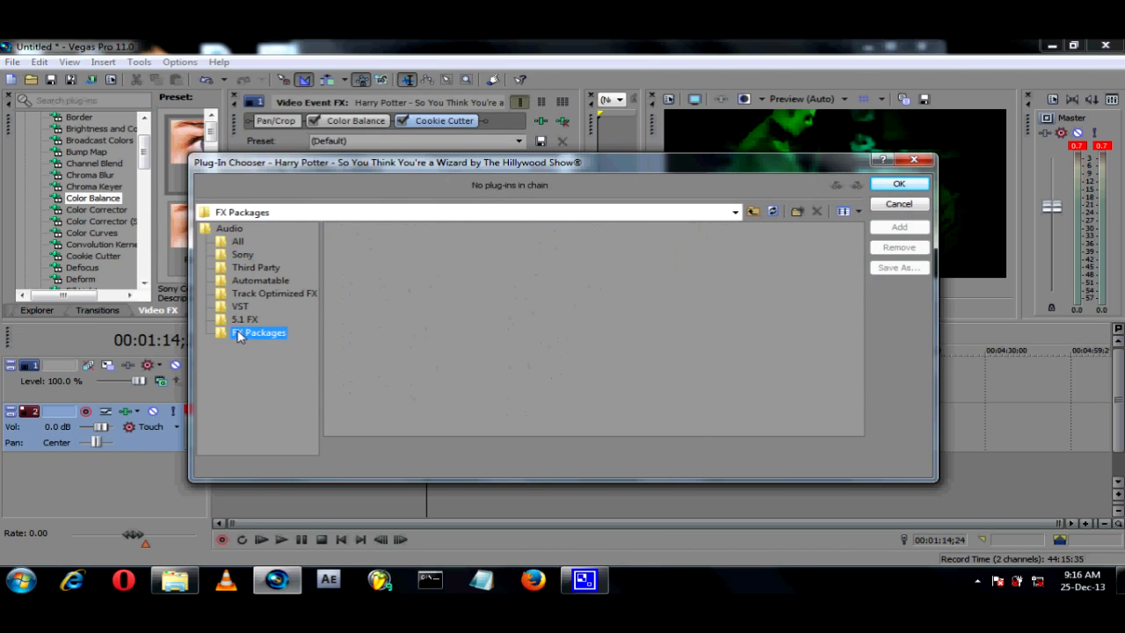
{"action": "left_click", "coordinate": [244, 320]}
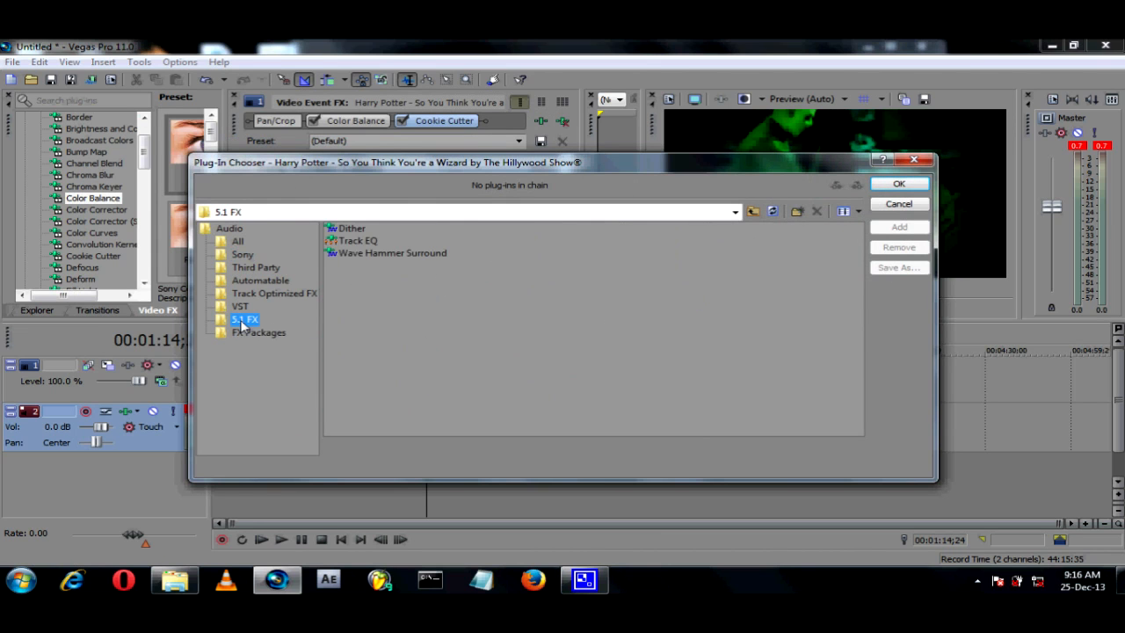
{"action": "left_click", "coordinate": [243, 254]}
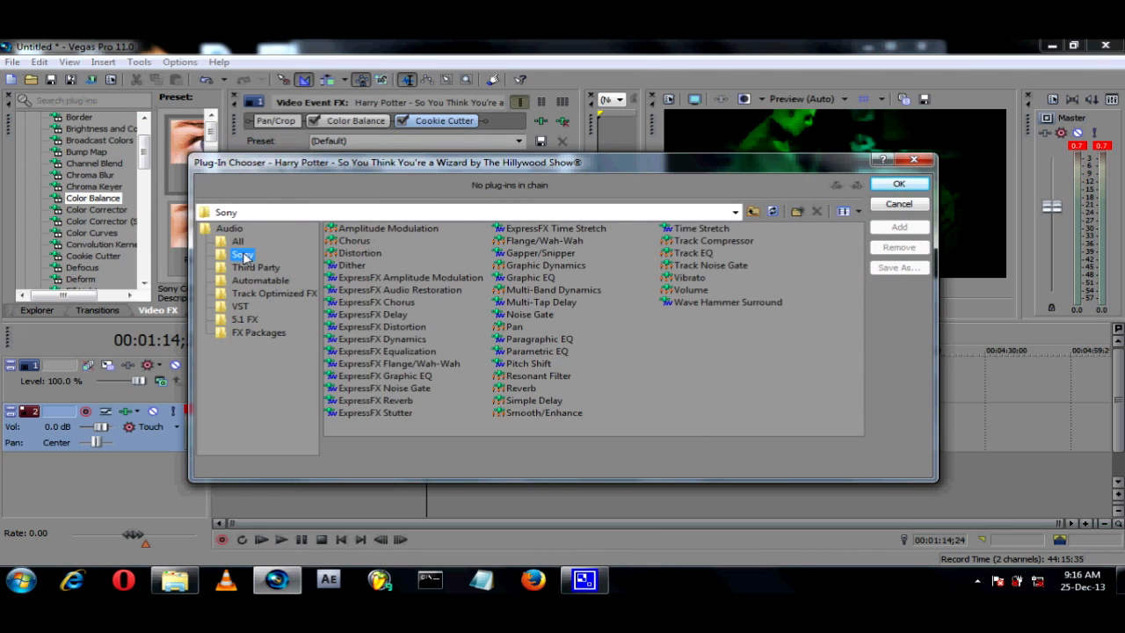
{"action": "left_click", "coordinate": [919, 162]}
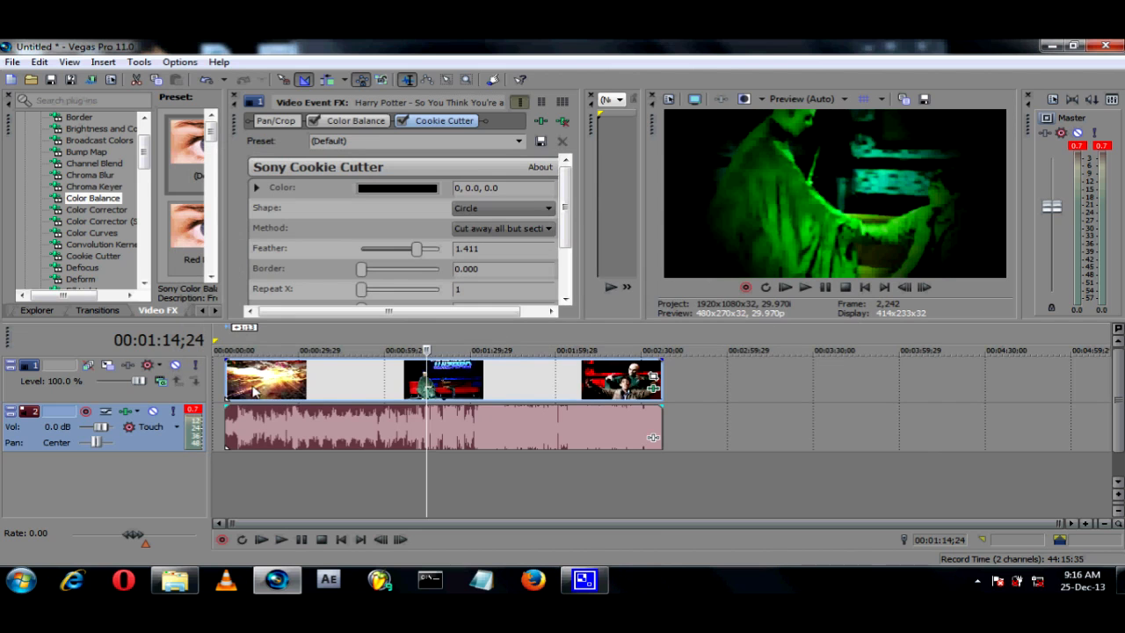
- Shift the video and audio clip to start at about 00:00:43, and insert an Action Flip Titles & Text event before it on track 1
{"action": "left_click_drag", "start_coordinate": [235, 377], "coordinate": [412, 399]}
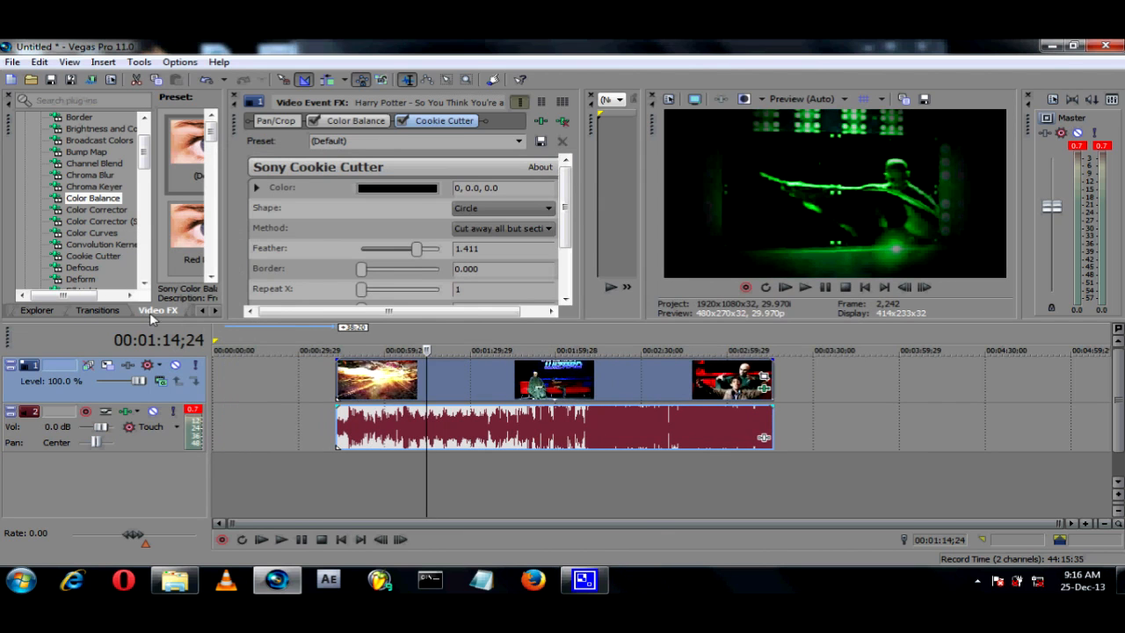
{"action": "left_click", "coordinate": [213, 312]}
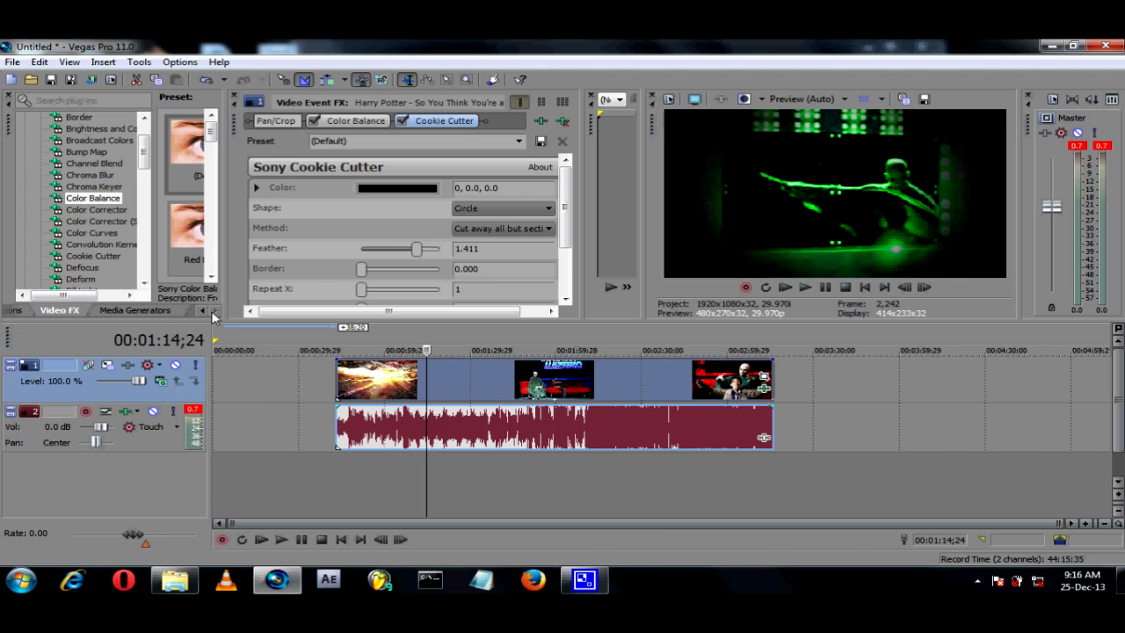
{"action": "left_click", "coordinate": [151, 311]}
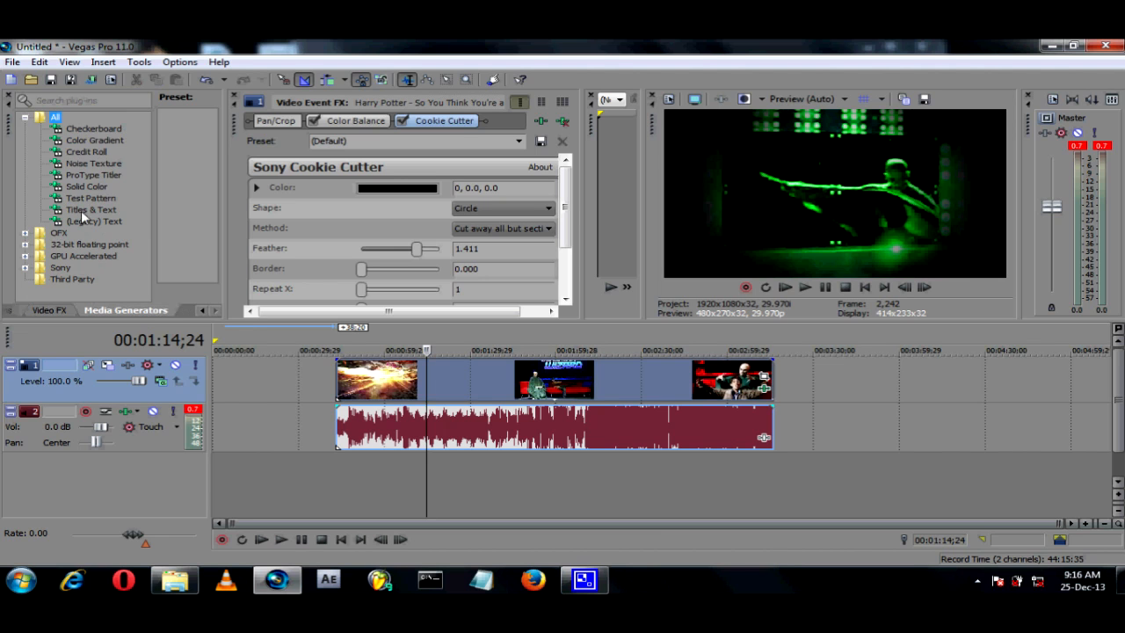
{"action": "left_click", "coordinate": [81, 176]}
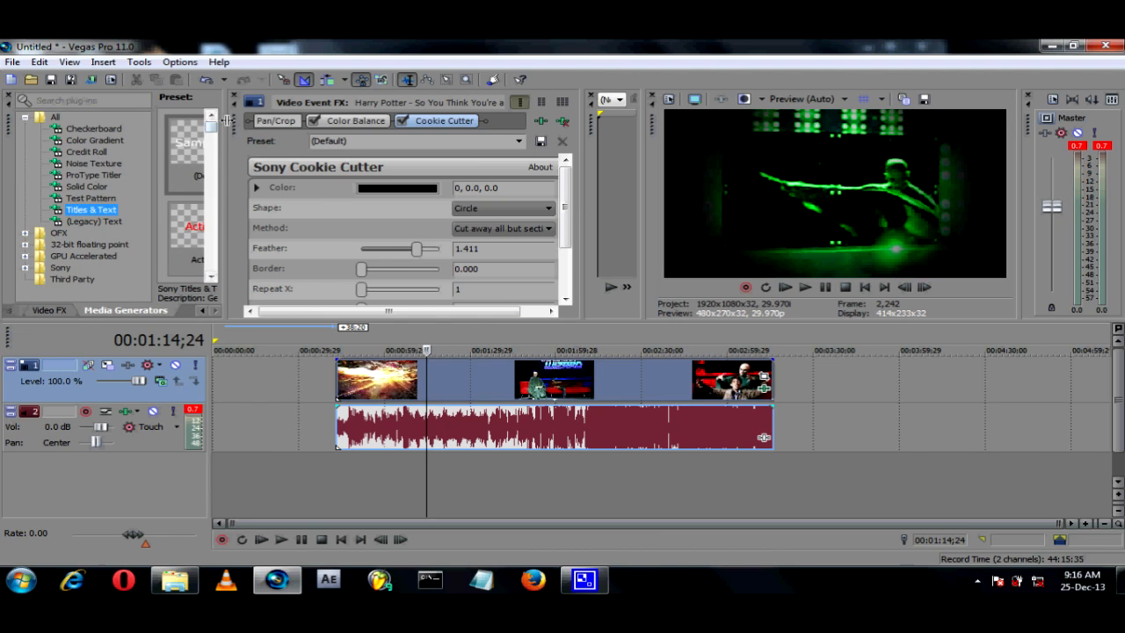
{"action": "left_click_drag", "start_coordinate": [226, 120], "coordinate": [522, 120]}
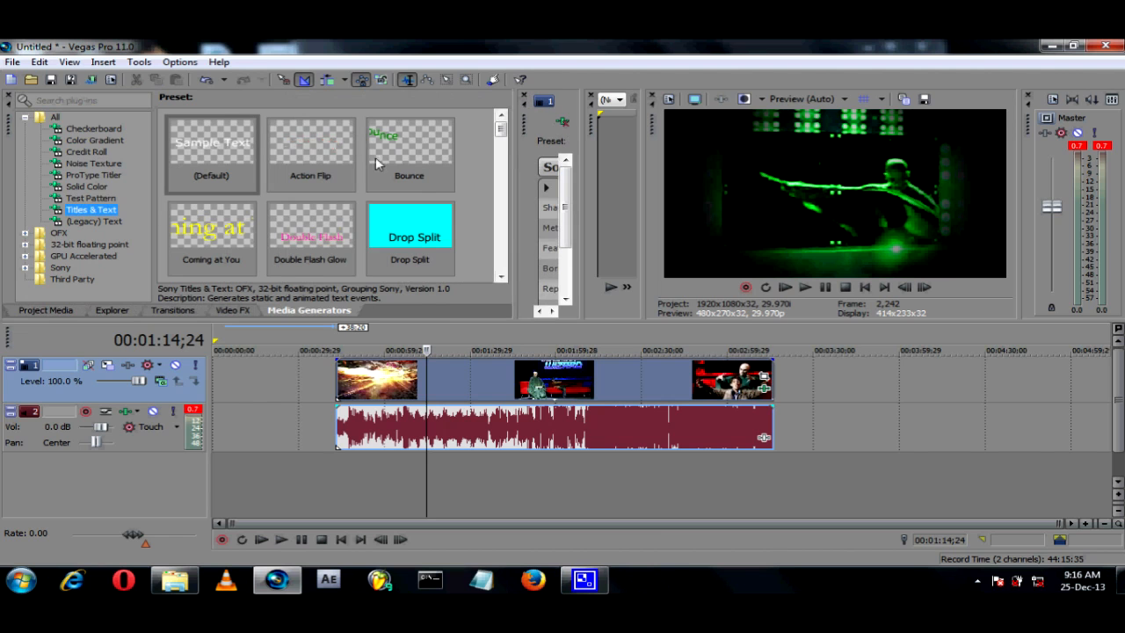
{"action": "left_click_drag", "start_coordinate": [505, 134], "coordinate": [535, 129]}
{"action": "left_click", "coordinate": [299, 160]}
{"action": "left_click_drag", "start_coordinate": [298, 160], "coordinate": [250, 374]}
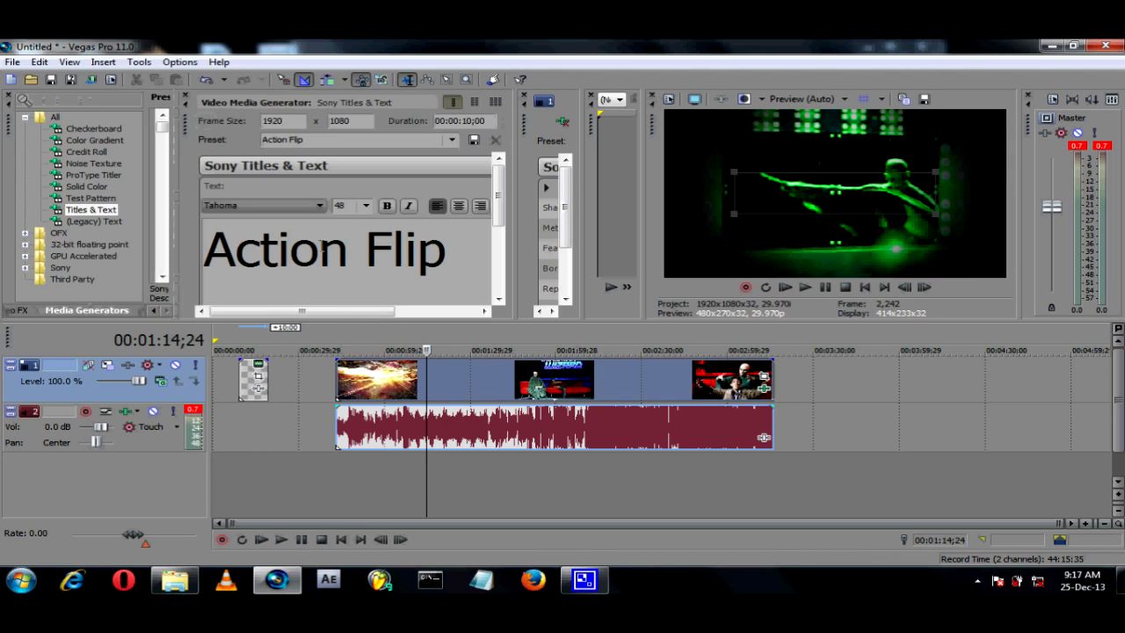
- Replace the title's text with "miratal boys"
{"action": "triple_click", "coordinate": [404, 262]}
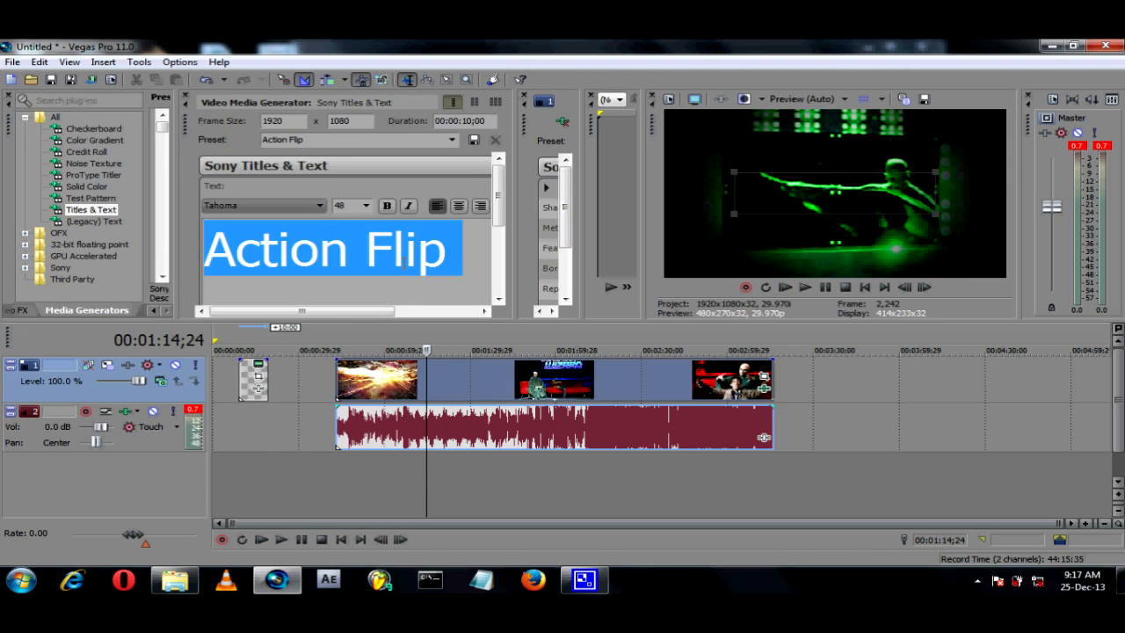
{"action": "type", "text": "miratal "}
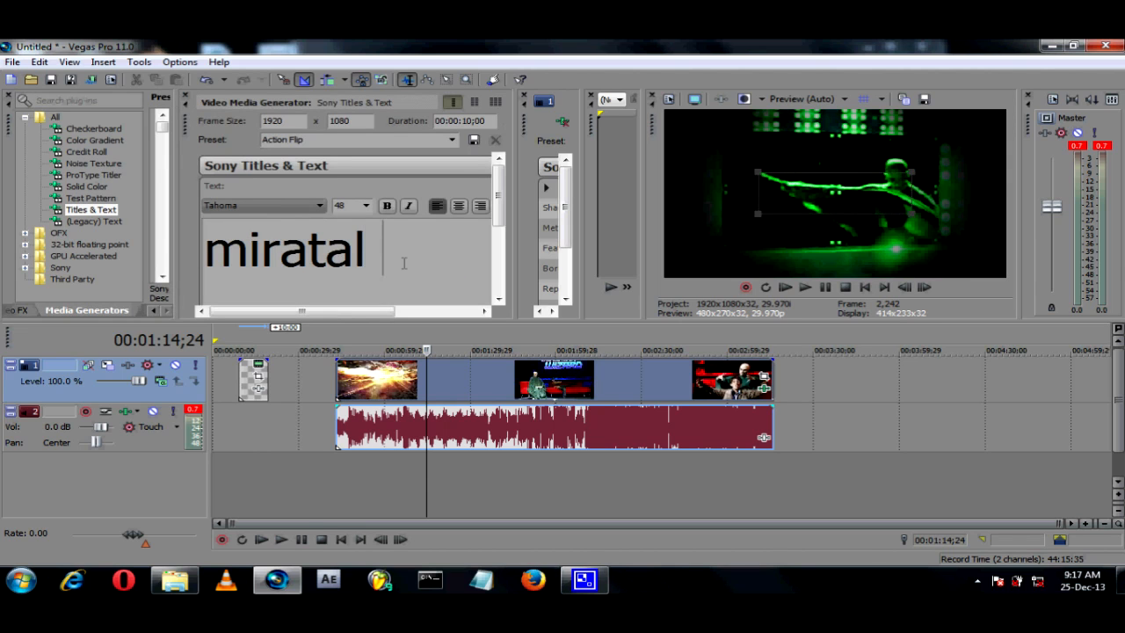
{"action": "type", "text": "boys"}
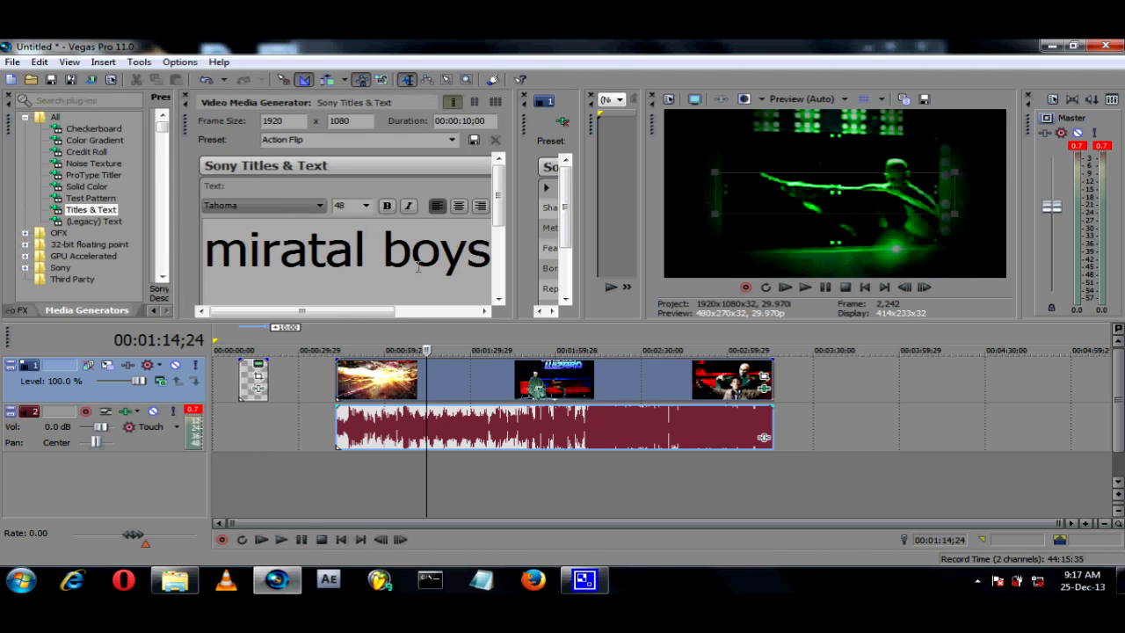
- Move the title event about 24 seconds later against the video clip's start, and play from 00:00:34;10
{"action": "left_click_drag", "start_coordinate": [253, 378], "coordinate": [318, 383]}
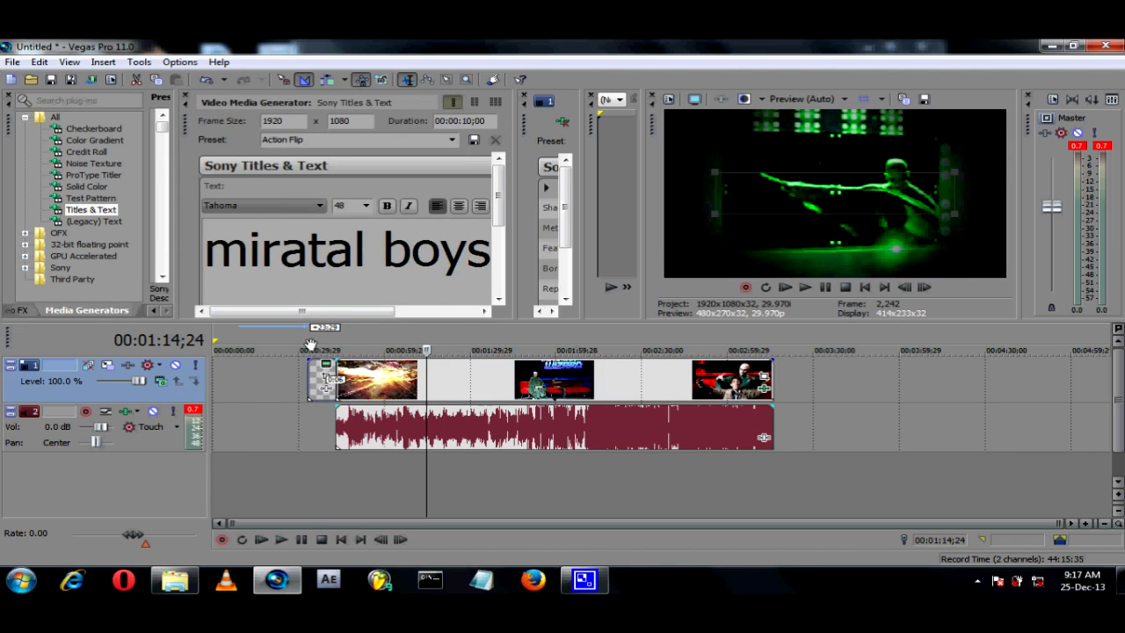
{"action": "left_click", "coordinate": [312, 341]}
{"action": "left_click", "coordinate": [806, 289]}
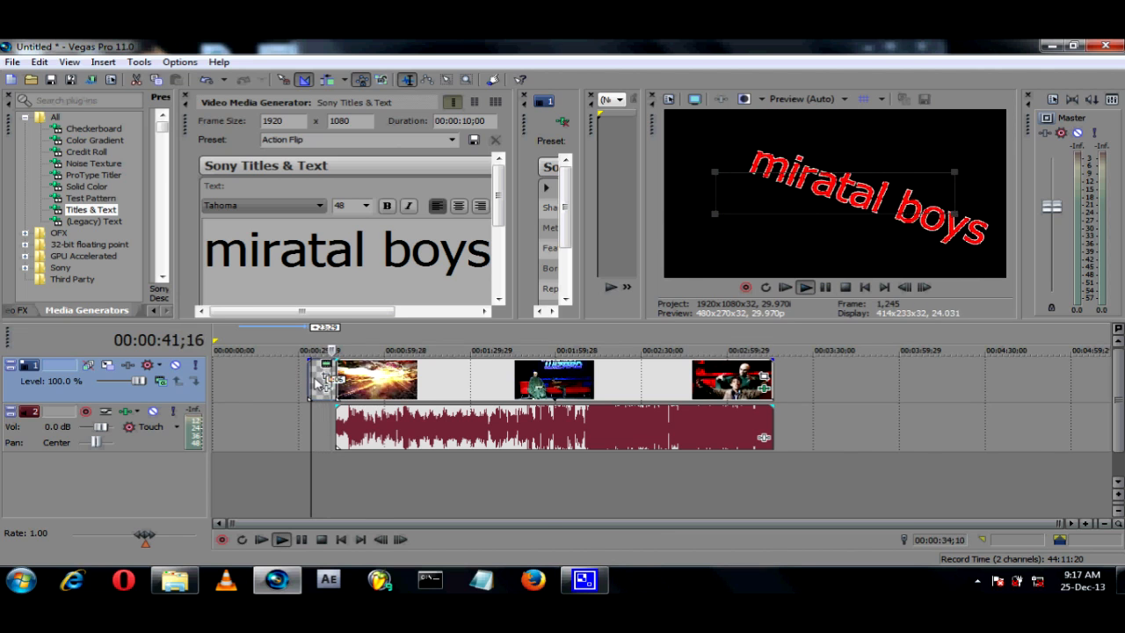
- Stop playback, move the playhead to 00:00:34;28, and open the title event's generated media settings for editing
{"action": "right_click", "coordinate": [315, 380]}
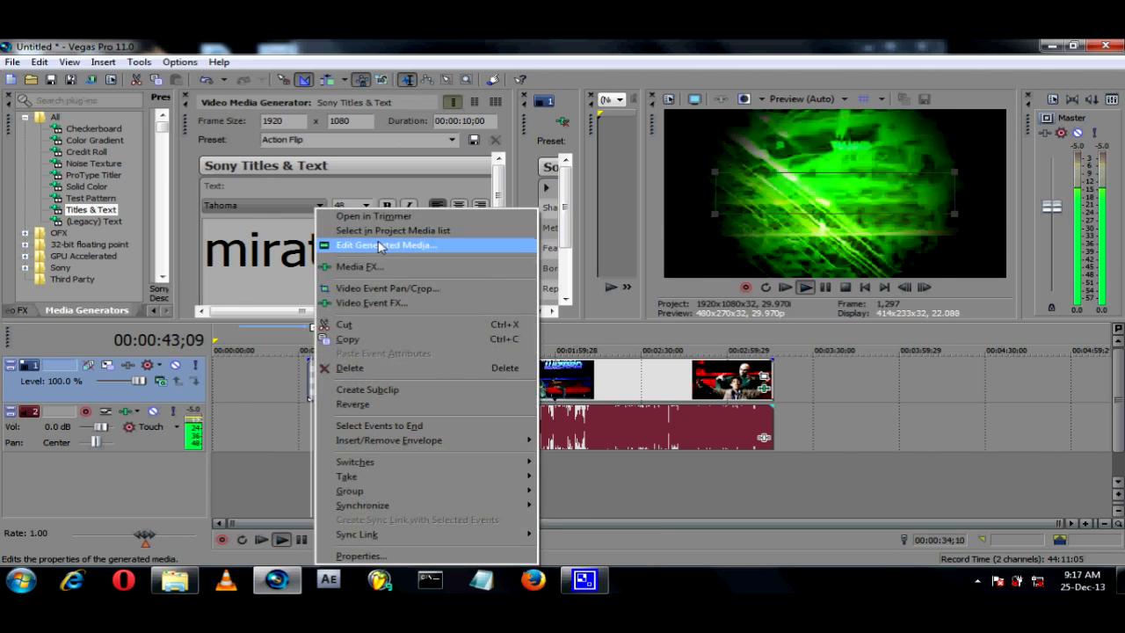
{"action": "left_click", "coordinate": [360, 245]}
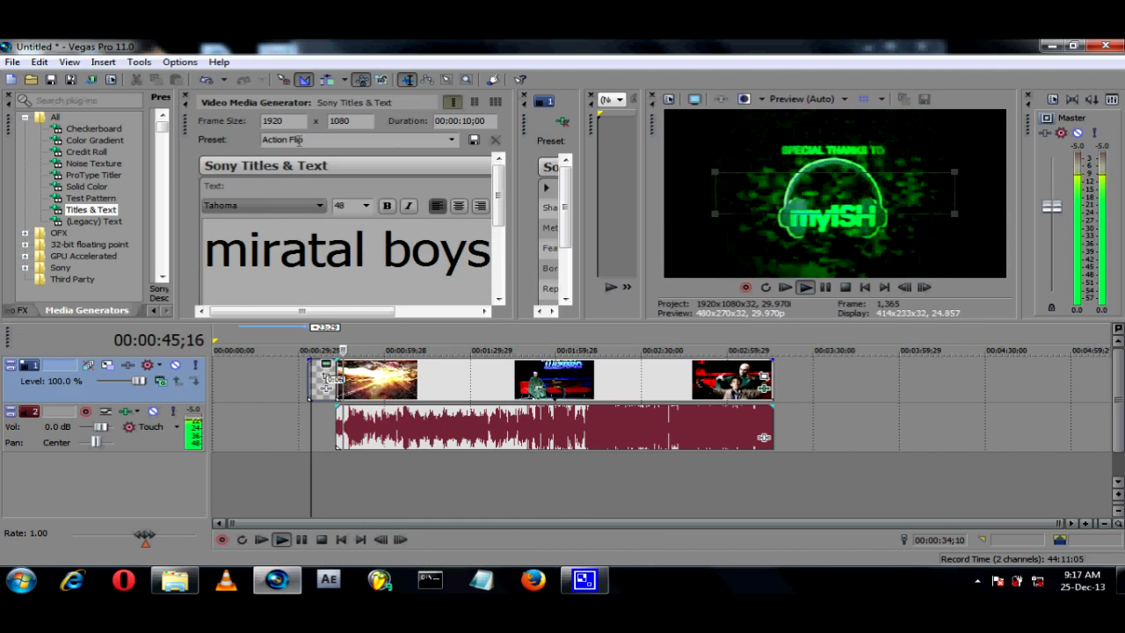
{"action": "key", "text": "space"}
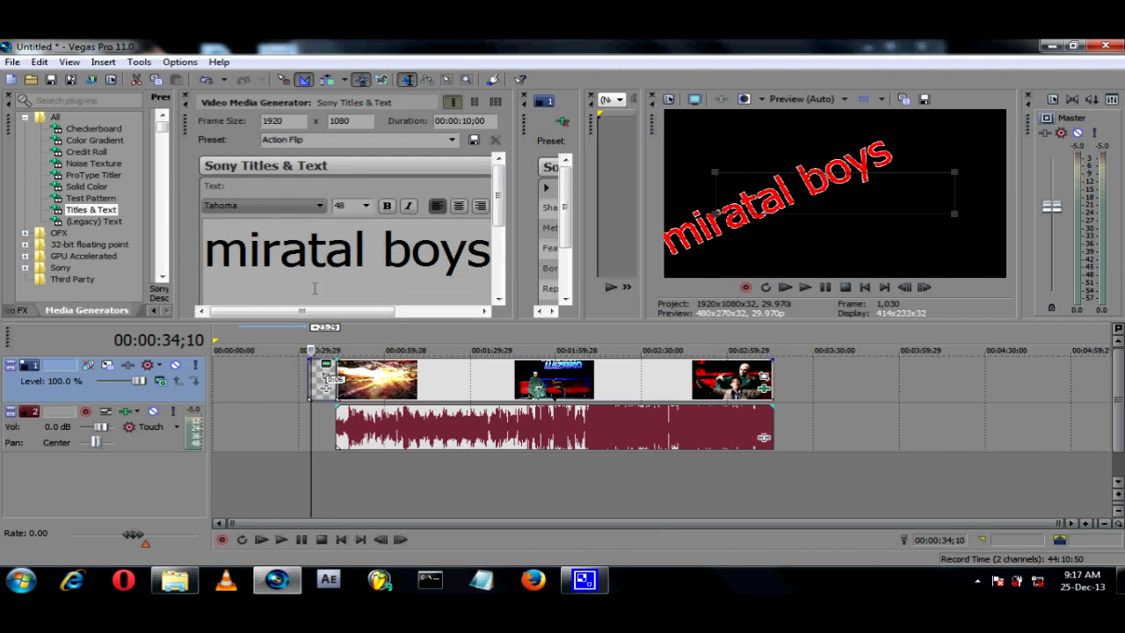
{"action": "mouse_move", "coordinate": [297, 318]}
{"action": "left_mouse_down"}
{"action": "mouse_move", "coordinate": [413, 296]}
{"action": "mouse_move", "coordinate": [308, 313]}
{"action": "left_mouse_up"}
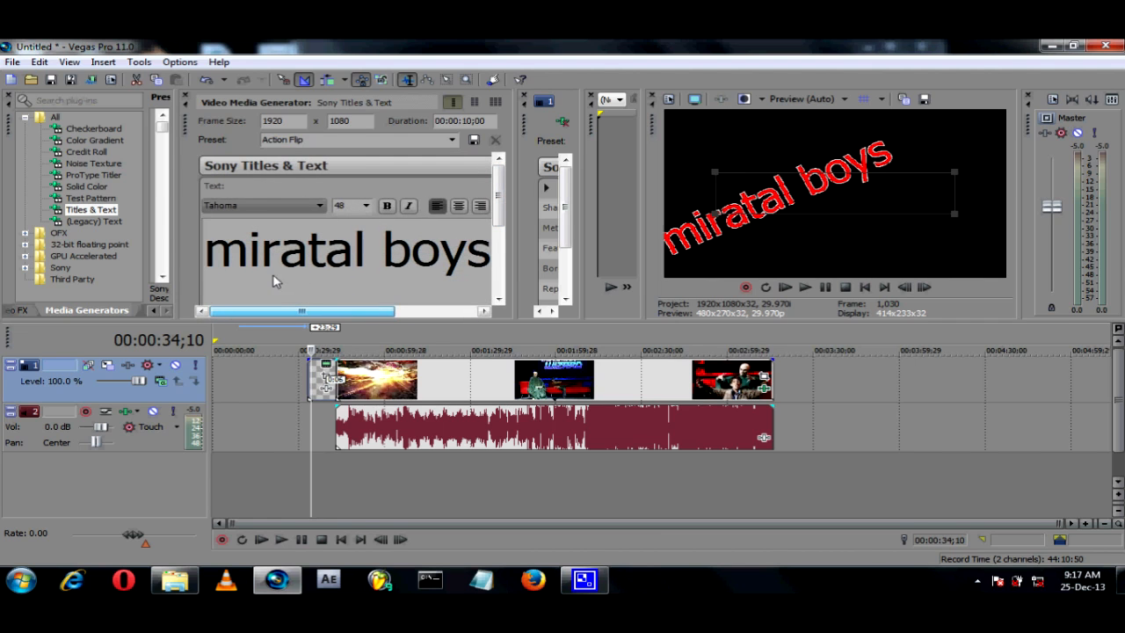
{"action": "key", "text": "Right"}
{"action": "key", "text": "Right"}
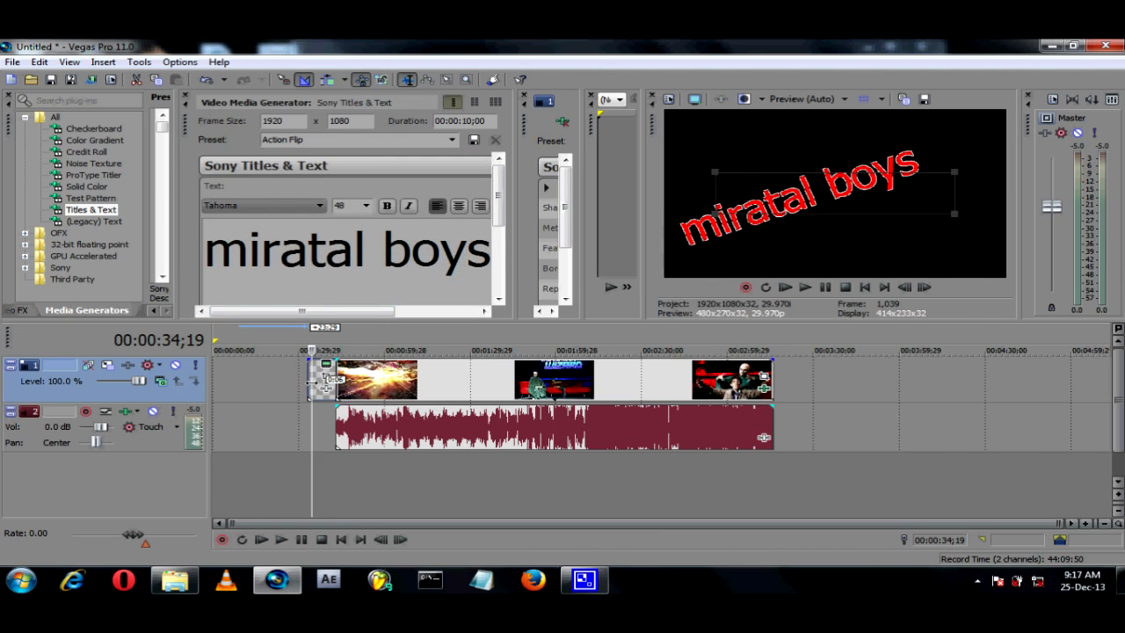
{"action": "right_click", "coordinate": [314, 390]}
{"action": "left_click", "coordinate": [348, 244]}
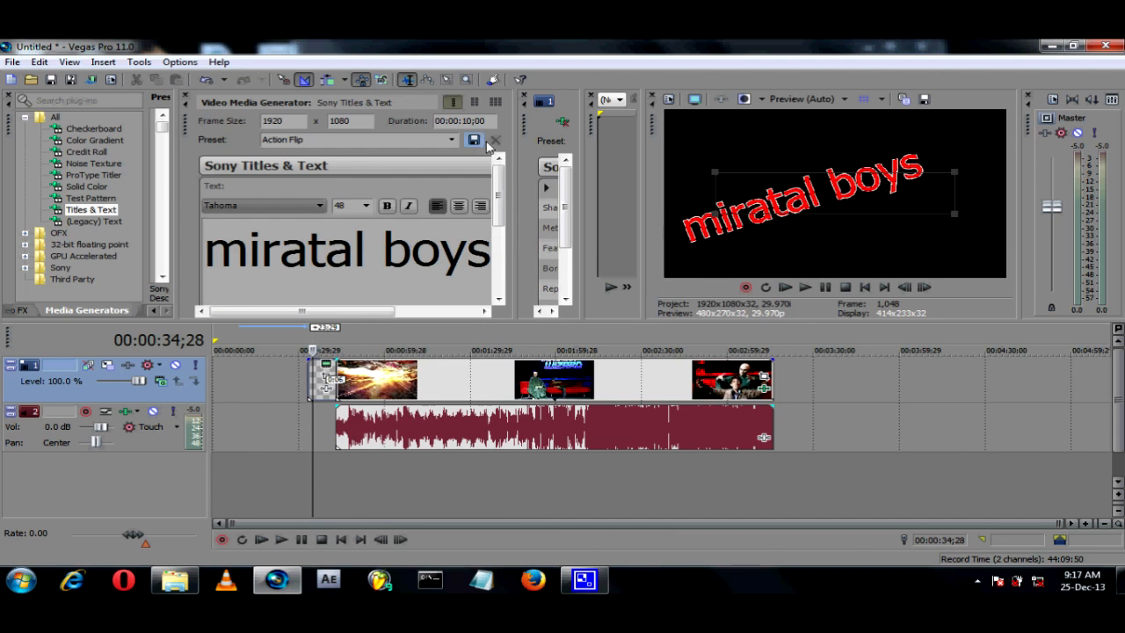
- Try wider and tighter letter tracking on the title in its advanced settings, and return the tracking to its original spacing
{"action": "left_click_drag", "start_coordinate": [498, 202], "coordinate": [497, 304]}
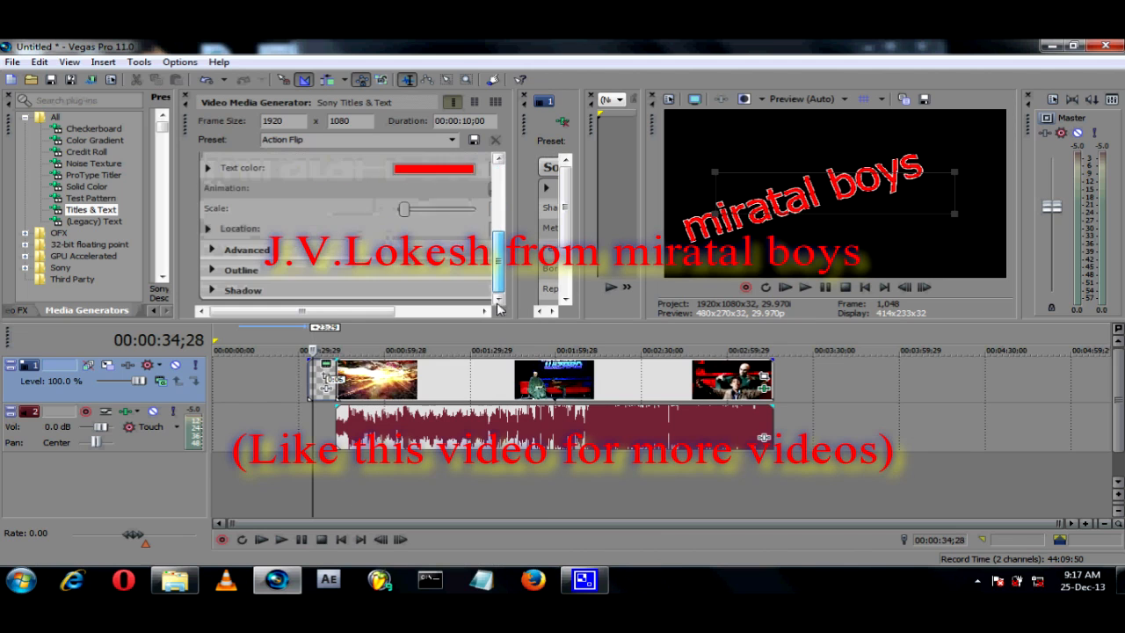
{"action": "left_click", "coordinate": [213, 251]}
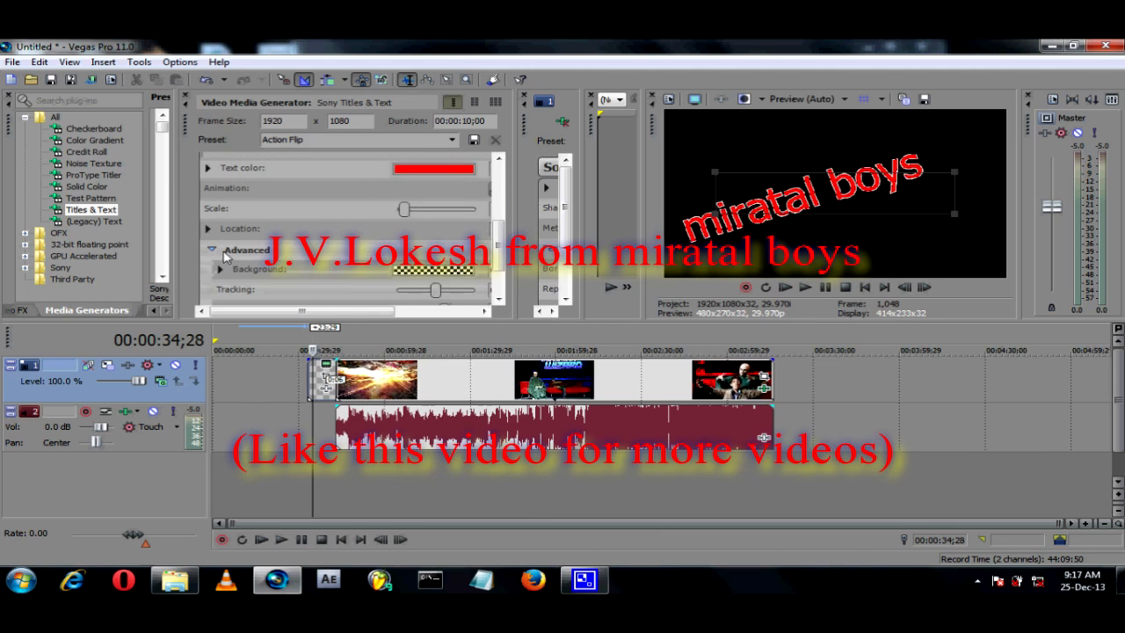
{"action": "left_click", "coordinate": [442, 291]}
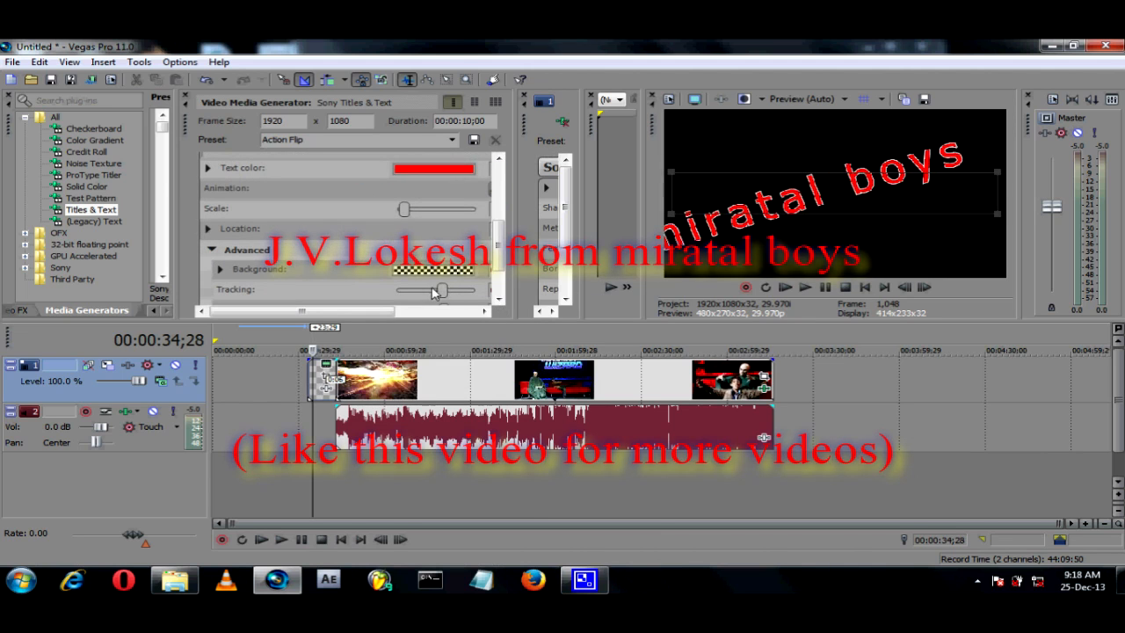
{"action": "mouse_move", "coordinate": [443, 293]}
{"action": "left_mouse_down"}
{"action": "mouse_move", "coordinate": [414, 293]}
{"action": "mouse_move", "coordinate": [430, 293]}
{"action": "left_mouse_up"}
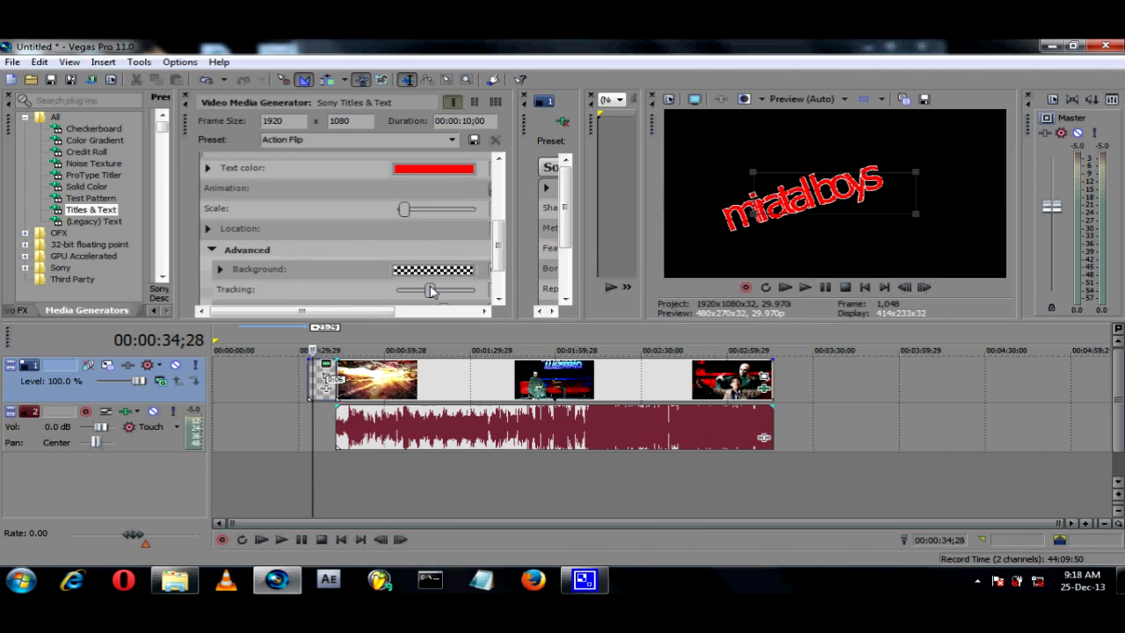
{"action": "left_click_drag", "start_coordinate": [499, 249], "coordinate": [438, 228]}
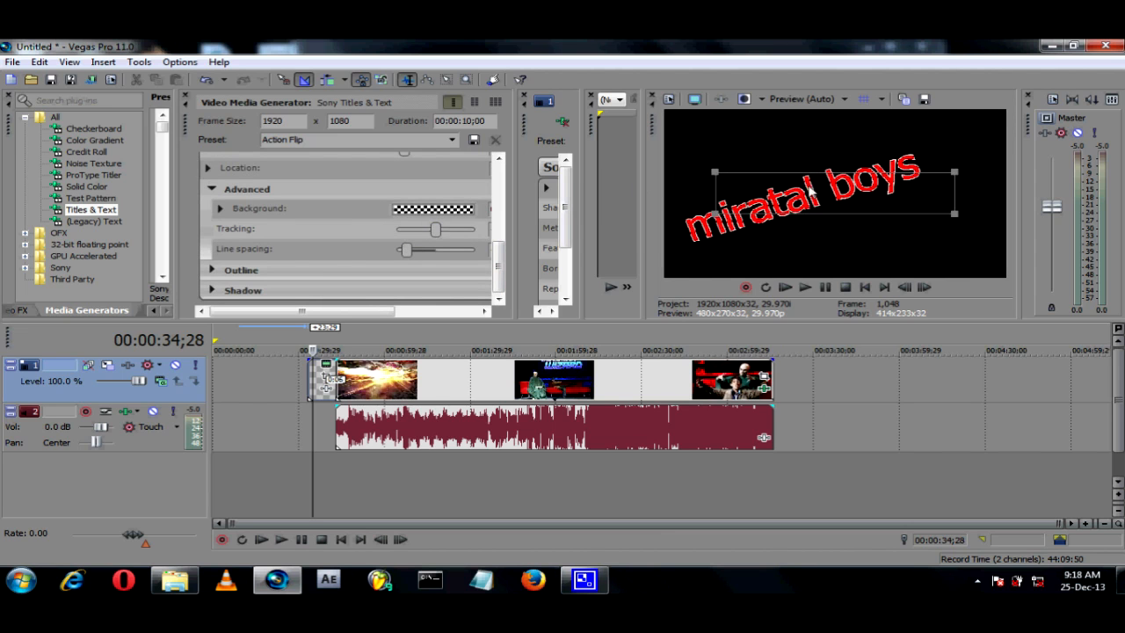
- Move the title text to the upper-left corner of the video frame, and preview the title event from 00:00:33;16
{"action": "left_click_drag", "start_coordinate": [955, 173], "coordinate": [950, 124]}
{"action": "left_click_drag", "start_coordinate": [778, 191], "coordinate": [734, 138]}
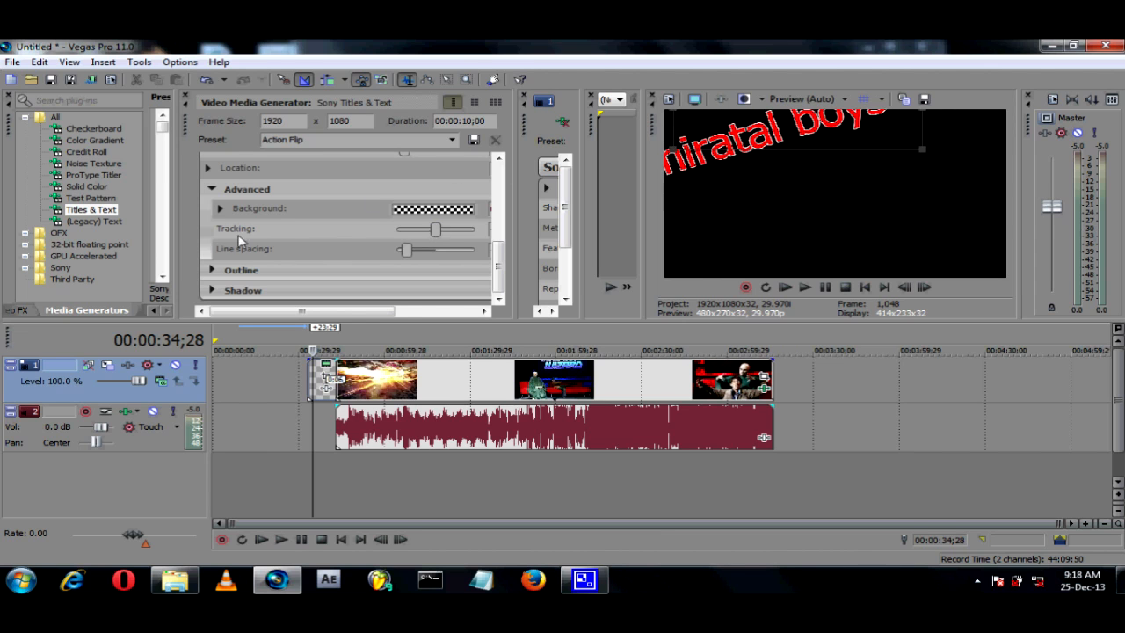
{"action": "left_click_drag", "start_coordinate": [314, 350], "coordinate": [308, 350]}
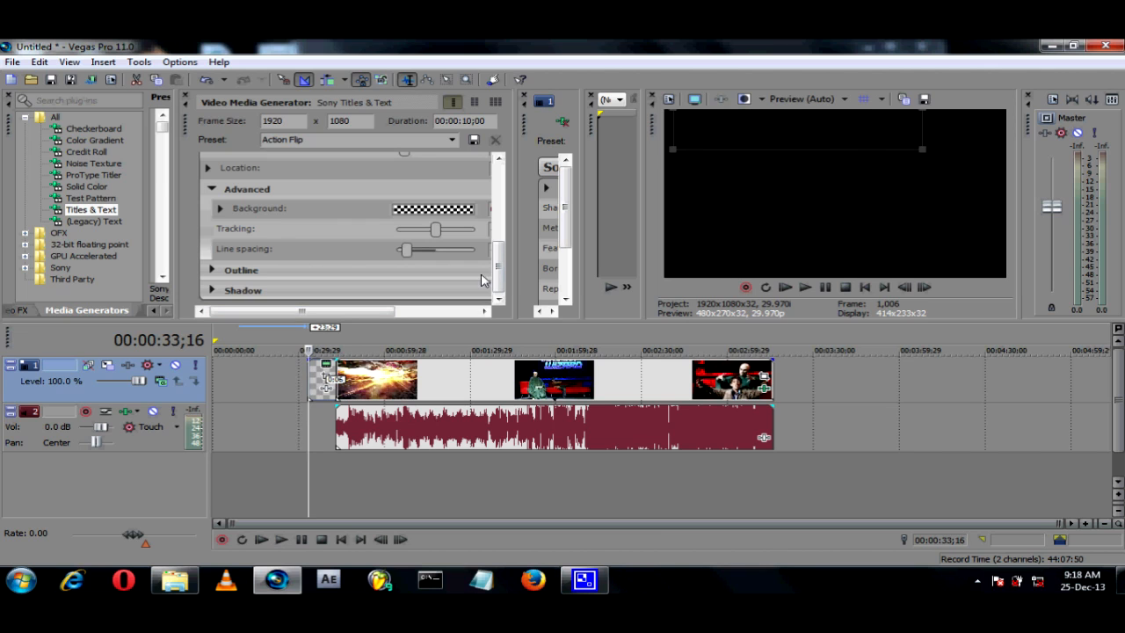
{"action": "key", "text": "space"}
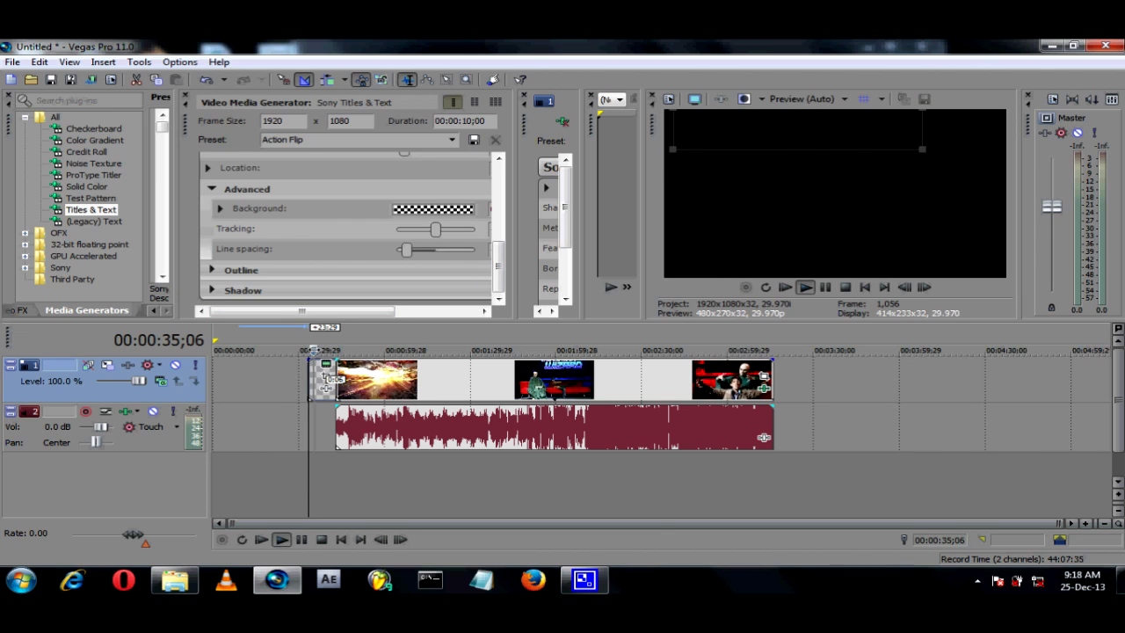
{"action": "mouse_move", "coordinate": [320, 350]}
{"action": "left_mouse_down"}
{"action": "mouse_move", "coordinate": [304, 350]}
{"action": "mouse_move", "coordinate": [320, 350]}
{"action": "left_mouse_up"}
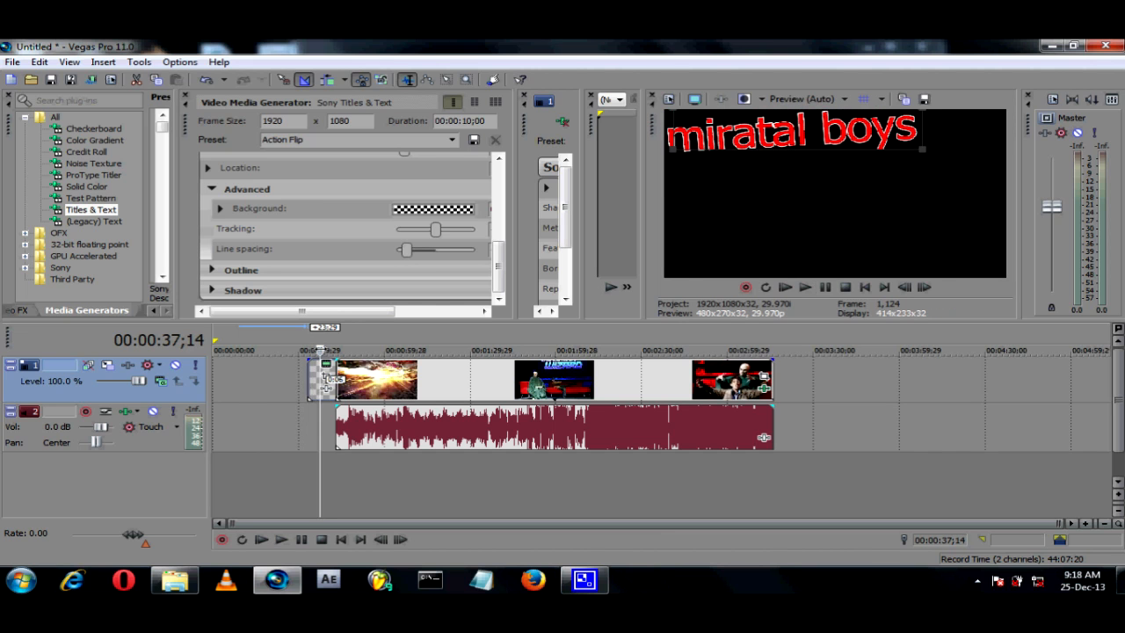
{"action": "left_click", "coordinate": [142, 62]}
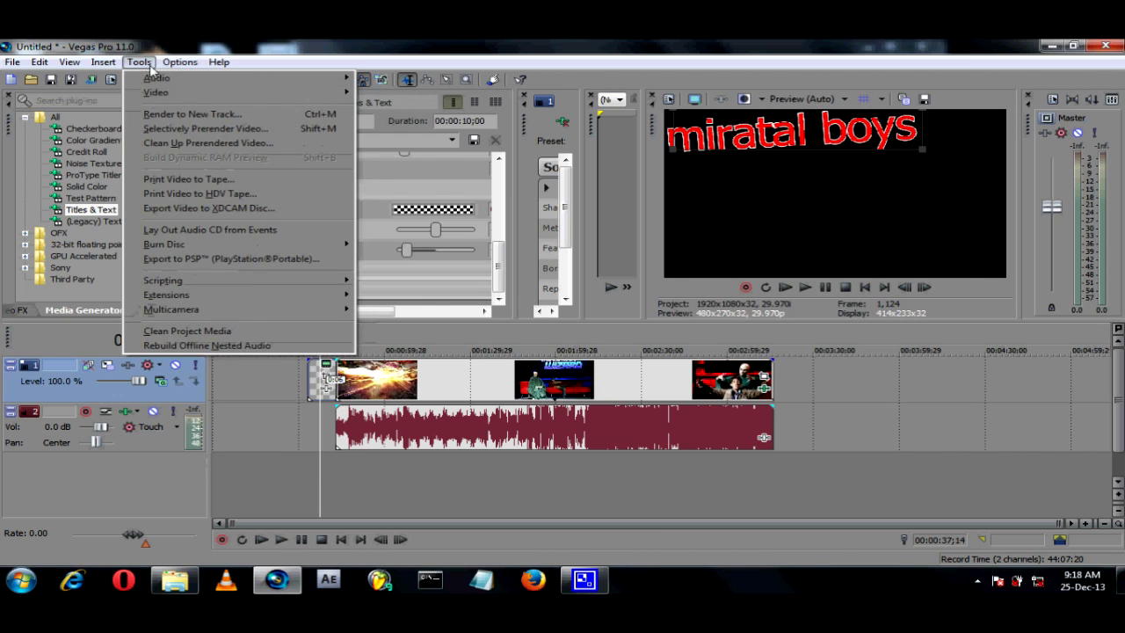
{"action": "mouse_move", "coordinate": [154, 93]}
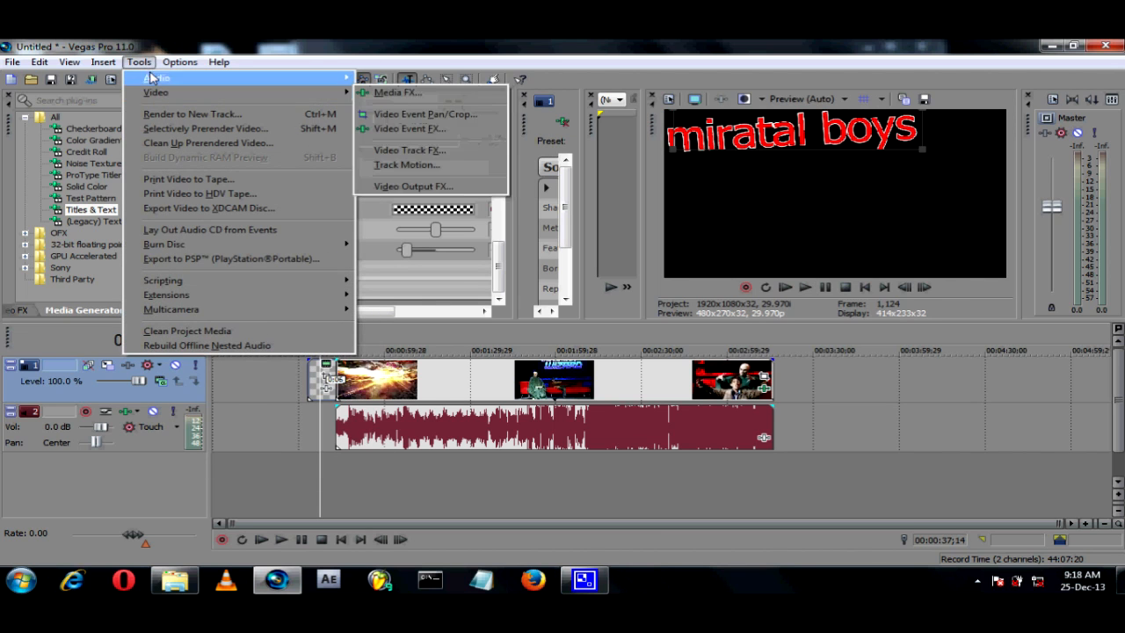
{"action": "left_click", "coordinate": [446, 398]}
- Move the title event to the timeline's start, and the video and audio clip against its end at about 00:00:09
{"action": "mouse_move", "coordinate": [447, 398]}
{"action": "left_mouse_down"}
{"action": "mouse_move", "coordinate": [323, 398]}
{"action": "mouse_move", "coordinate": [428, 398]}
{"action": "left_mouse_up"}
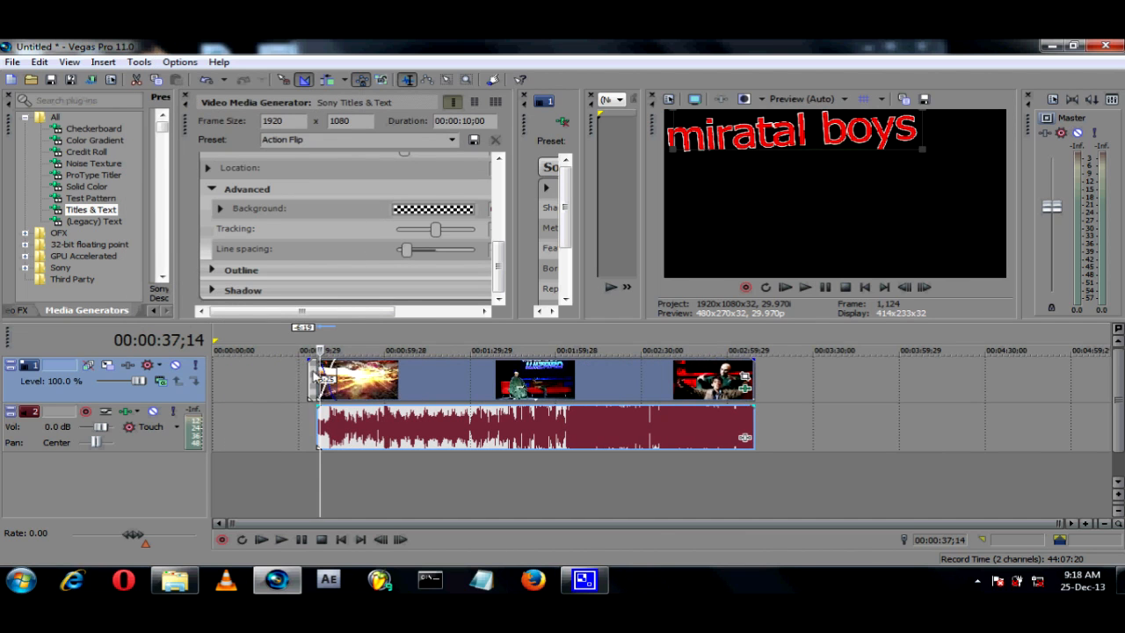
{"action": "left_click_drag", "start_coordinate": [318, 378], "coordinate": [216, 373]}
{"action": "left_click_drag", "start_coordinate": [340, 379], "coordinate": [255, 376]}
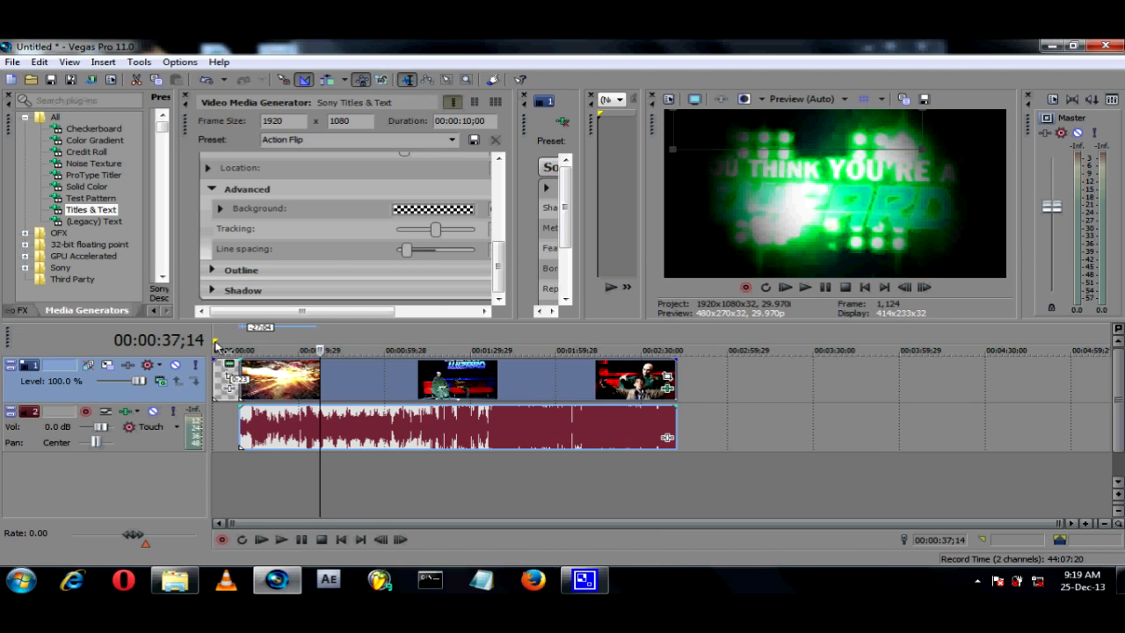
- Set the loop region from the timeline's start to the end of the video clip, and open the Render As settings
{"action": "left_click_drag", "start_coordinate": [215, 340], "coordinate": [683, 400]}
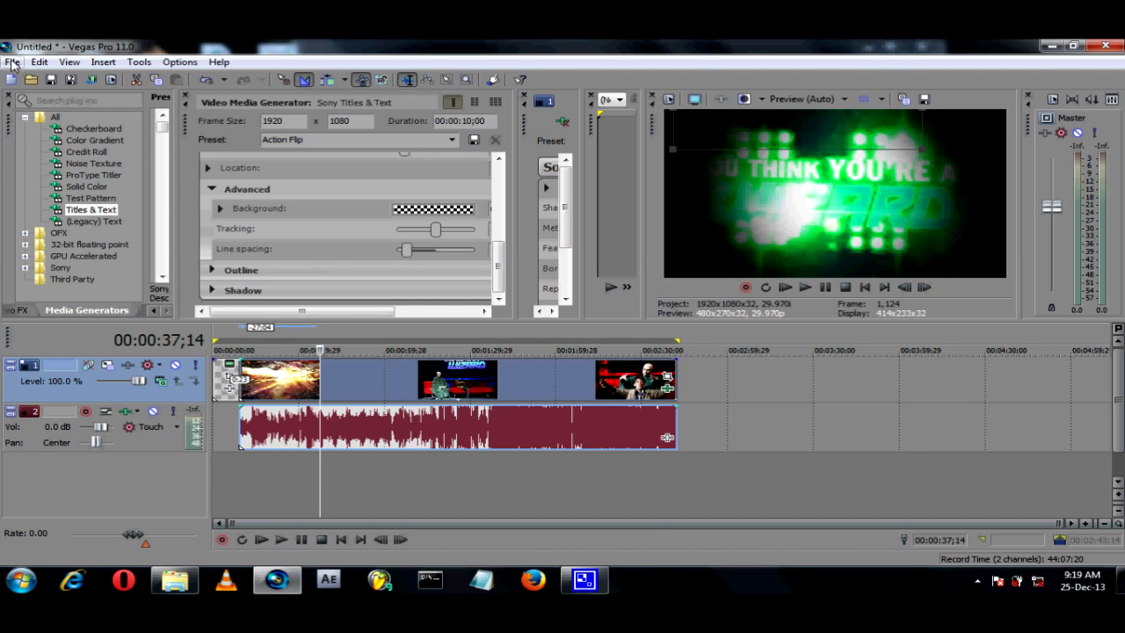
{"action": "left_click", "coordinate": [12, 63]}
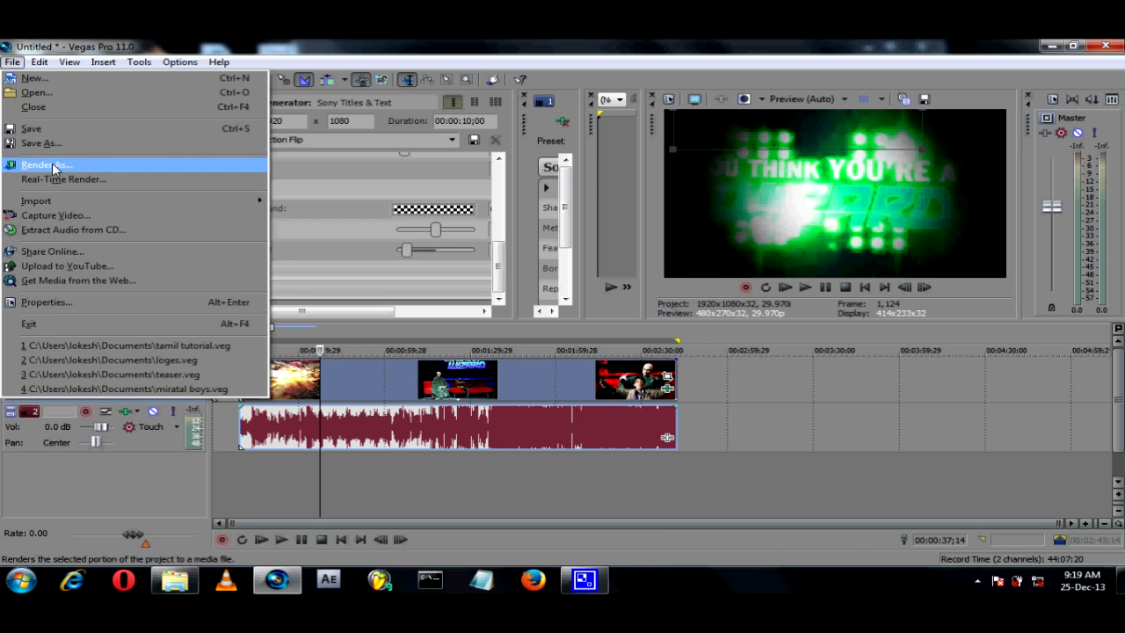
{"action": "left_click", "coordinate": [10, 66]}
{"action": "left_click", "coordinate": [11, 66]}
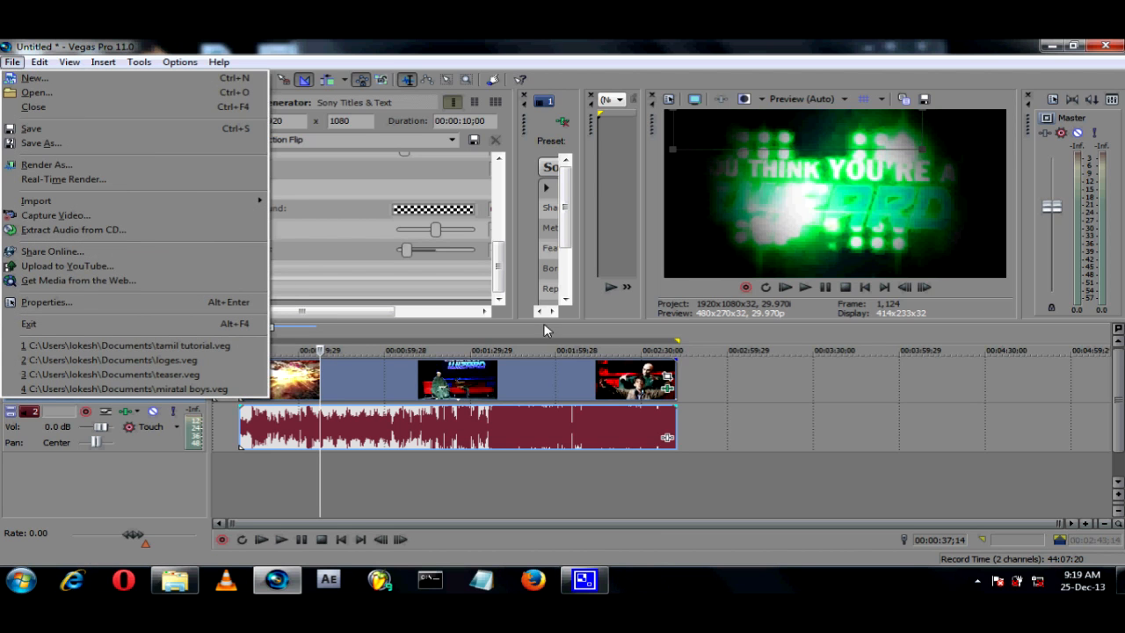
{"action": "left_click", "coordinate": [31, 165]}
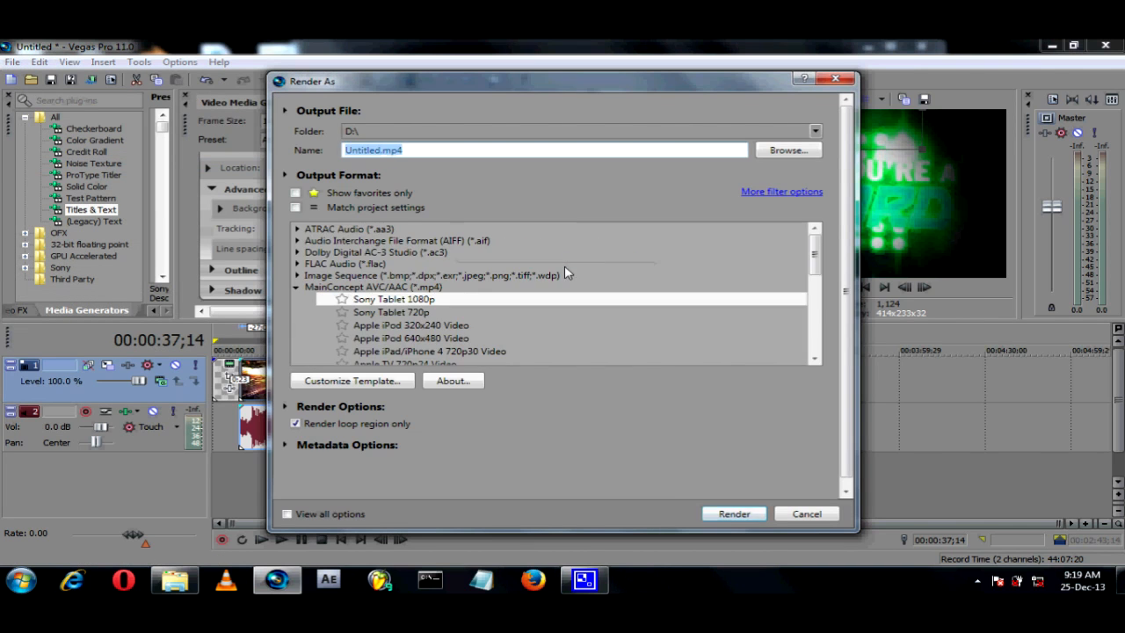
- Choose the QuickTime 7 (*.mov) 56 Kbps Video template, and try to render the loop region as Untitled.mov in D:\
{"action": "left_click", "coordinate": [297, 286]}
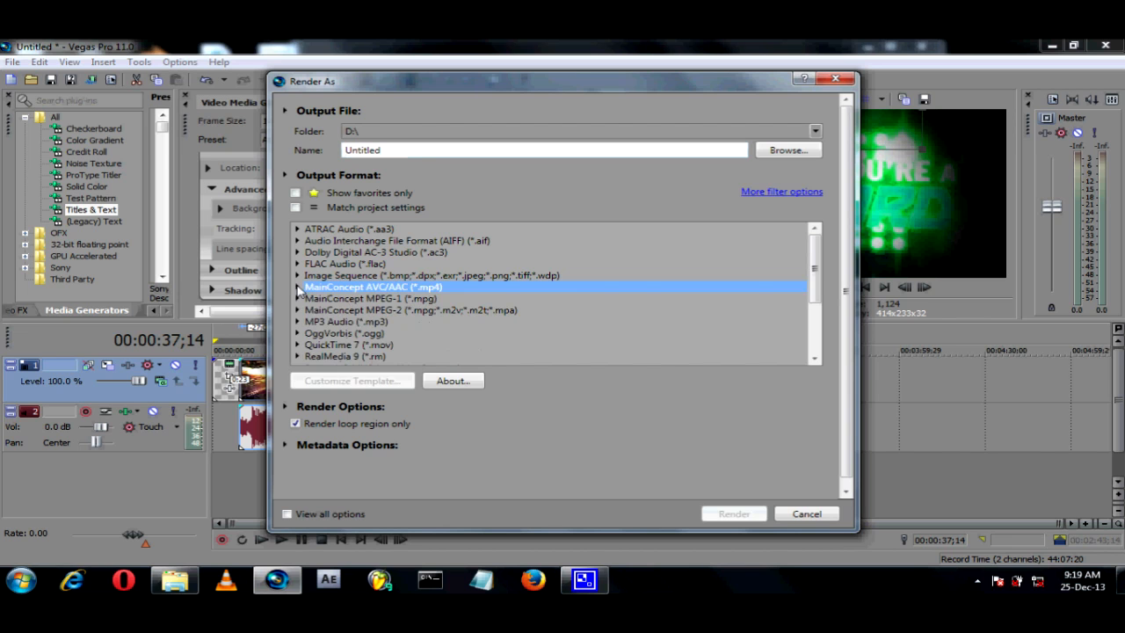
{"action": "left_click", "coordinate": [368, 300]}
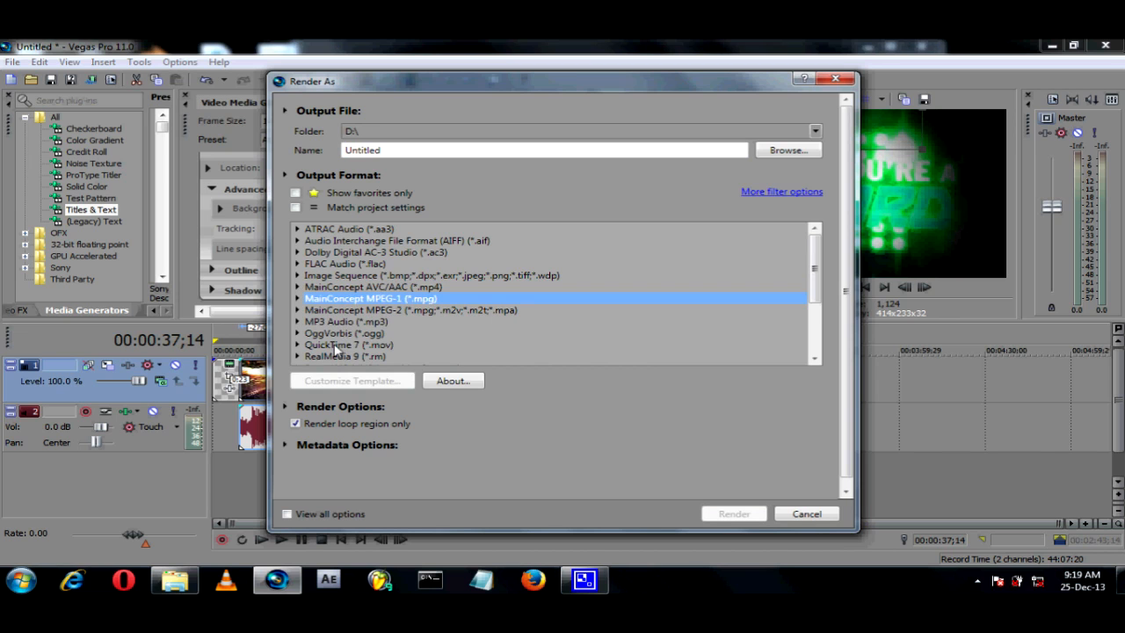
{"action": "double_click", "coordinate": [335, 348]}
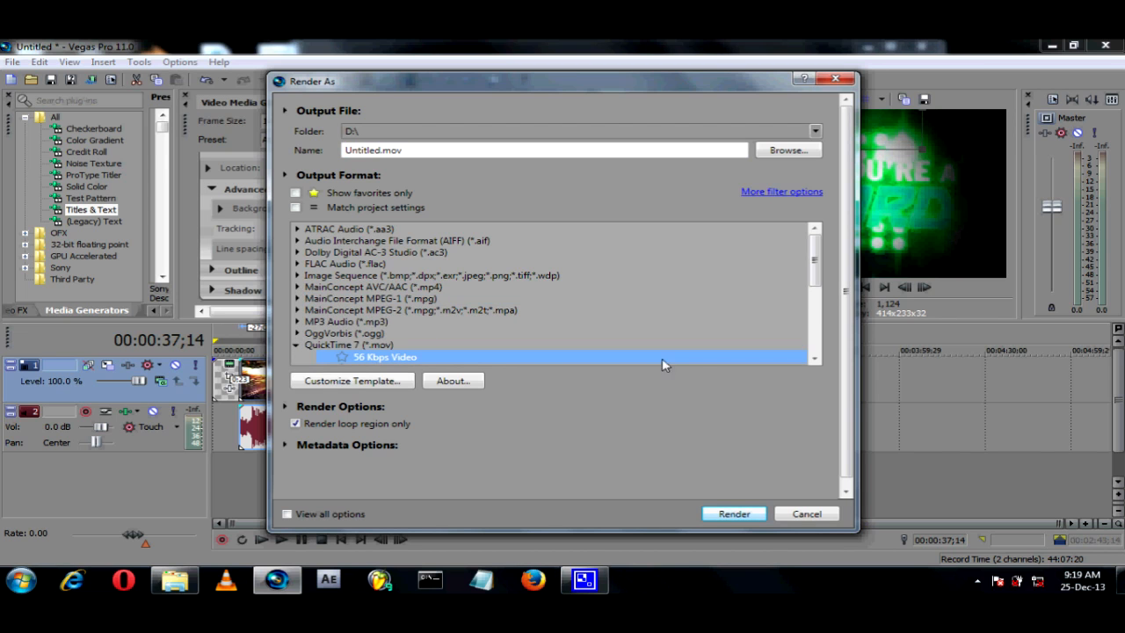
{"action": "left_click", "coordinate": [727, 515]}
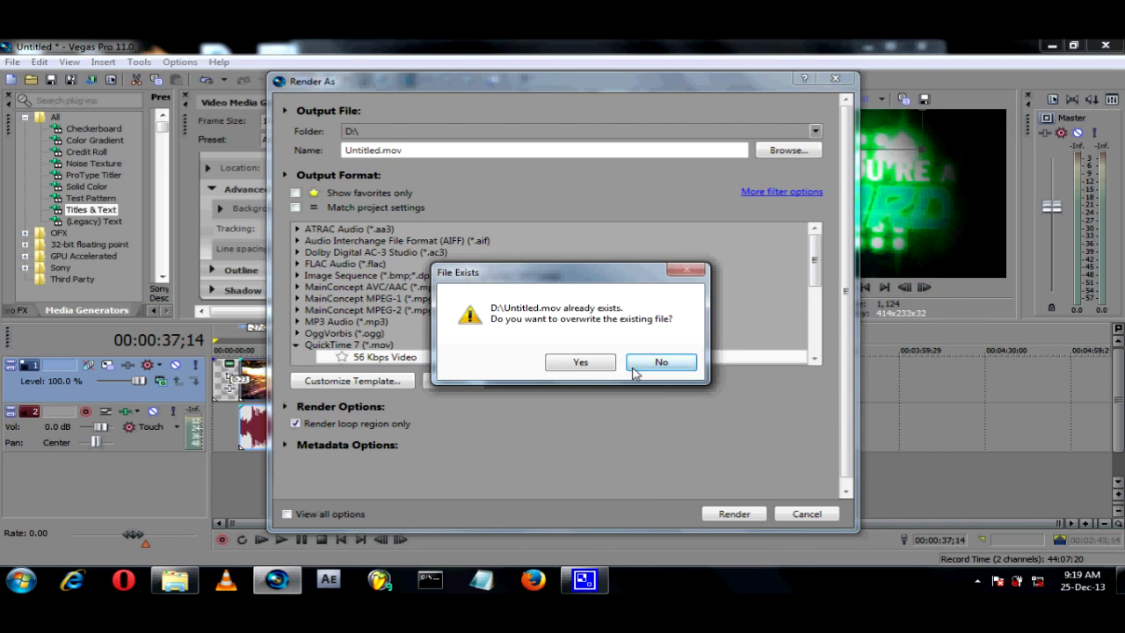
- Decline overwriting the existing file, rename the output file as Untied.mov, and start rendering
{"action": "left_click", "coordinate": [660, 362]}
{"action": "left_click", "coordinate": [370, 150]}
{"action": "key", "text": "BackSpace"}
{"action": "key", "text": "BackSpace"}
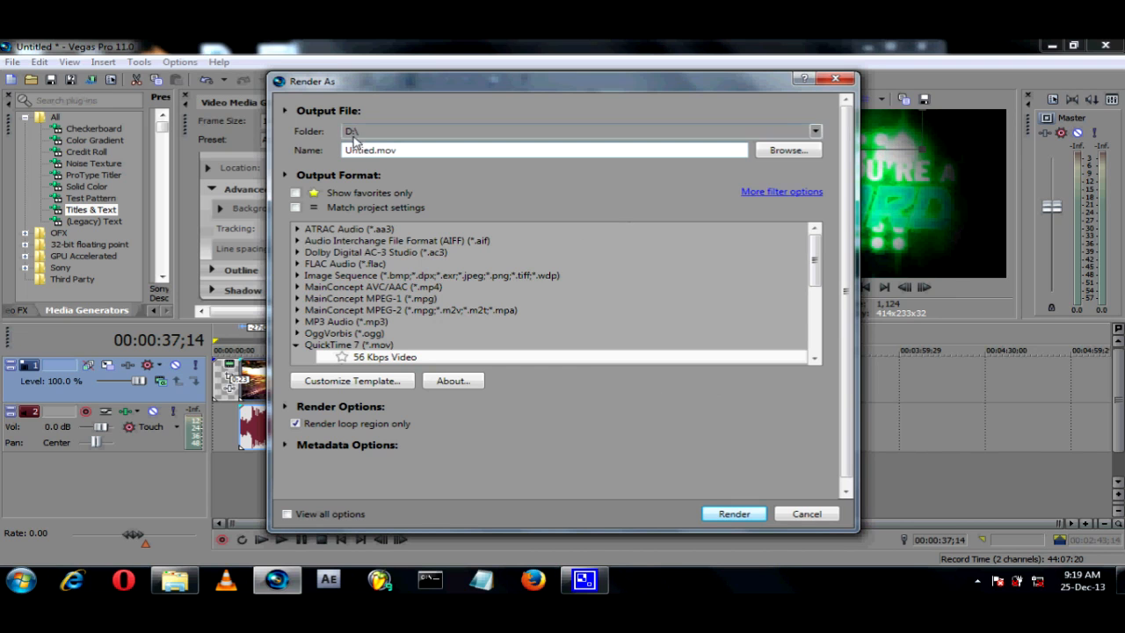
{"action": "left_click", "coordinate": [735, 513]}
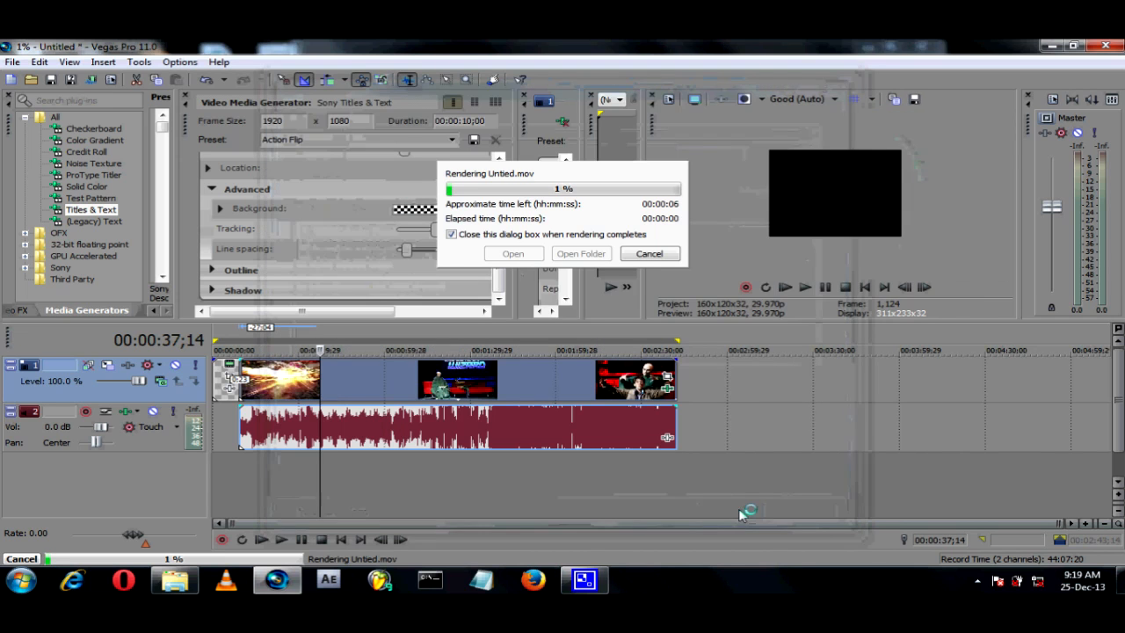